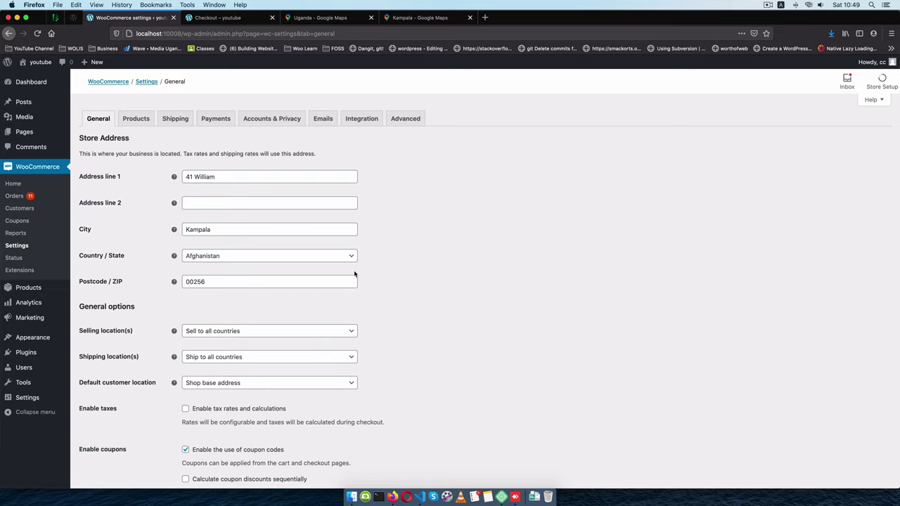
# Search the store Country / State list for 'uganda' to show regions like Abim, Adjumani, Agago.
pyautogui.click(323, 259)
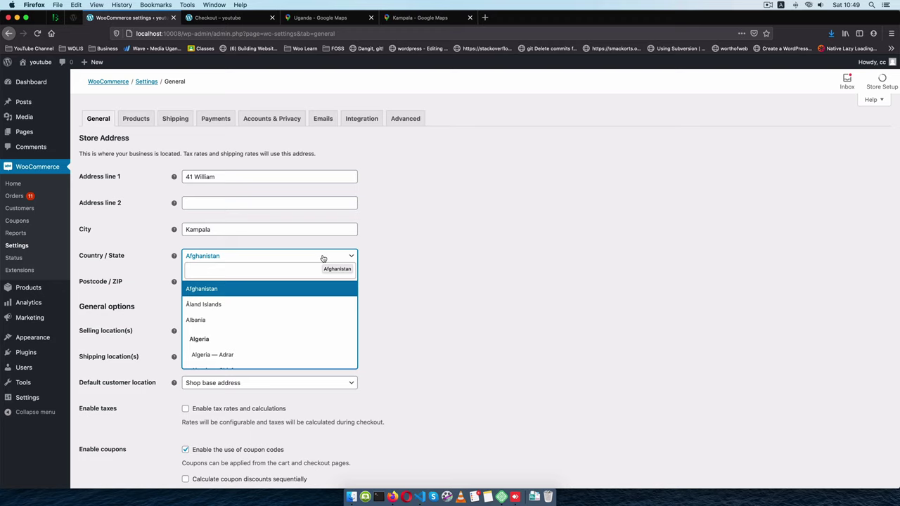
pyautogui.write('uganda')
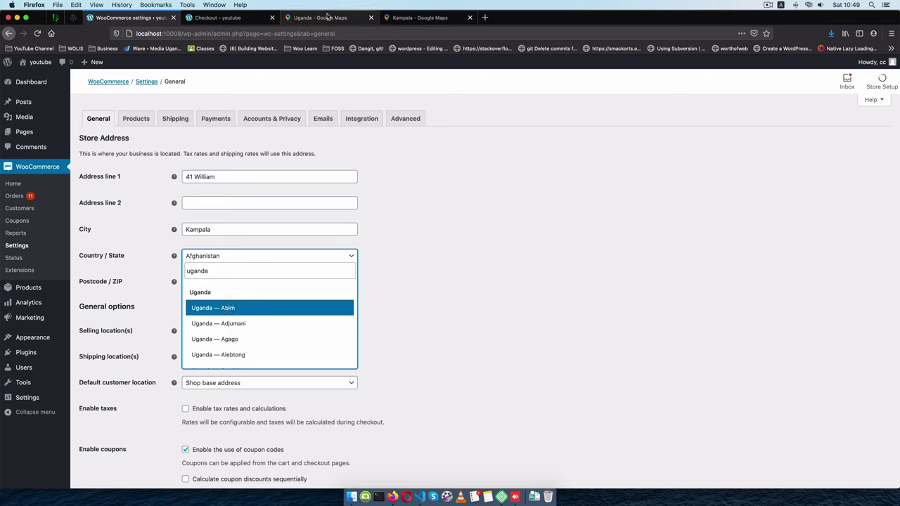
# Look over the Uganda map, then the Kampala map, in Google Maps.
pyautogui.click(326, 18)
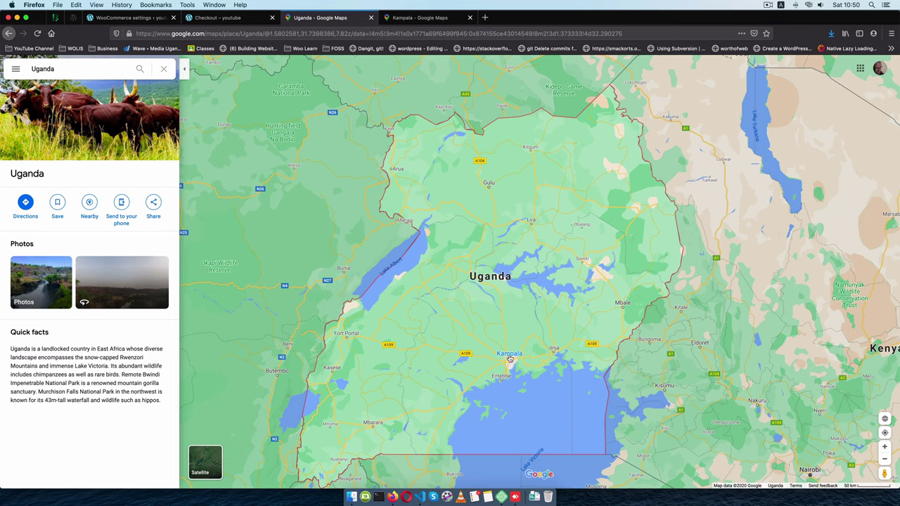
pyautogui.click(425, 18)
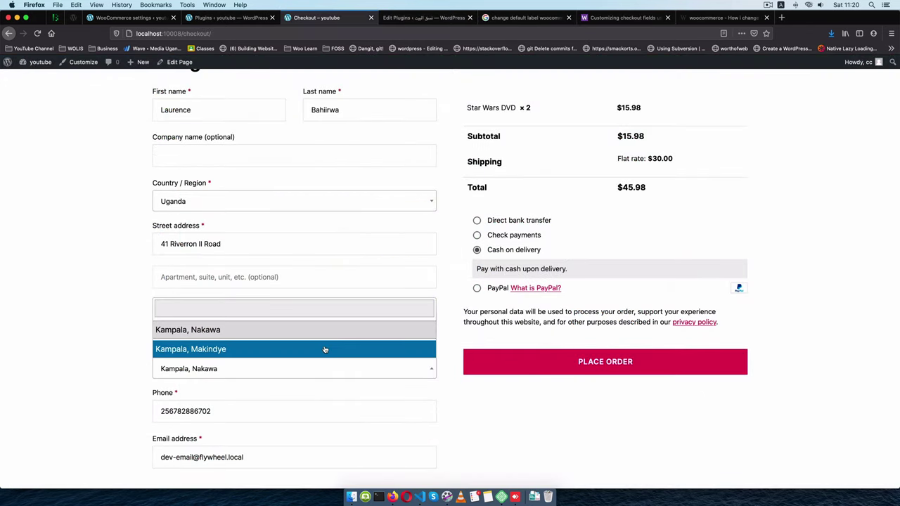
# Compare checkout shipping for Makindye ($40.00) and Nakawa ($30.00), then return to WooCommerce settings.
pyautogui.click(325, 349)
pyautogui.click(330, 369)
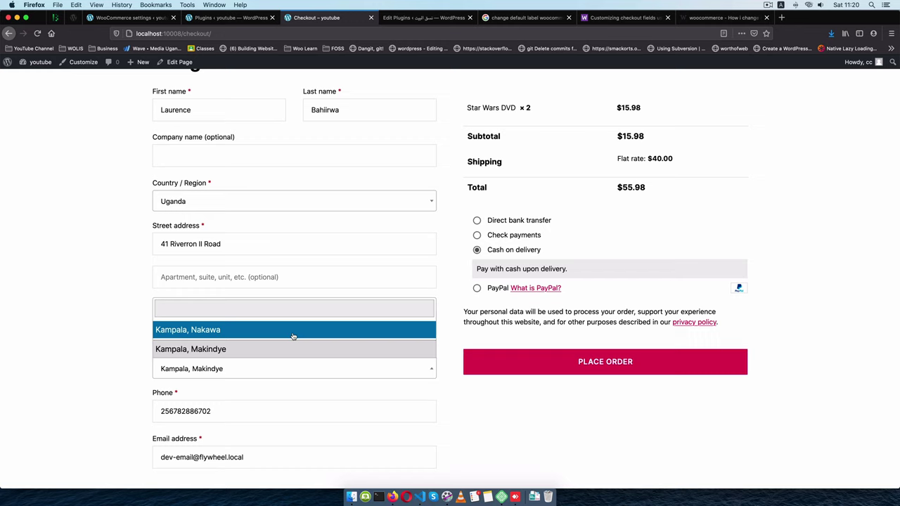
pyautogui.click(293, 331)
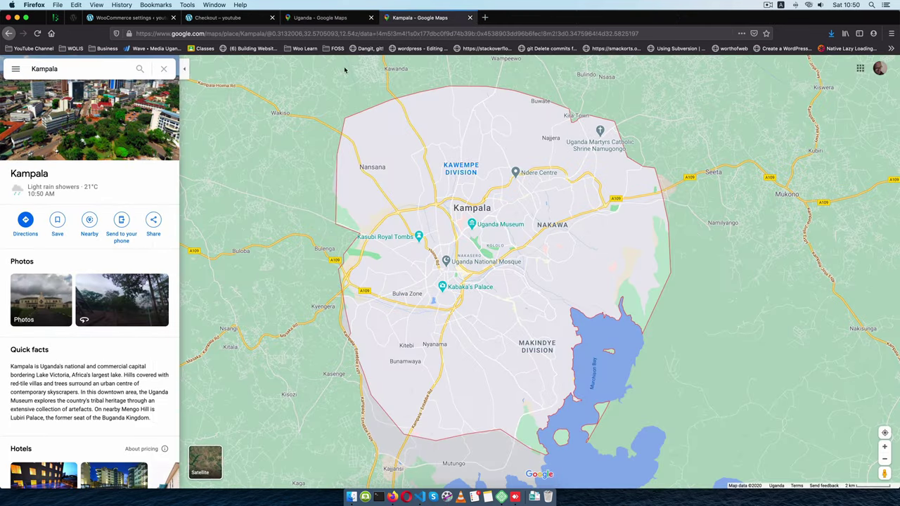
pyautogui.click(146, 18)
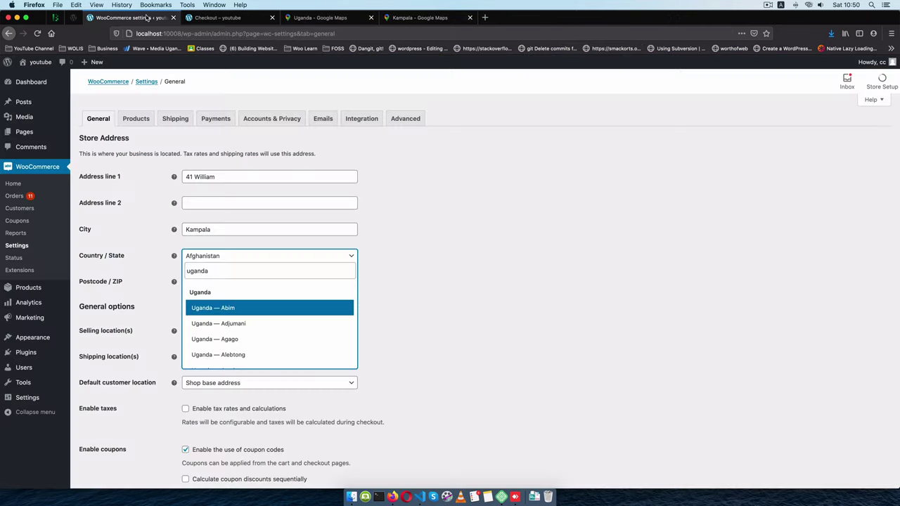
# Start a new shipping zone, search its regions for 'kampa', and recheck the Kampala map.
pyautogui.click(534, 252)
pyautogui.click(175, 118)
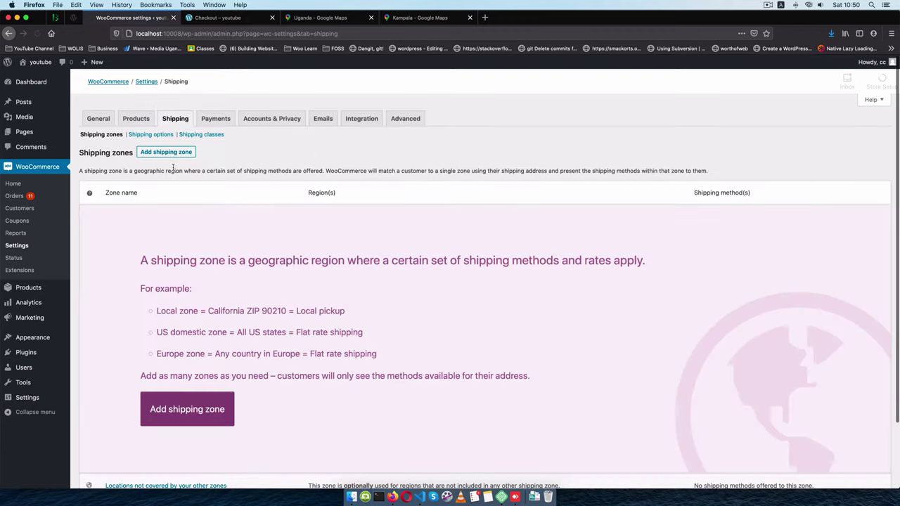
pyautogui.click(164, 153)
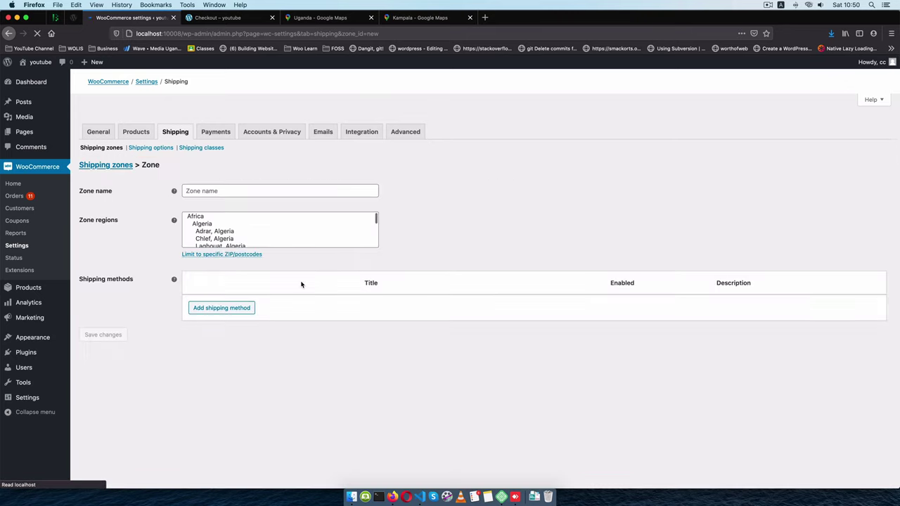
pyautogui.click(204, 208)
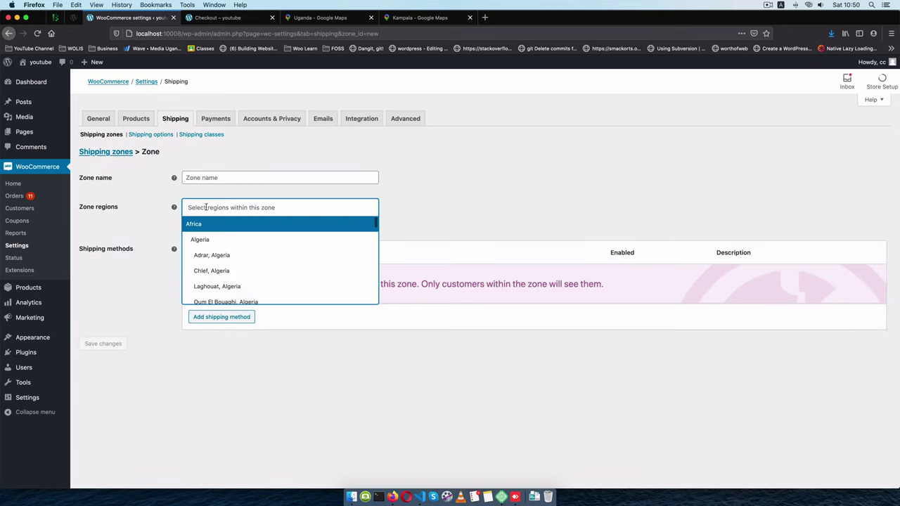
pyautogui.write('kampa')
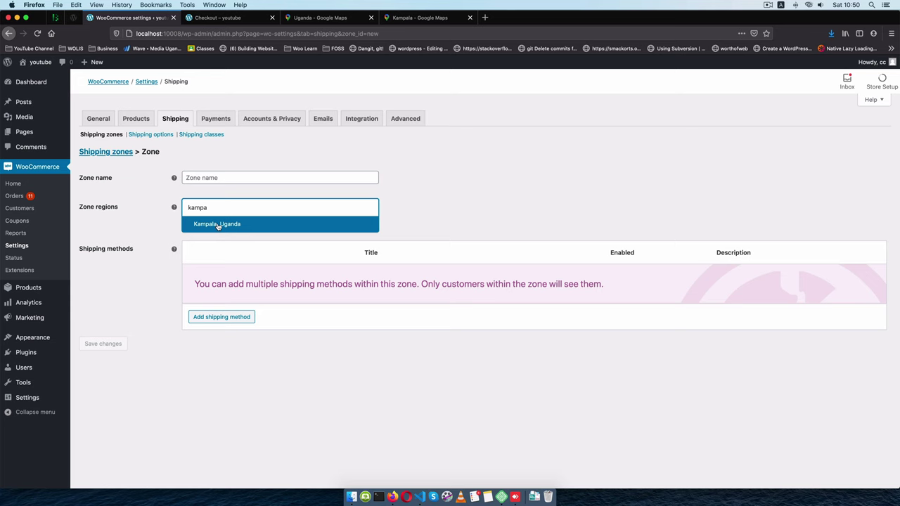
pyautogui.click(447, 18)
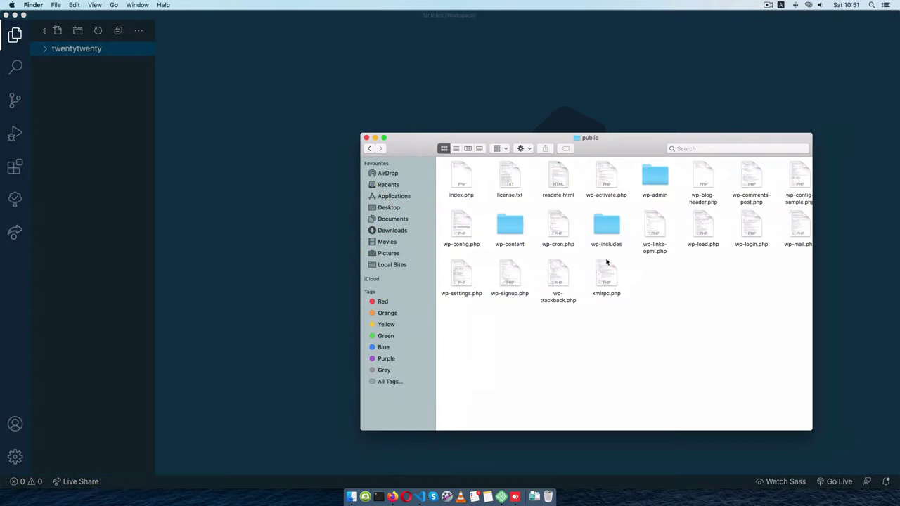
# Create a 3-level-states-woocommerce folder in wp-content/plugins and drag it into VS Code.
pyautogui.doubleClick(505, 220)
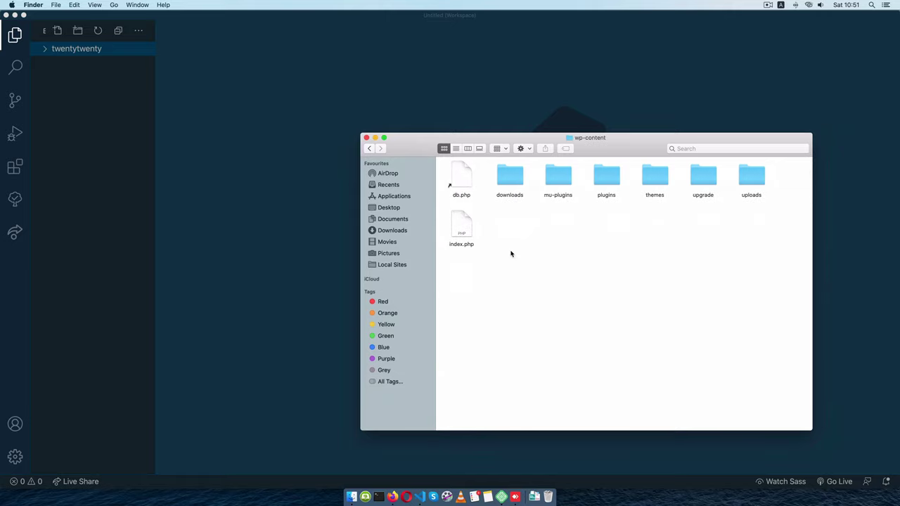
pyautogui.doubleClick(604, 178)
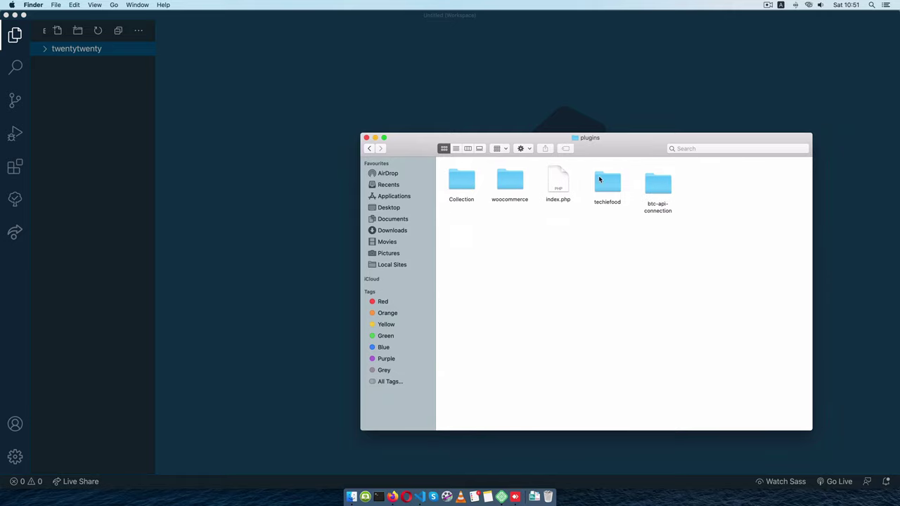
pyautogui.rightClick(484, 227)
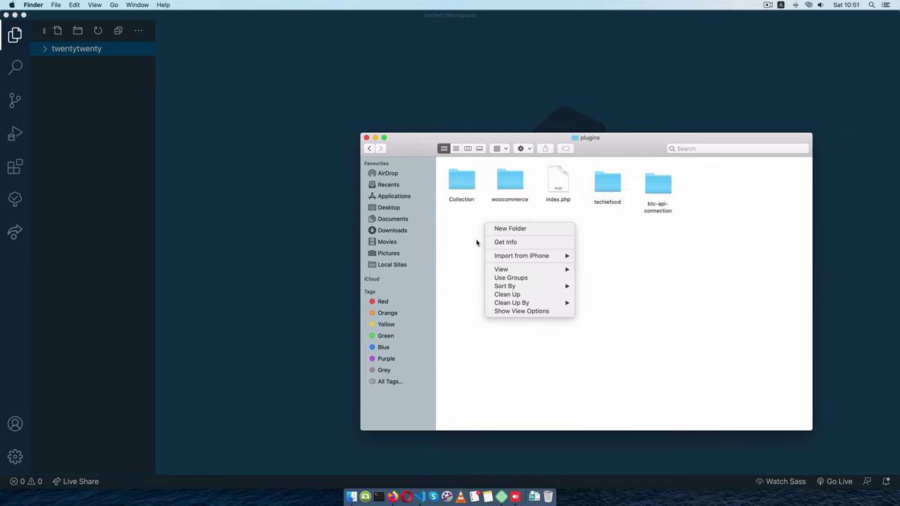
pyautogui.click(517, 232)
pyautogui.write('3states')
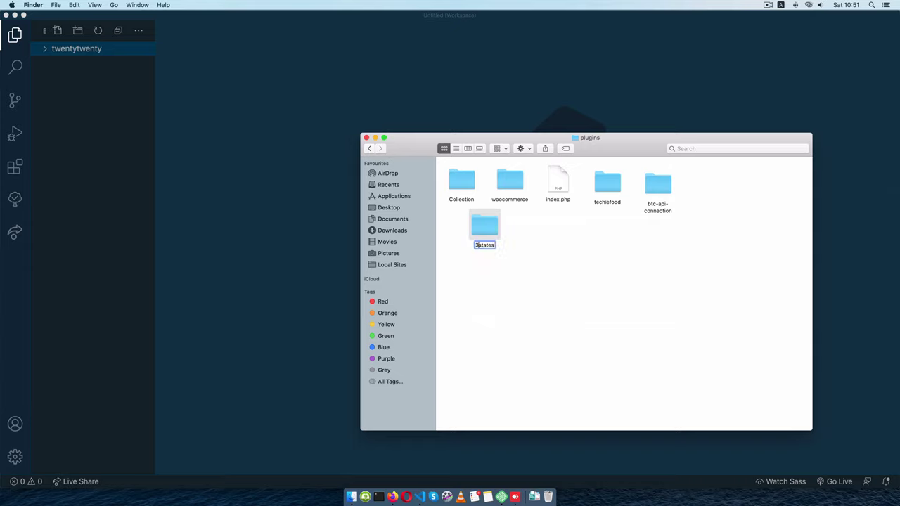
pyautogui.press('Left')
pyautogui.press('Left')
pyautogui.press('Left')
pyautogui.write('-level')
pyautogui.write('-states')
pyautogui.write('-woocomme')
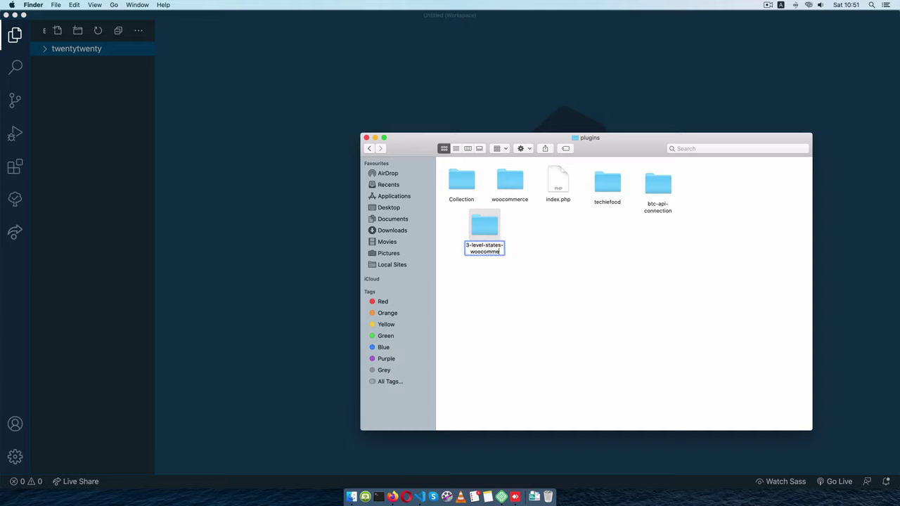
pyautogui.write('rce')
pyautogui.press('Return')
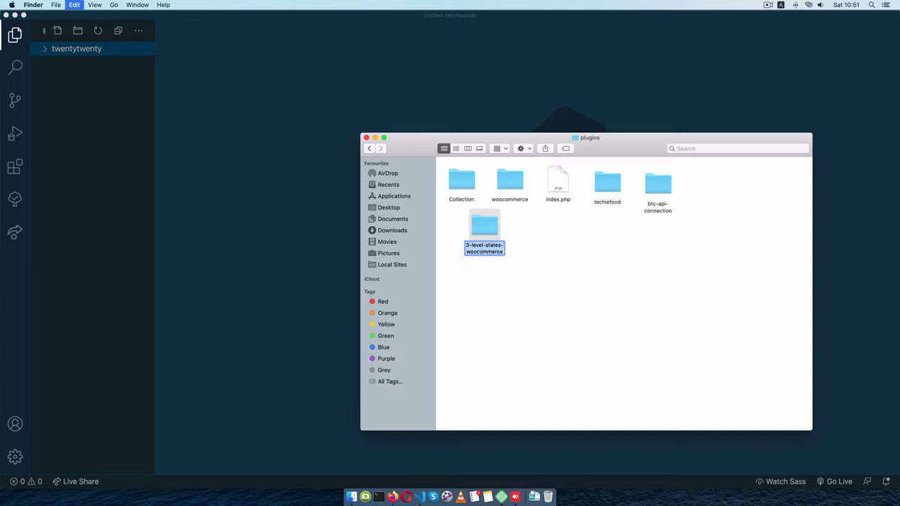
pyautogui.click(589, 245)
pyautogui.moveTo(482, 231); pyautogui.dragTo(80, 157)
# Add the folder to the workspace and create 3-level-states-woocommerce.php inside it.
pyautogui.click(488, 64)
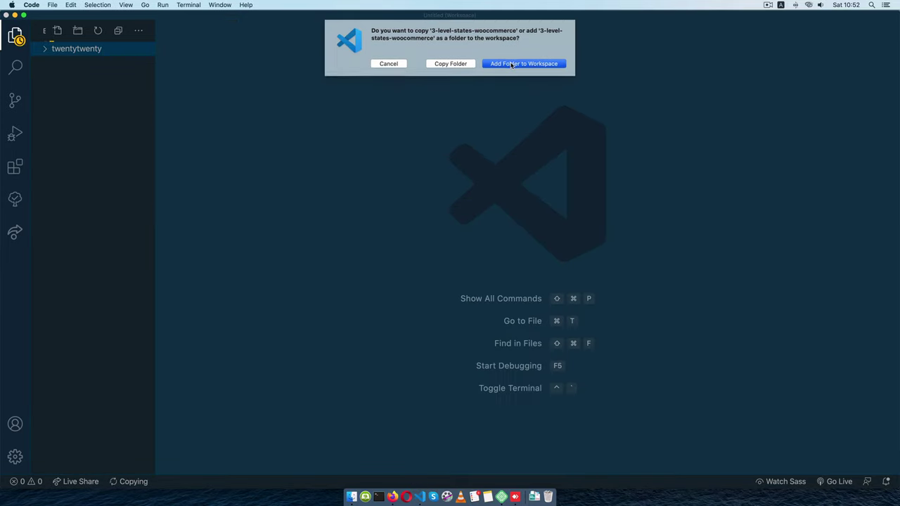
pyautogui.click(82, 64)
pyautogui.rightClick(82, 65)
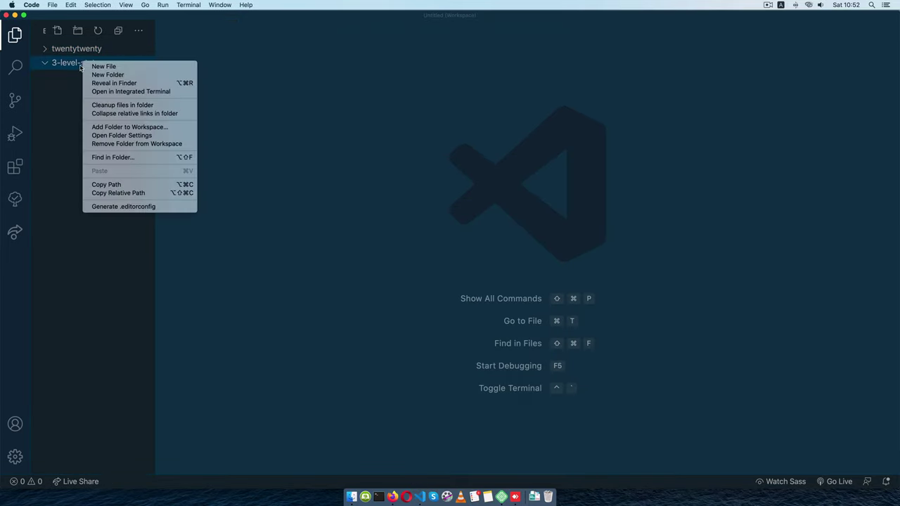
pyautogui.click(95, 67)
pyautogui.press('super+v')
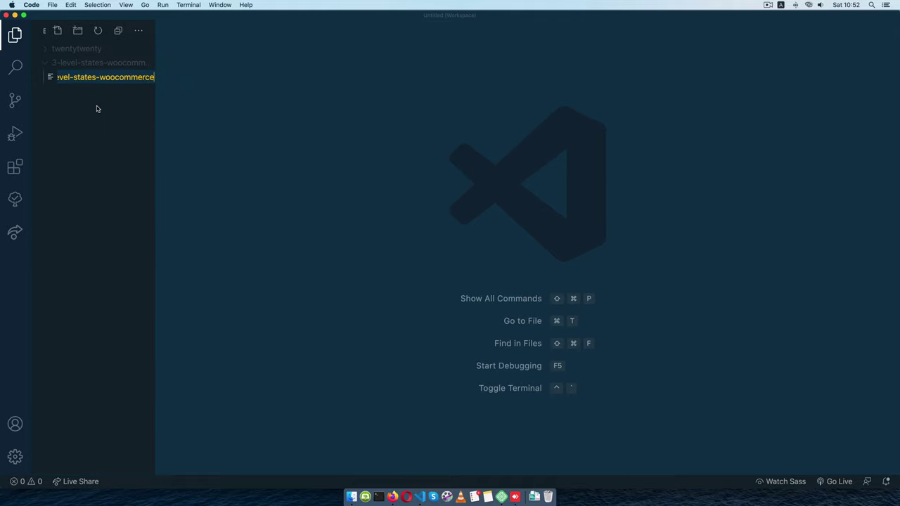
pyautogui.write('.php')
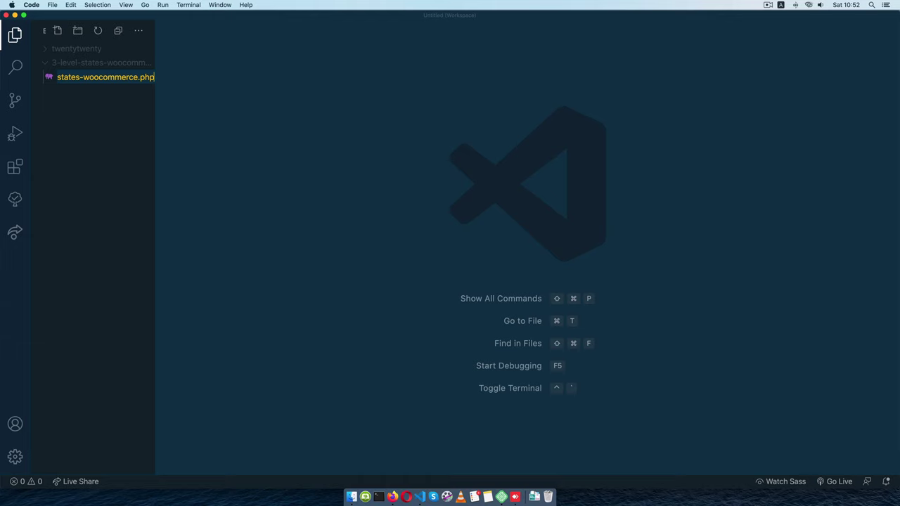
pyautogui.press('Return')
# Begin the PHP file with an opening <?php tag.
pyautogui.write('<?')
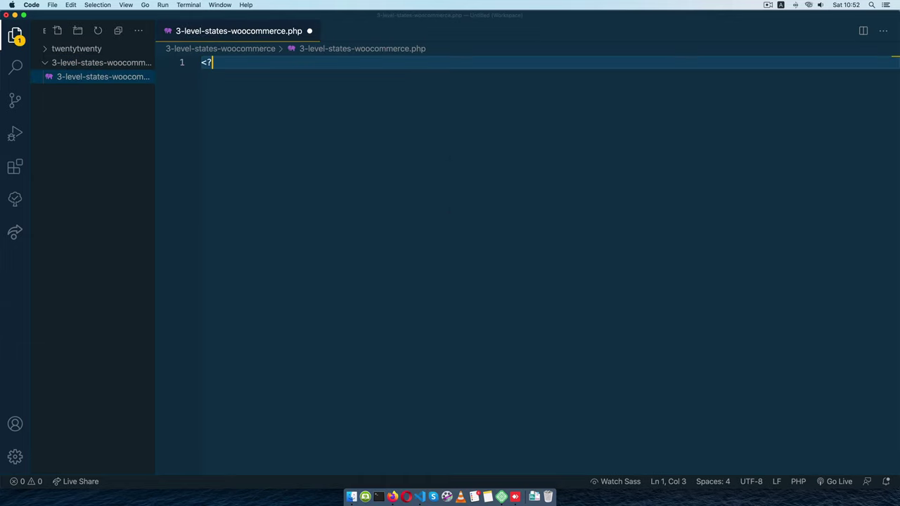
pyautogui.write('php')
pyautogui.press('Escape')
pyautogui.press('Return')
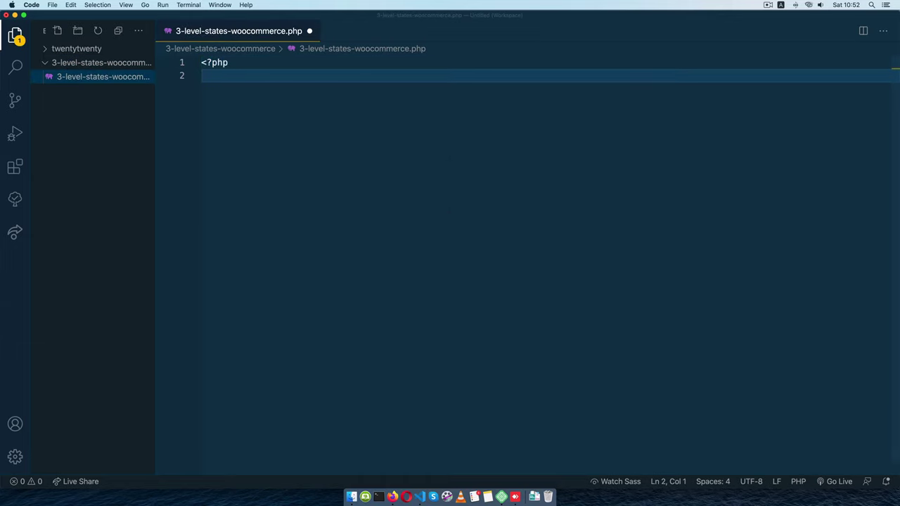
# Insert a plugin header block named '3 Level States for Woocommerce'.
pyautogui.write('start')
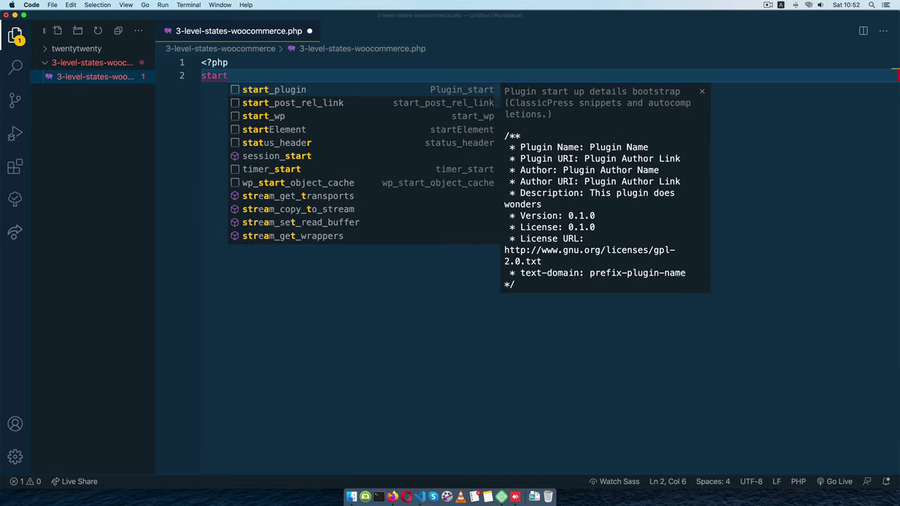
pyautogui.press('Return')
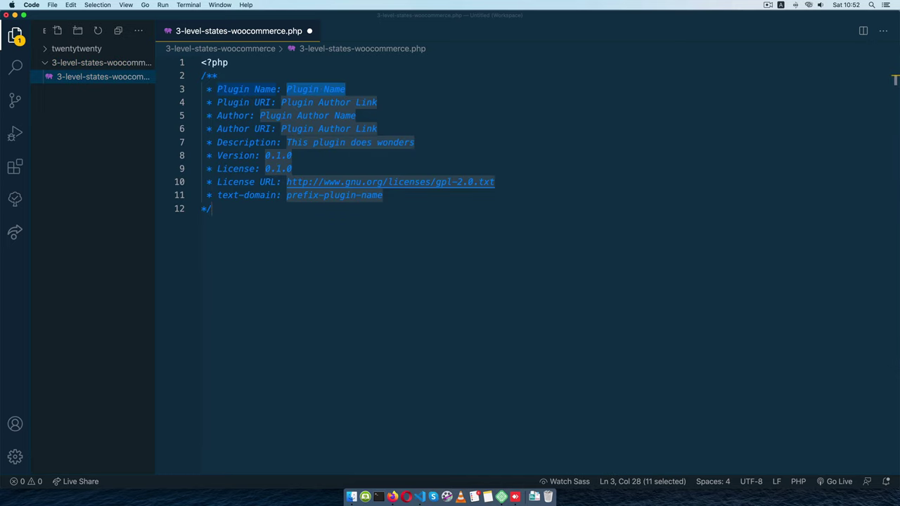
pyautogui.write('3 States')
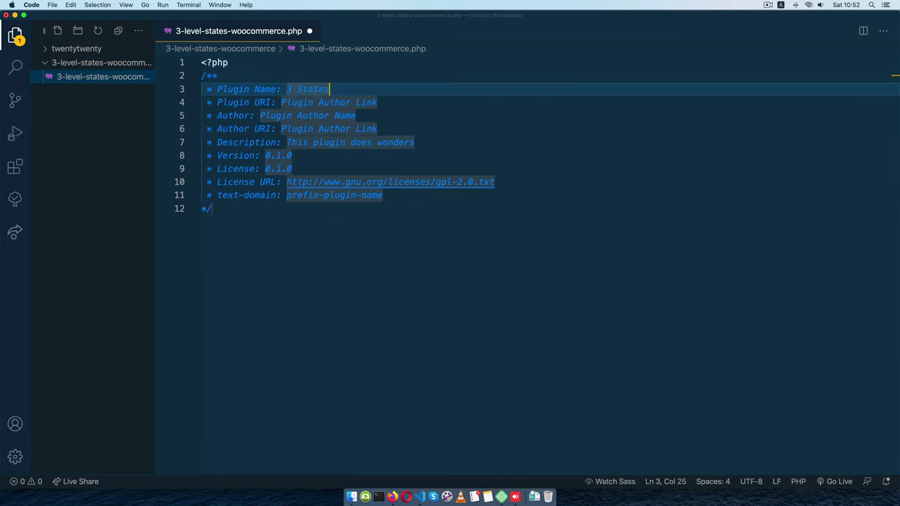
pyautogui.write(' Level')
pyautogui.doubleClick(307, 89)
pyautogui.press('BackSpace')
pyautogui.click(360, 88)
pyautogui.write('States')
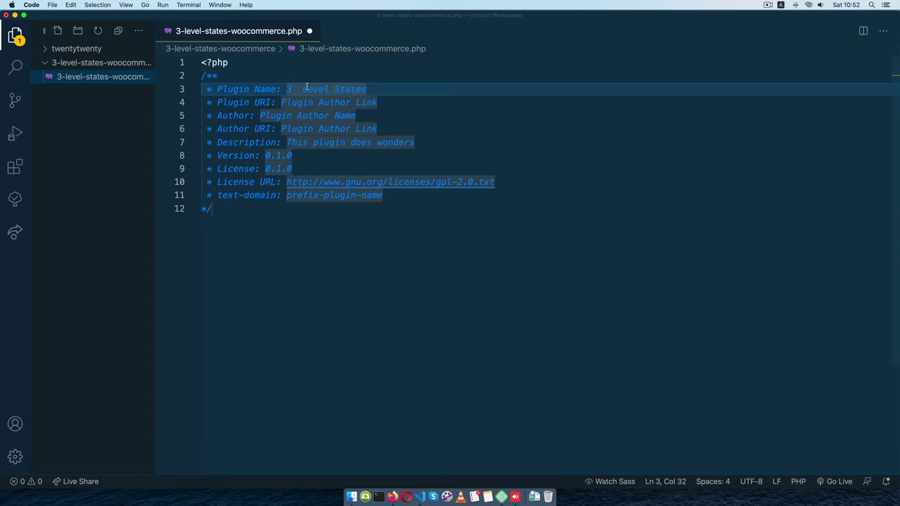
pyautogui.click(306, 89)
pyautogui.press('BackSpace')
pyautogui.click(363, 89)
pyautogui.write('for ')
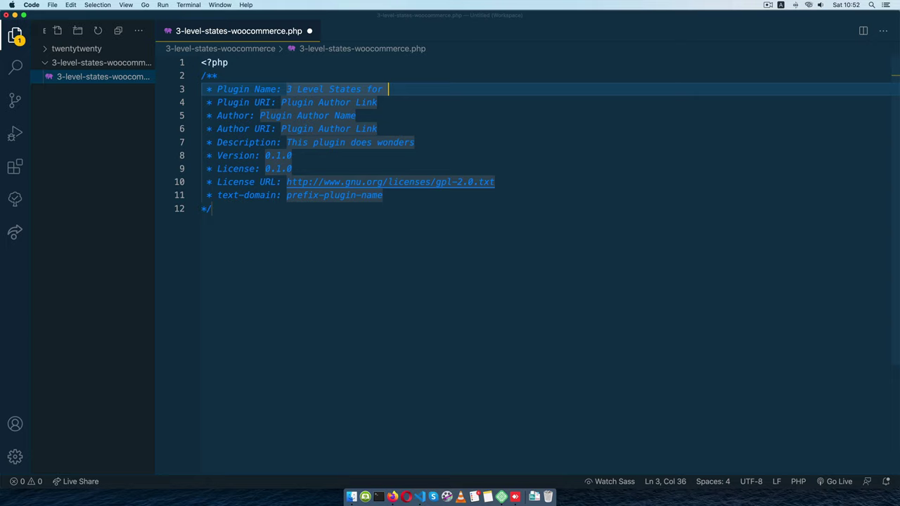
pyautogui.write('Woocommerce')
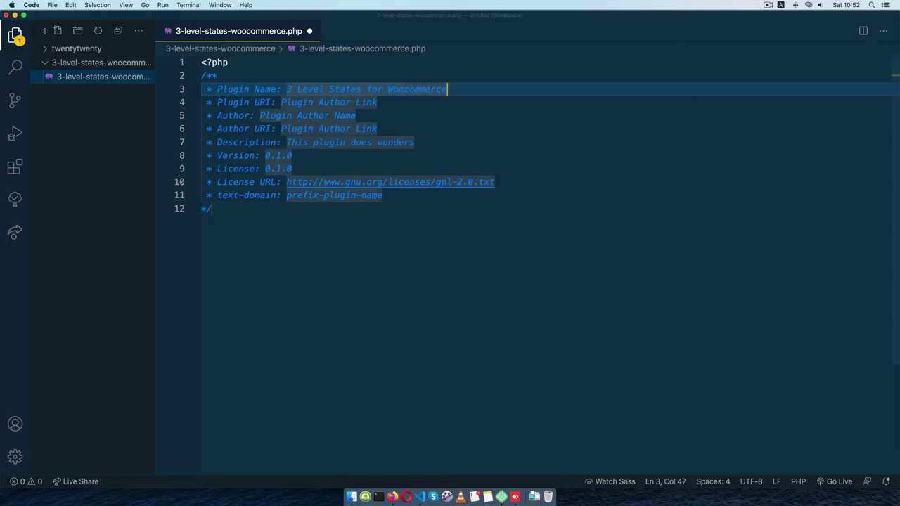
pyautogui.moveTo(281, 102); pyautogui.dragTo(377, 102)
pyautogui.press('super+d')
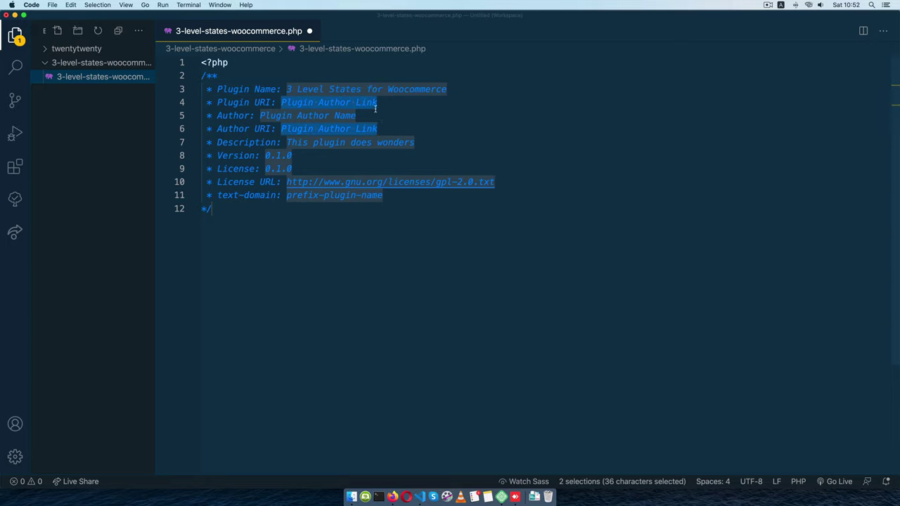
pyautogui.press('BackSpace')
pyautogui.write('htt')
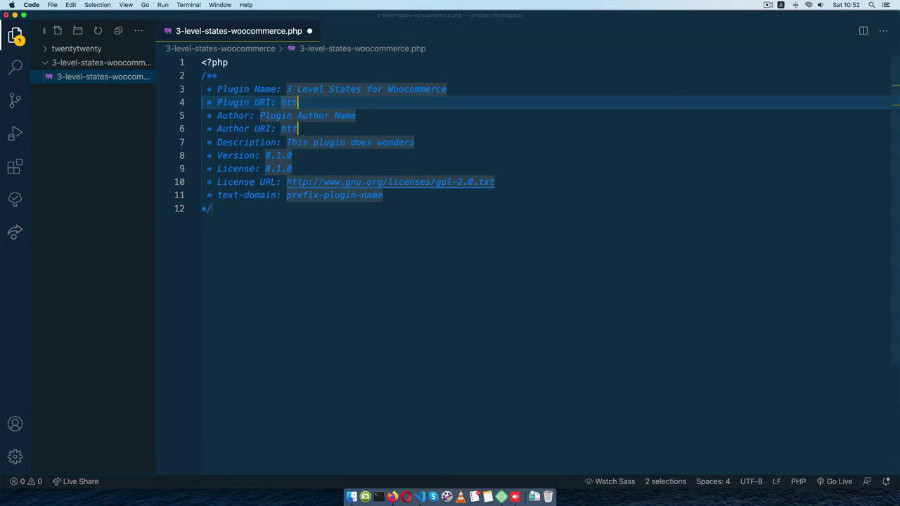
pyautogui.write('ps://')
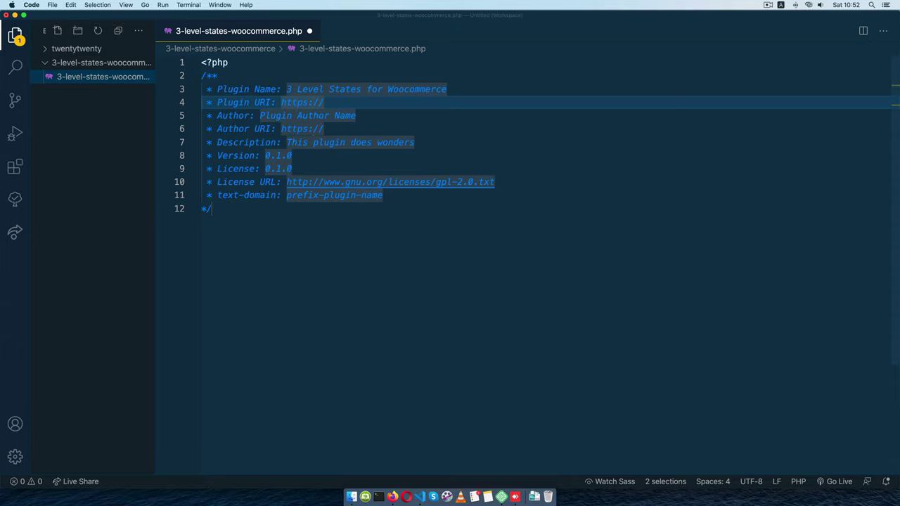
pyautogui.write('omukiguy.')
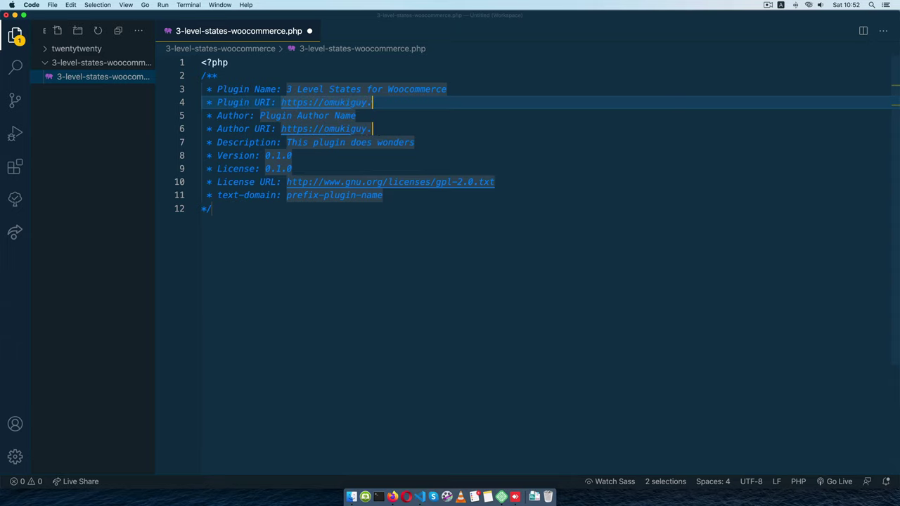
pyautogui.write('com')
pyautogui.press('Tab')
pyautogui.write('T')
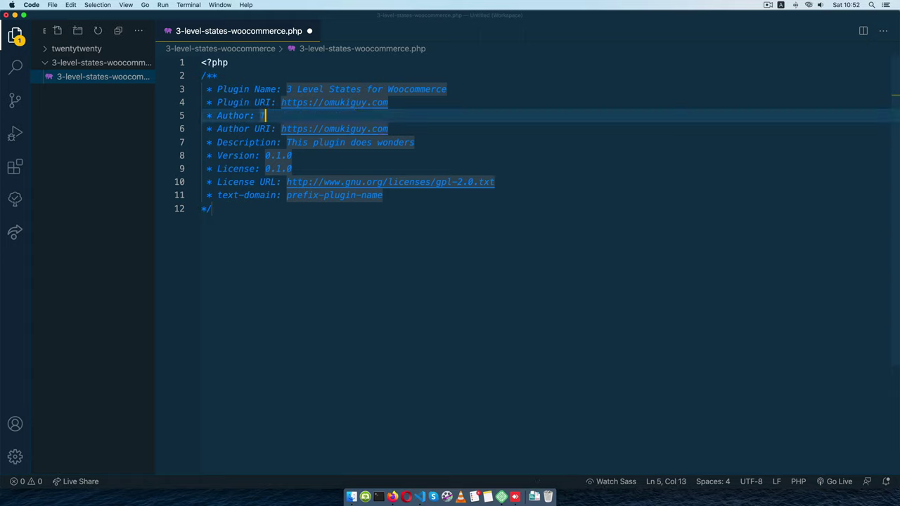
pyautogui.write('echiepress')
pyautogui.press('Tab')
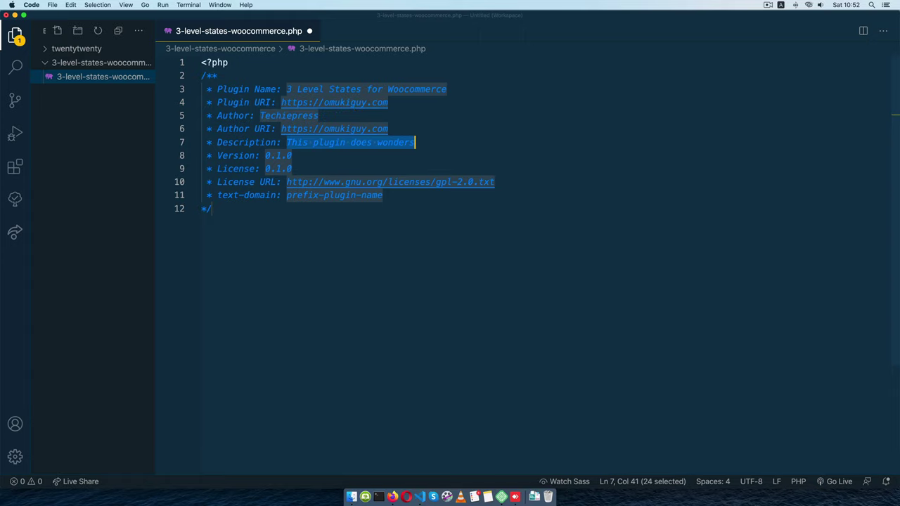
pyautogui.write('Ad')
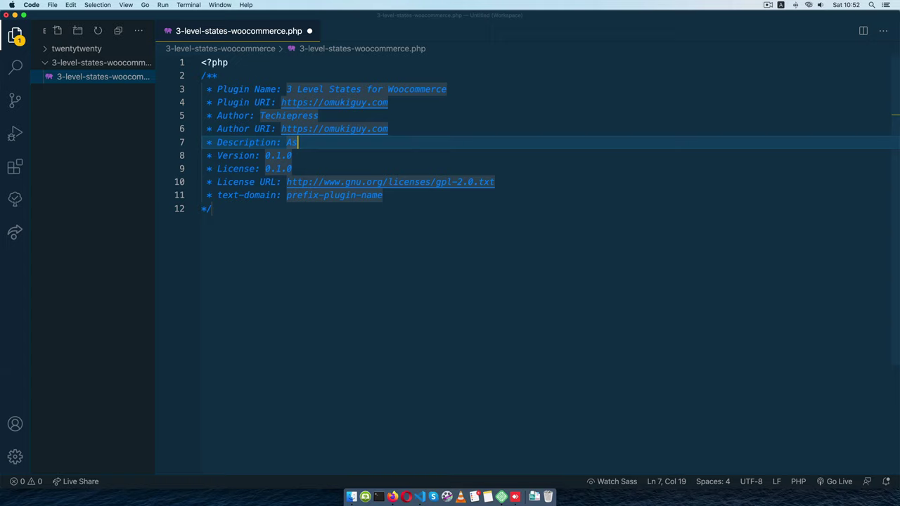
pyautogui.write('d shi')
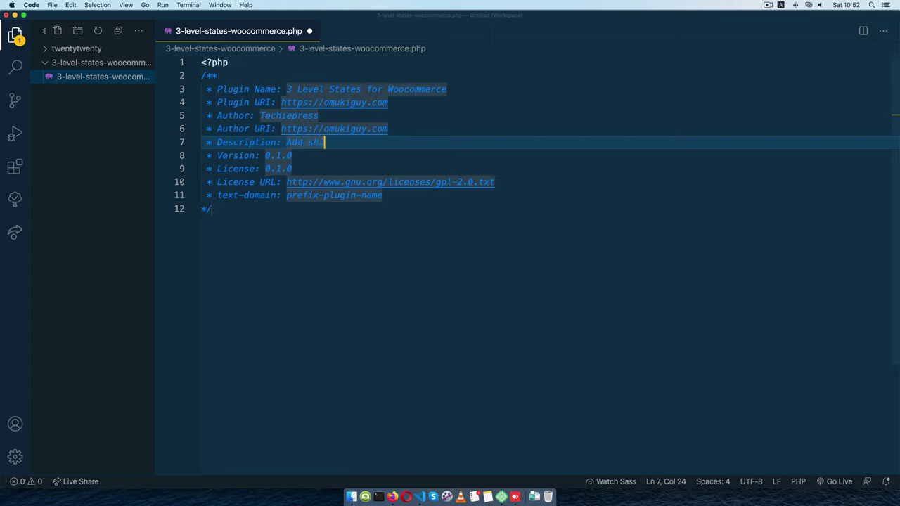
pyautogui.write('pping zones ')
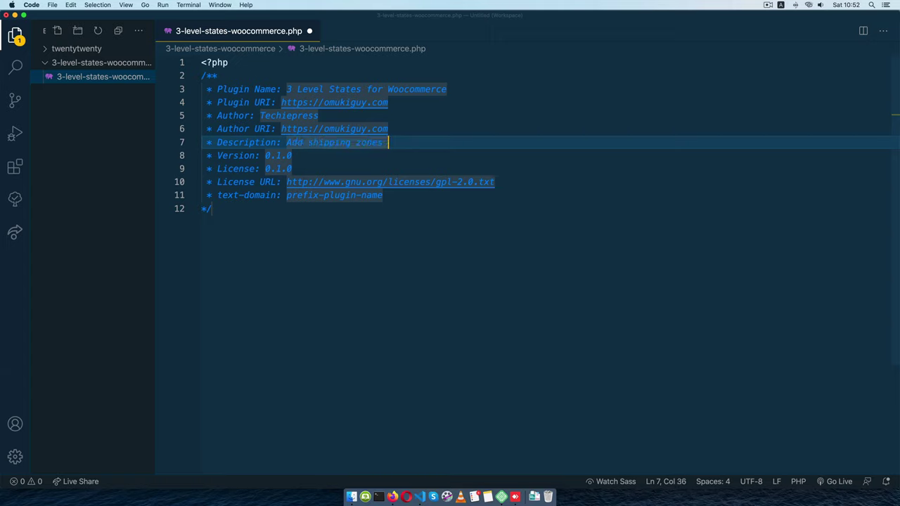
pyautogui.write('3 level')
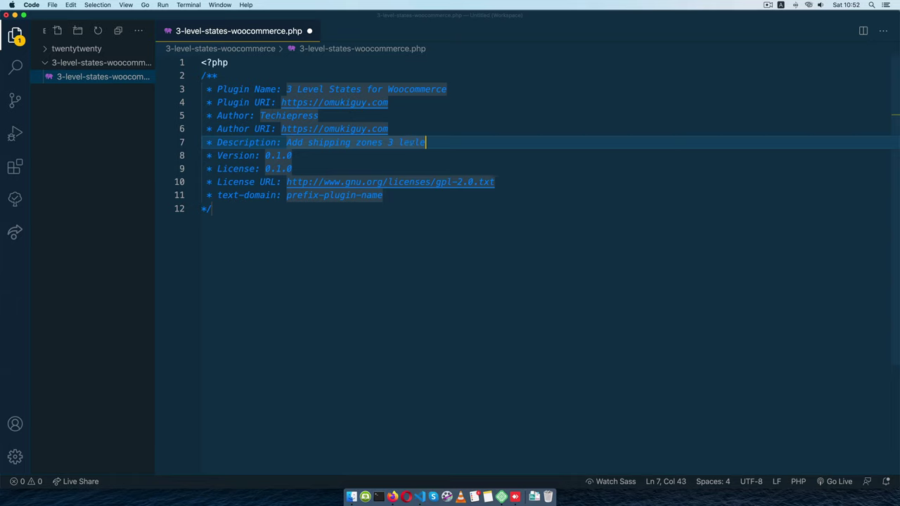
pyautogui.write('s eee')
pyautogui.write('p for woocom')
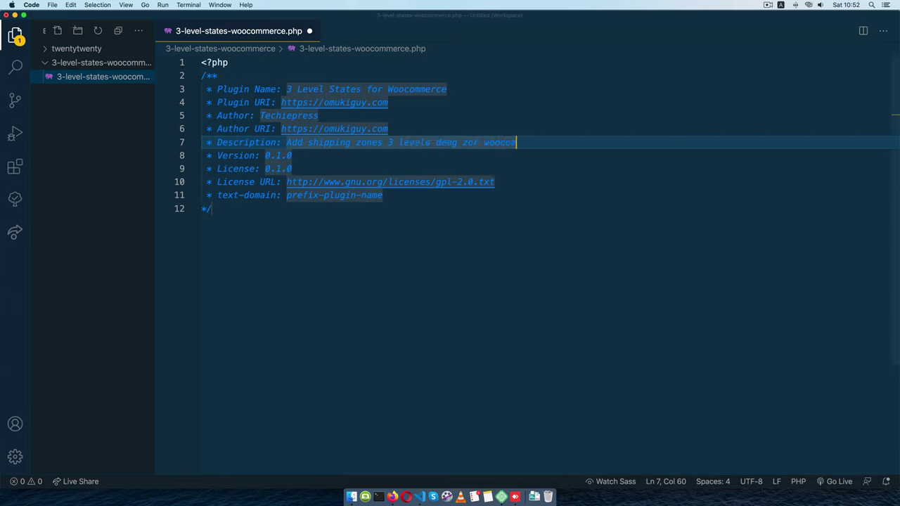
pyautogui.write('merce.')
# Set the license to GPL2 and text domain to 2lsw, then save the file.
pyautogui.press('Tab')
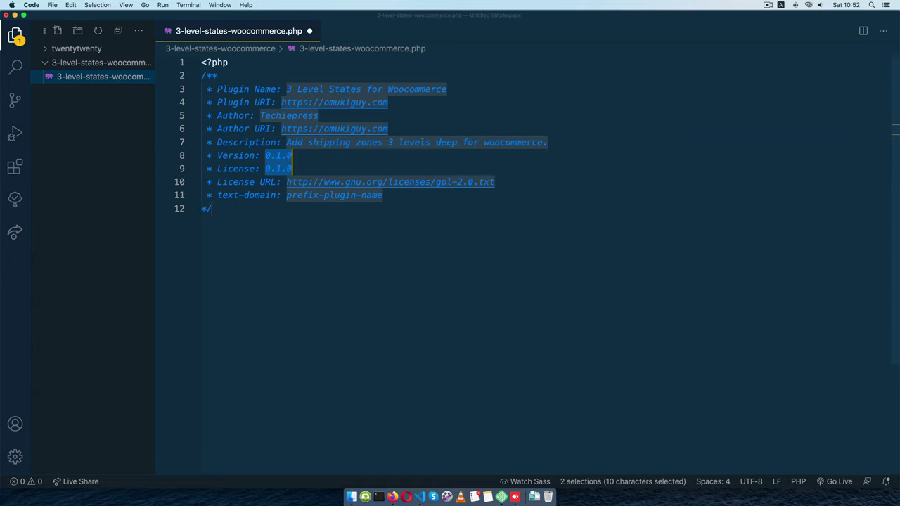
pyautogui.press('Tab')
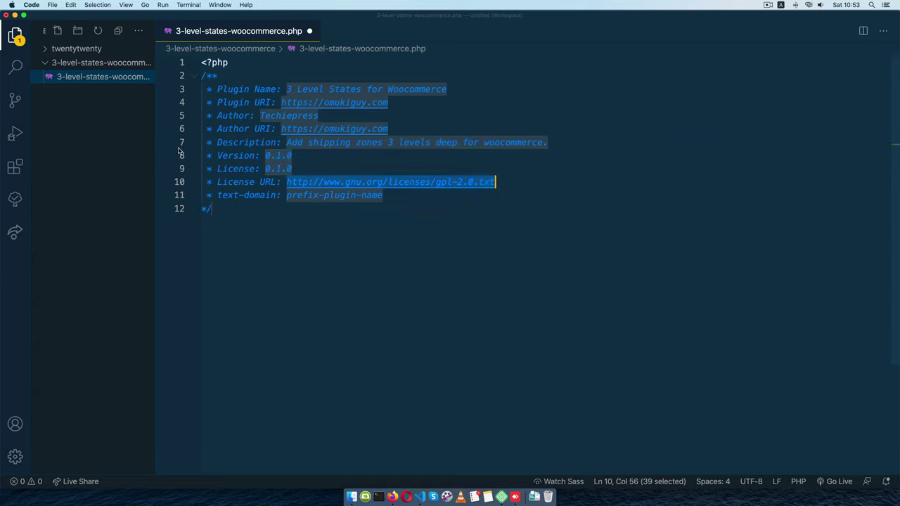
pyautogui.moveTo(292, 169); pyautogui.dragTo(266, 169)
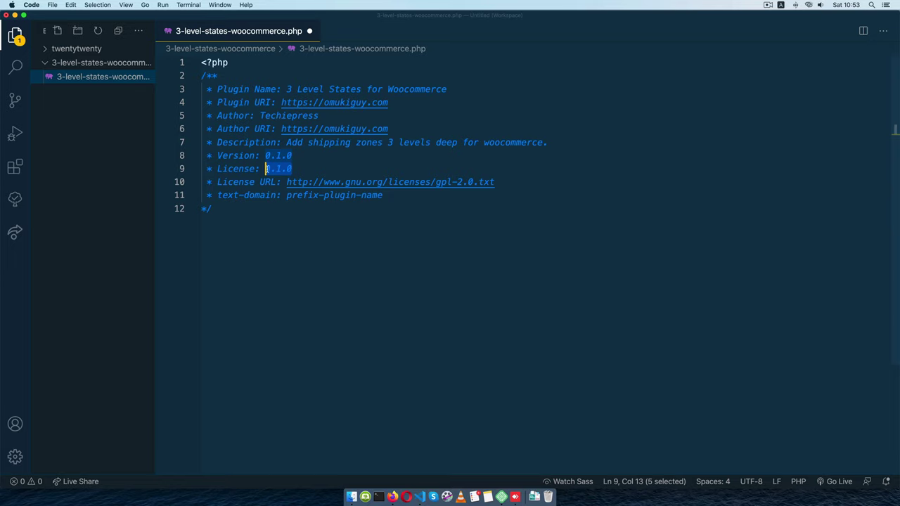
pyautogui.write('GPL2')
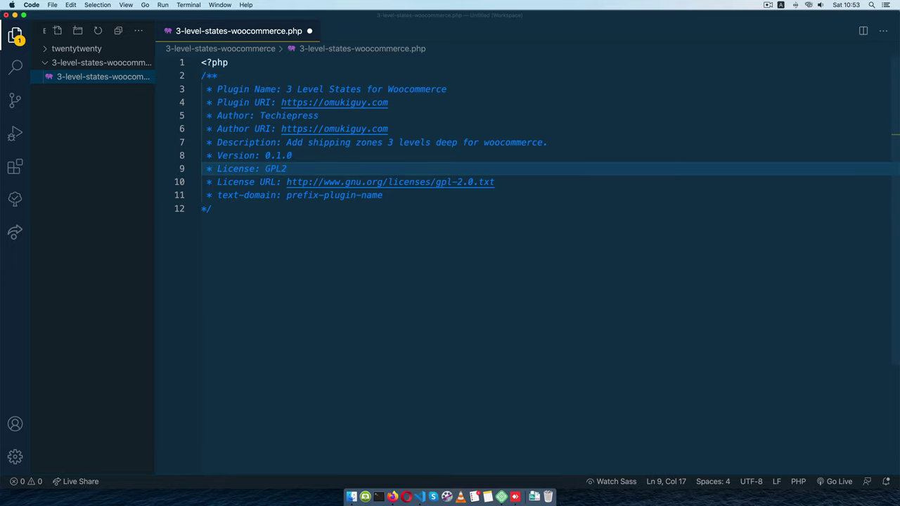
pyautogui.click(356, 204)
pyautogui.moveTo(387, 196); pyautogui.dragTo(283, 194)
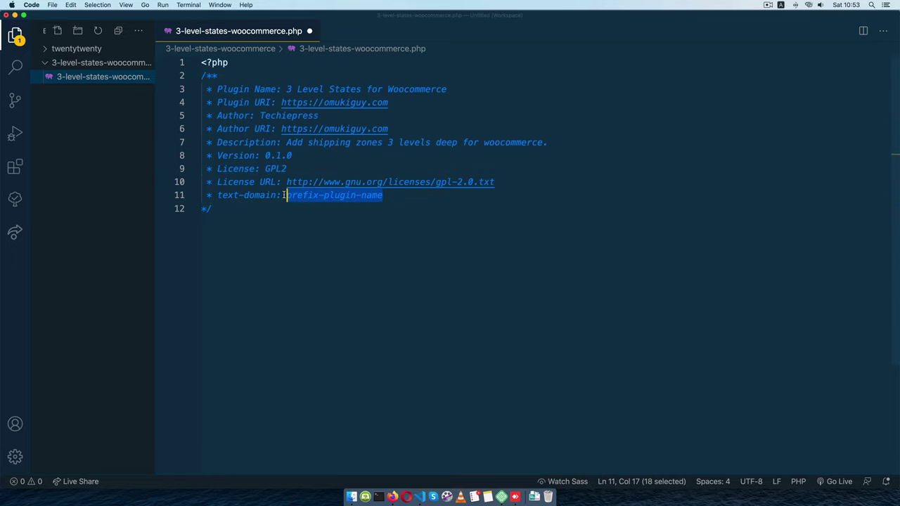
pyautogui.write('2ls')
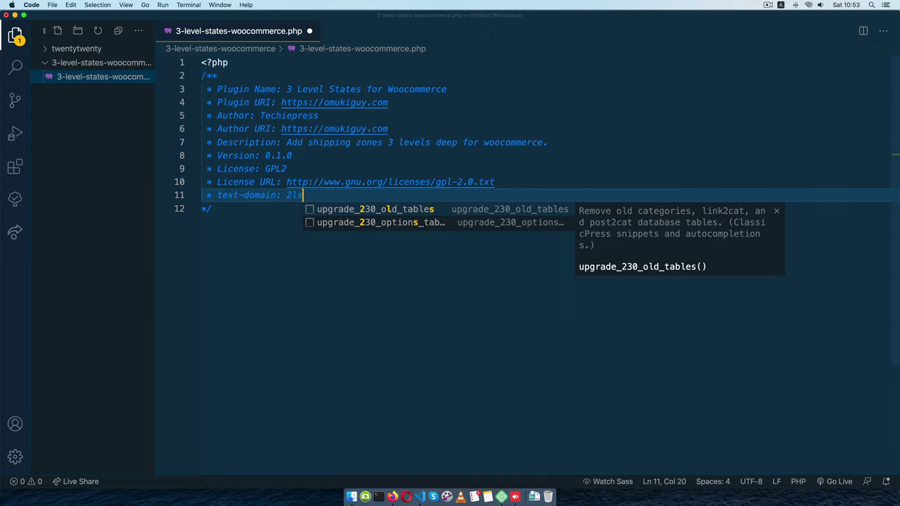
pyautogui.write('w')
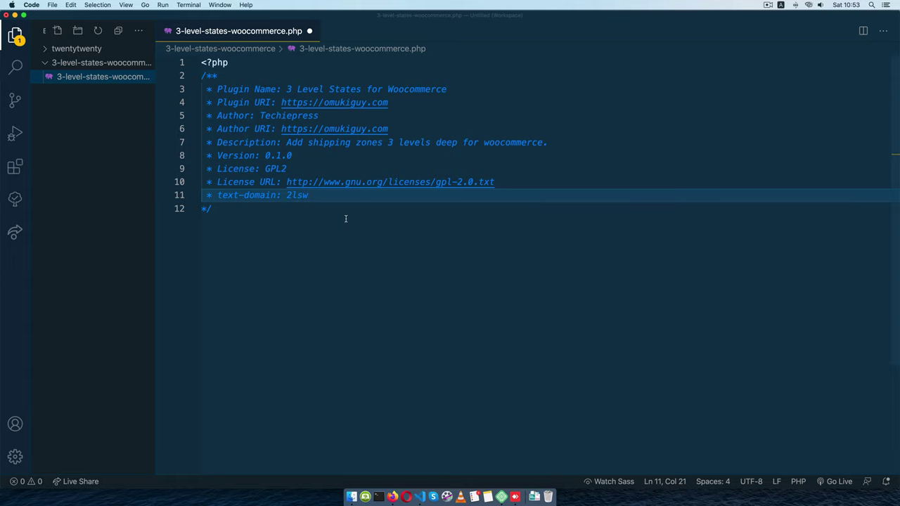
pyautogui.press('super+s')
# Add defined( 'ABSPATH' ) or die; below the header comment.
pyautogui.click(272, 210)
pyautogui.press('Return')
pyautogui.press('Return')
pyautogui.write('die')
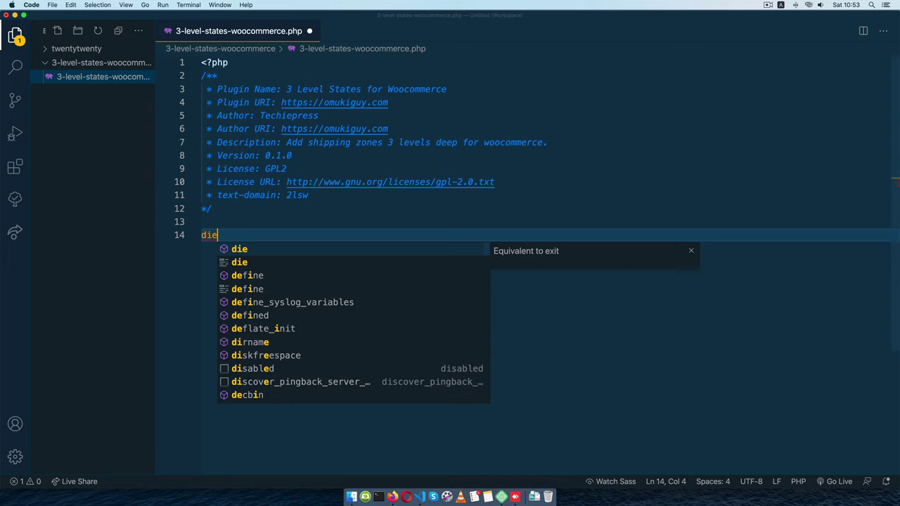
pyautogui.press('BackSpace')
pyautogui.press('BackSpace')
pyautogui.write('efine')
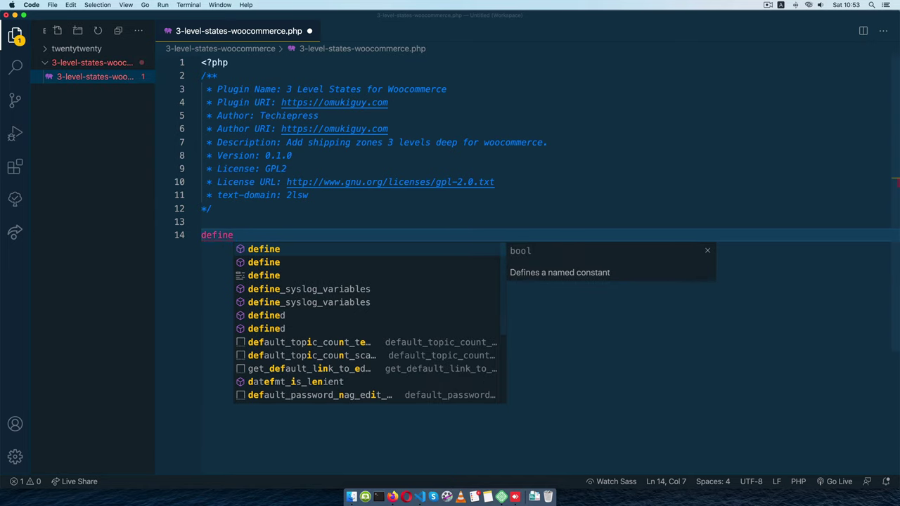
pyautogui.write('d')
pyautogui.press('Return')
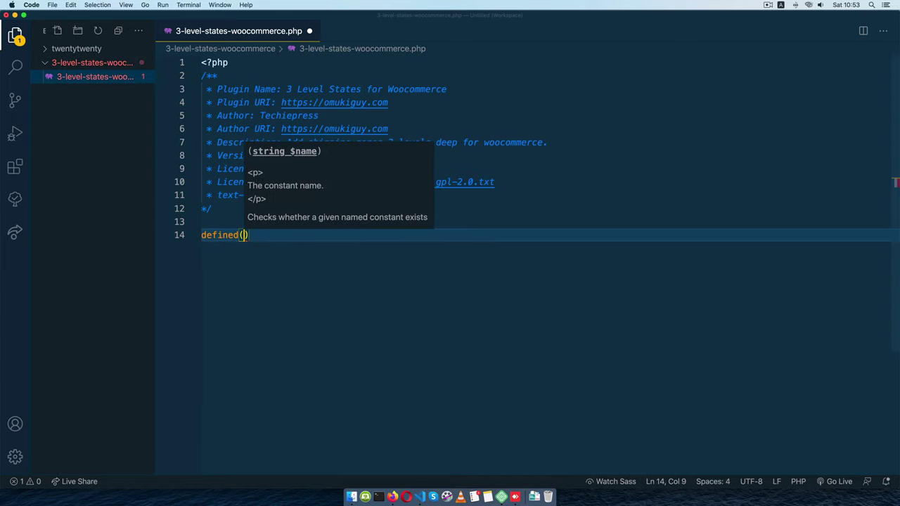
pyautogui.write("'A")
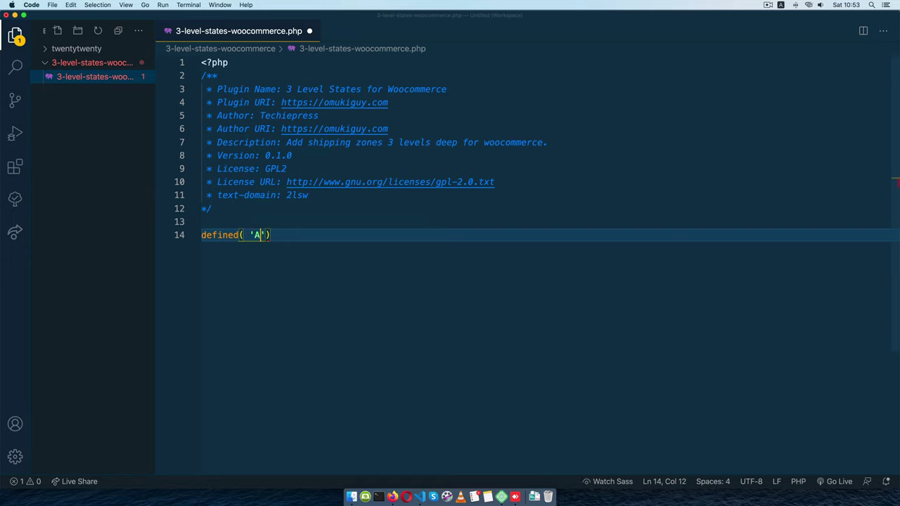
pyautogui.write('BSPAT')
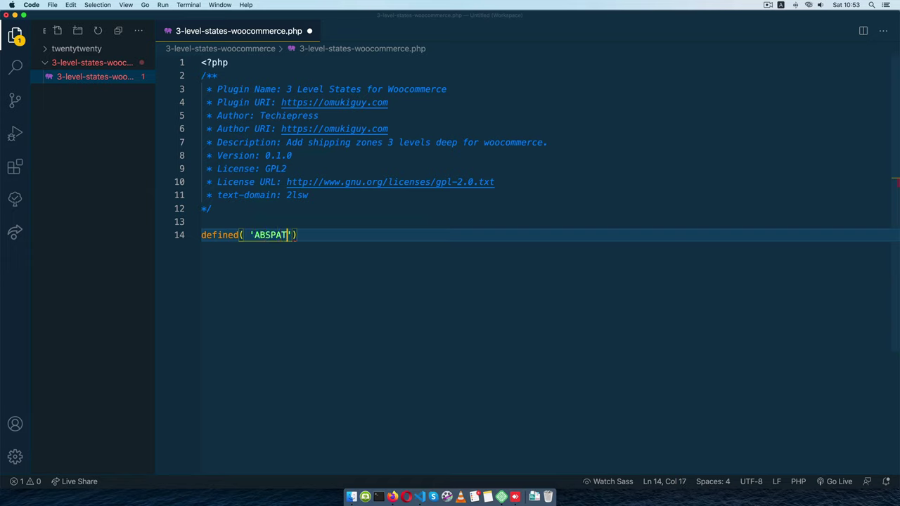
pyautogui.write("H' ")
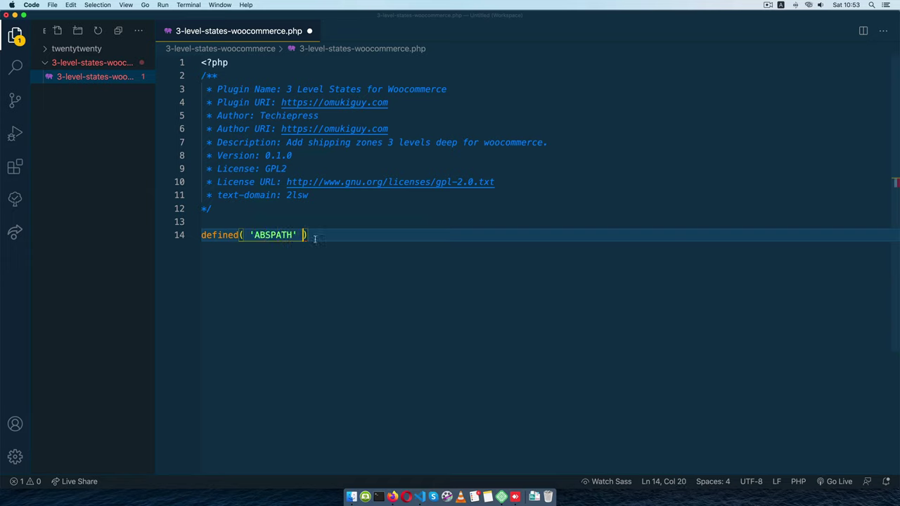
pyautogui.write(')')
pyautogui.write(' ordie')
pyautogui.press('BackSpace')
pyautogui.press('BackSpace')
pyautogui.press('BackSpace')
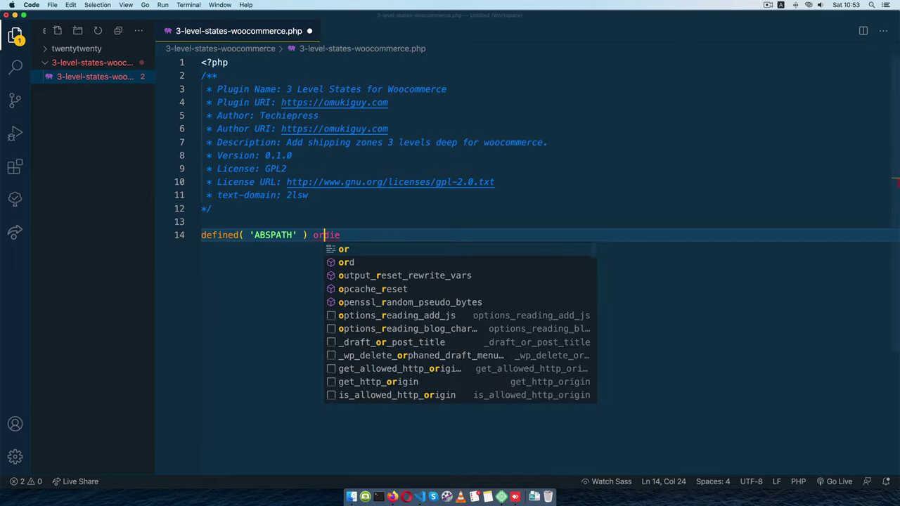
pyautogui.write('die;')
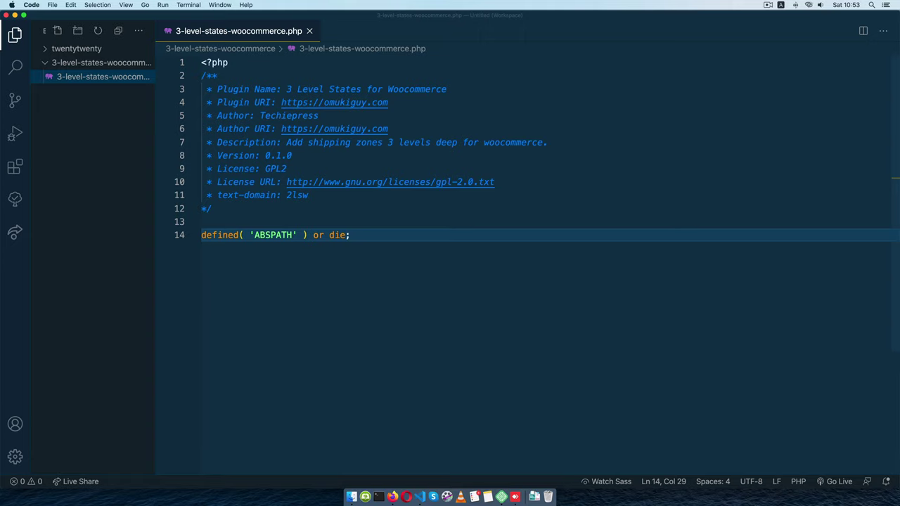
# Add the comment '// add basic plugin security' above the ABSPATH guard.
pyautogui.press('Return')
pyautogui.press('Return')
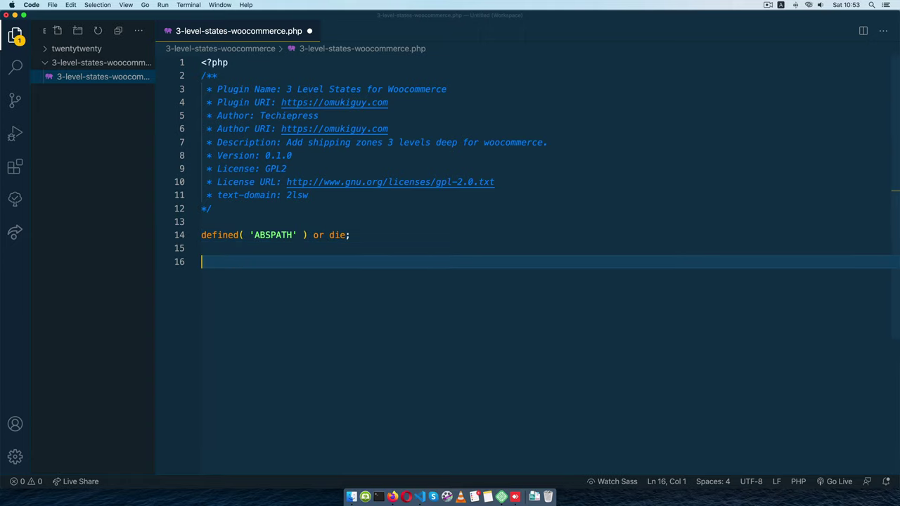
pyautogui.press('Up')
pyautogui.press('Up')
pyautogui.press('Up')
pyautogui.press('Return')
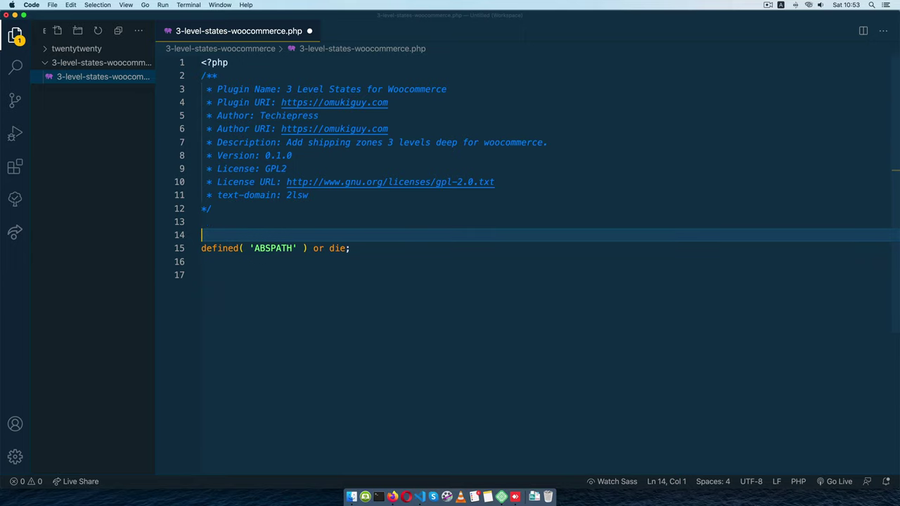
pyautogui.write('// add basic')
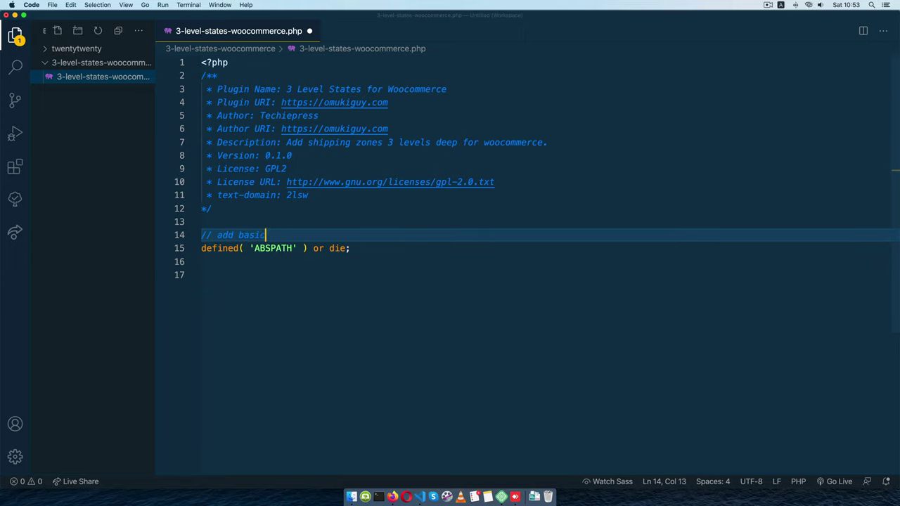
pyautogui.write(' plugin se')
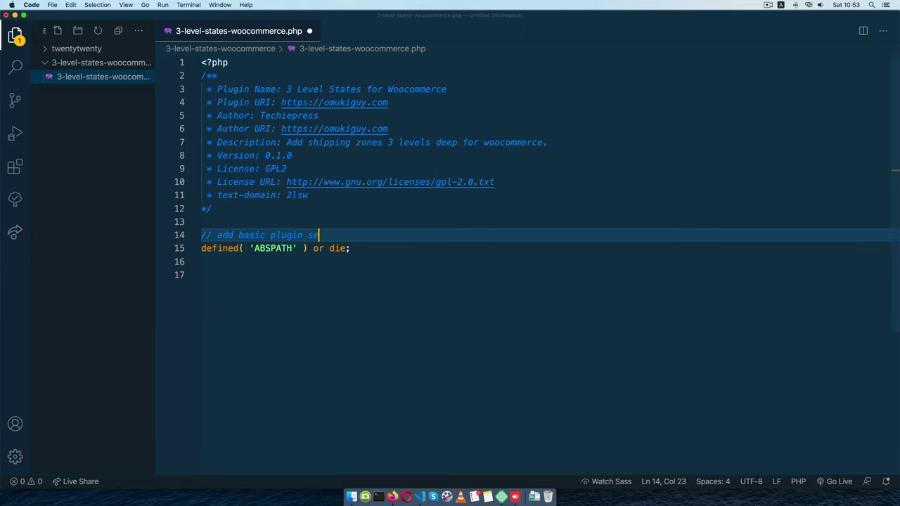
pyautogui.write('curity.')
pyautogui.press('Down')
pyautogui.press('Down')
pyautogui.press('Return')
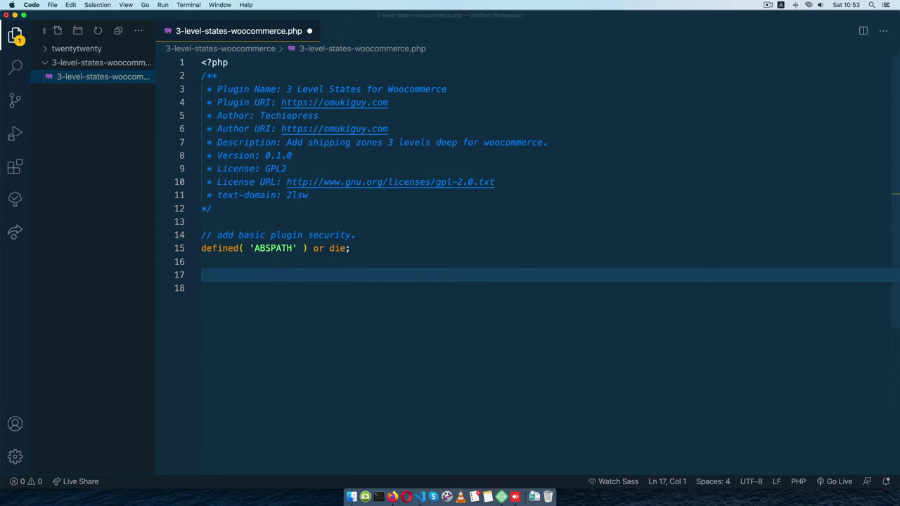
# Write add_filter( 'woocommerce_states', 'techiepress_3ld_states' ); on line 17.
pyautogui.write('add_filt')
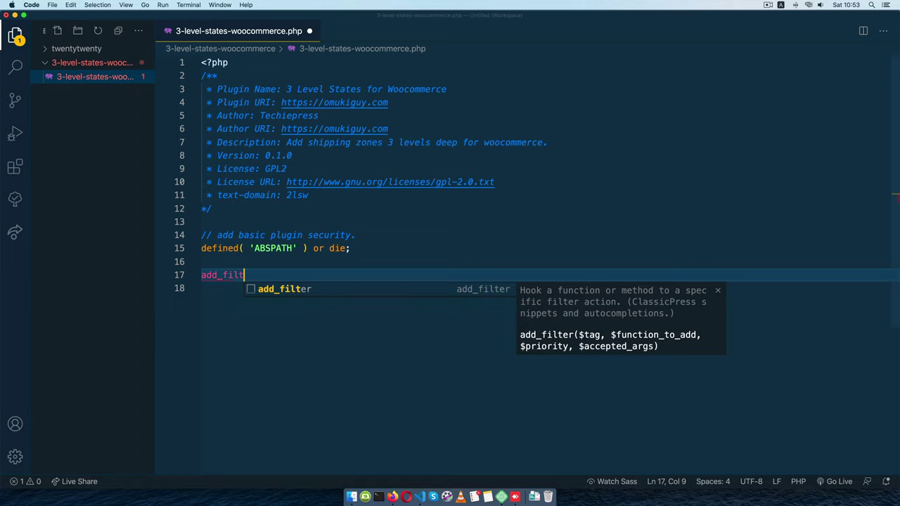
pyautogui.write('er()')
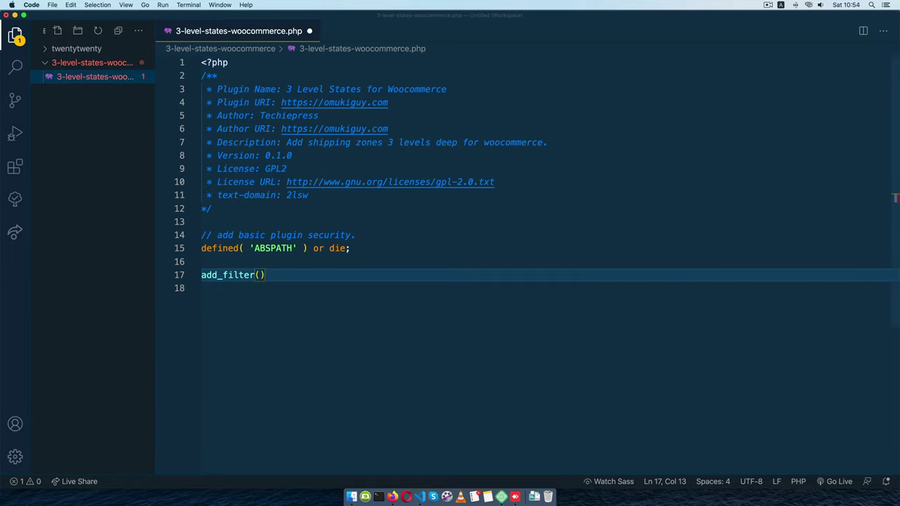
pyautogui.write(';')
pyautogui.press('Left')
pyautogui.press('Left')
pyautogui.write("'")
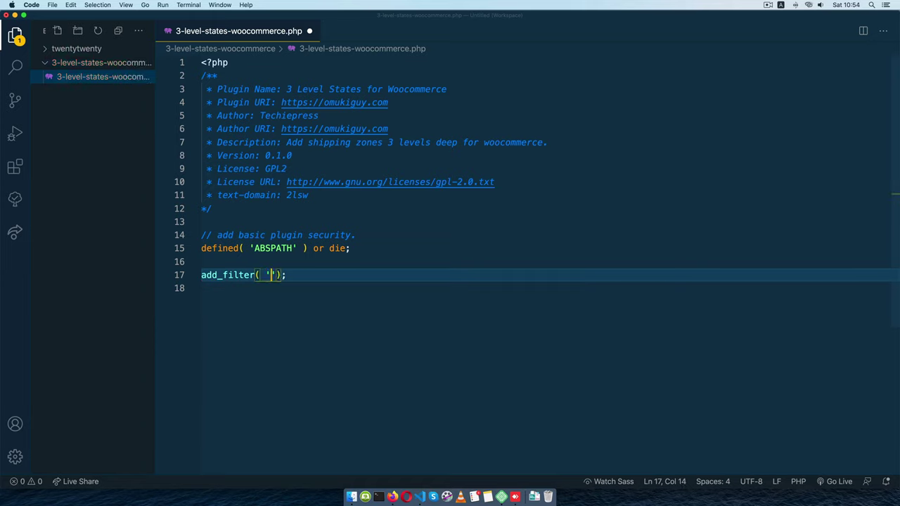
pyautogui.write('woo')
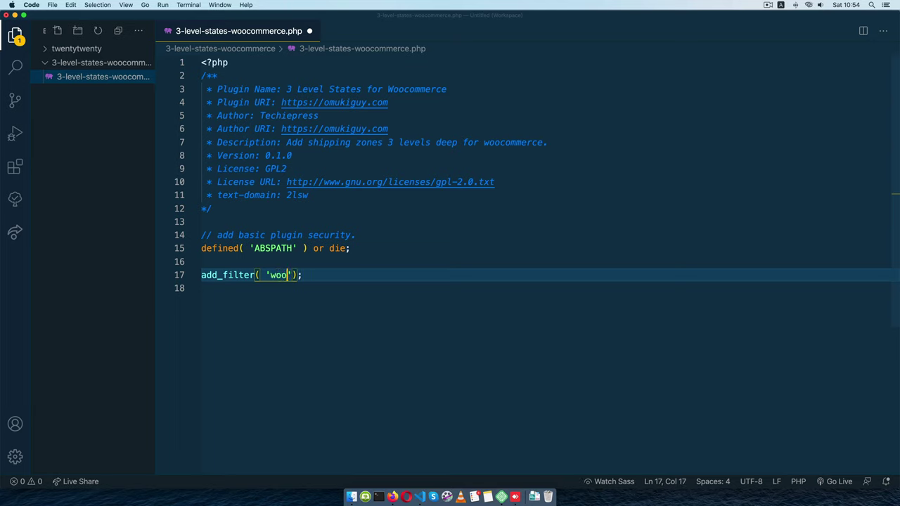
pyautogui.write('come')
pyautogui.press('BackSpace')
pyautogui.write('merce_s')
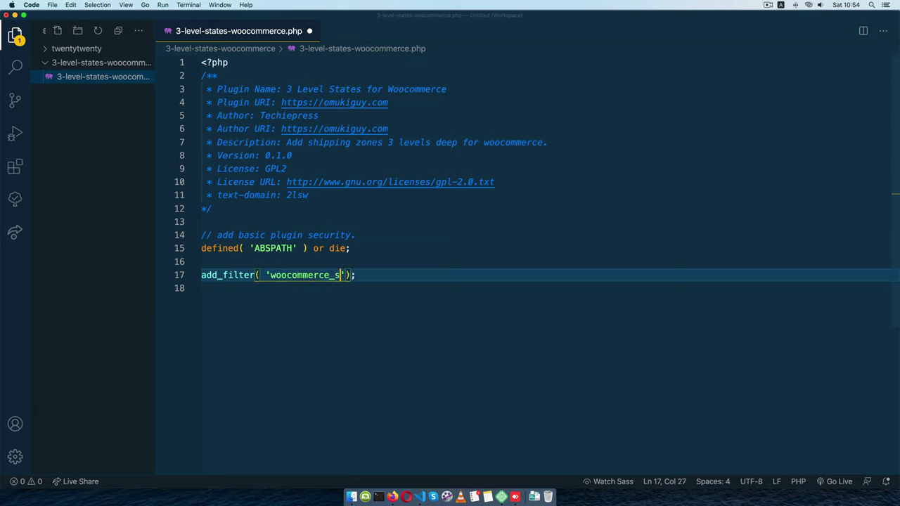
pyautogui.write('tates')
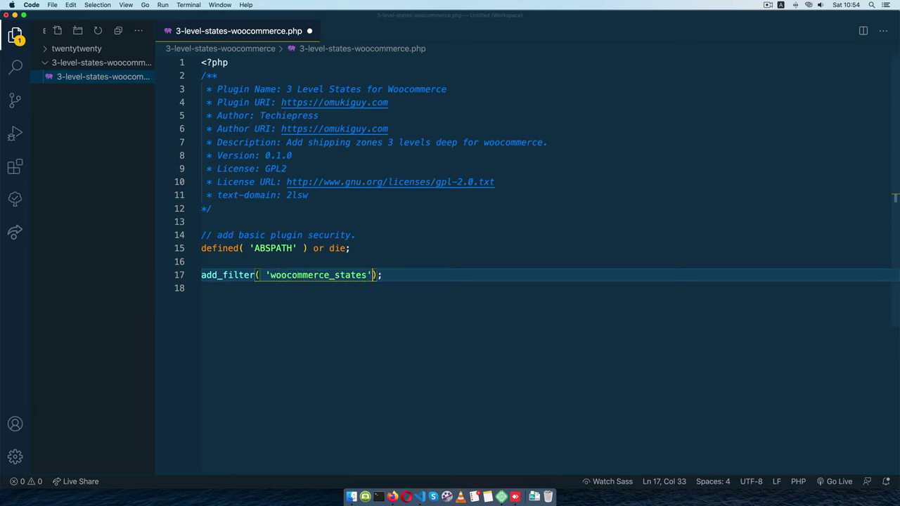
pyautogui.write("', 'te")
pyautogui.write('chiepress_')
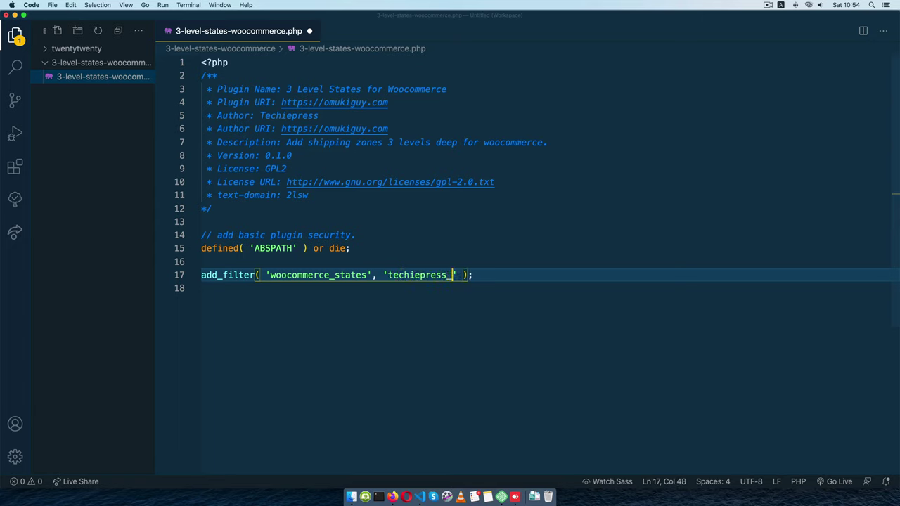
pyautogui.write('3ld')
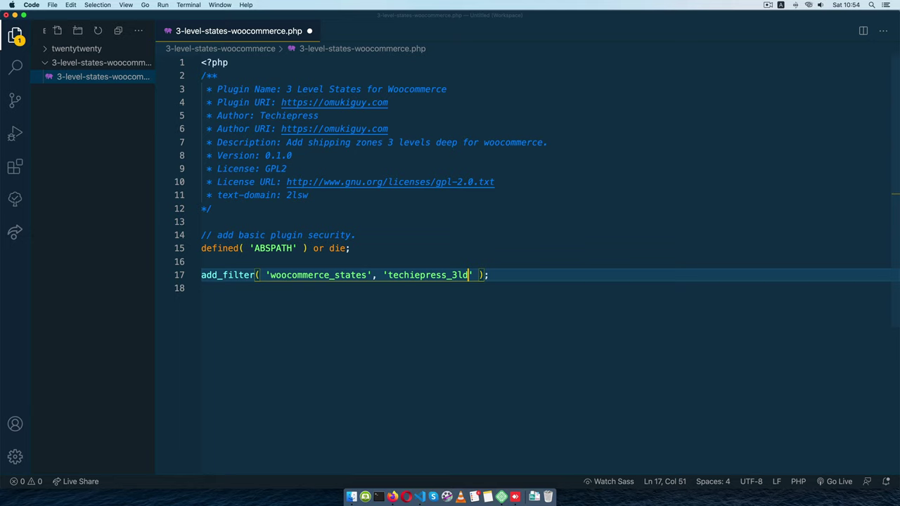
pyautogui.write('_sta')
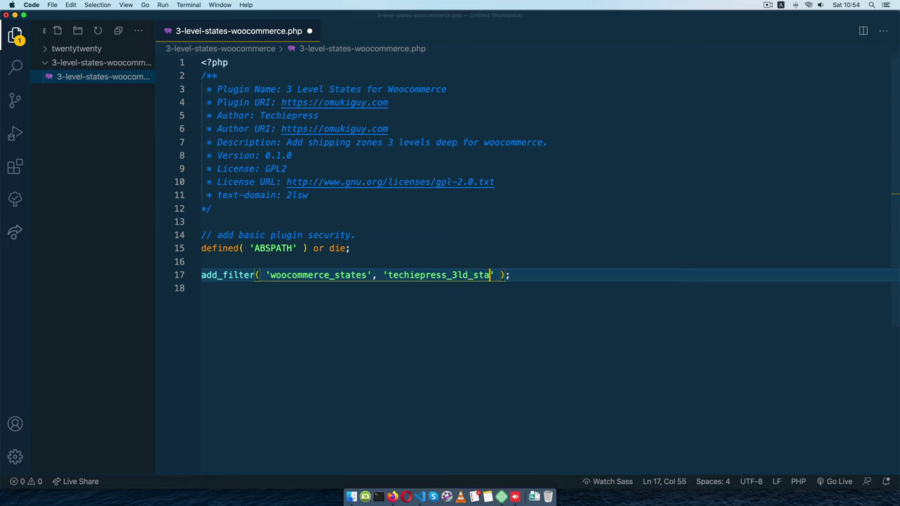
pyautogui.write('tes')
# Declare function techiepress_3ld_states( $states ) below the add_filter call.
pyautogui.press('super+d')
pyautogui.click(577, 277)
pyautogui.press('Return')
pyautogui.press('Return')
pyautogui.write('f')
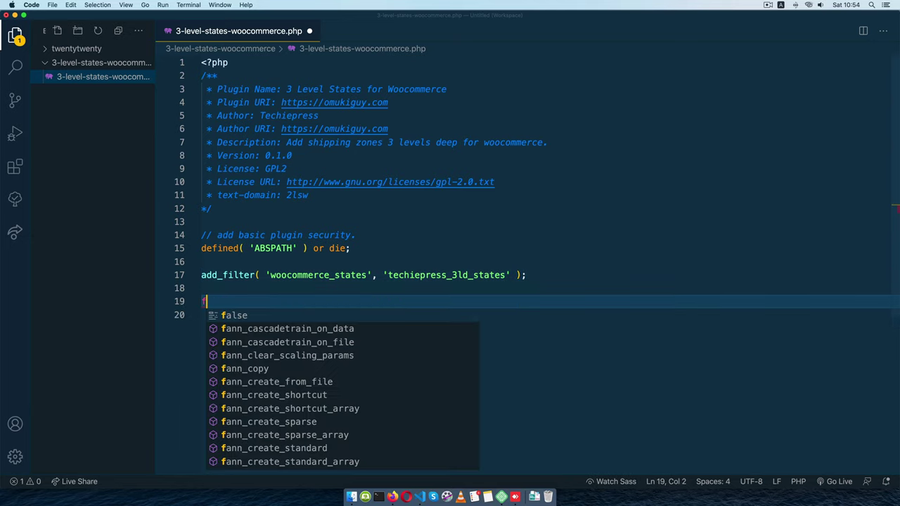
pyautogui.write('unction')
pyautogui.write('techiepress_3ld_states')
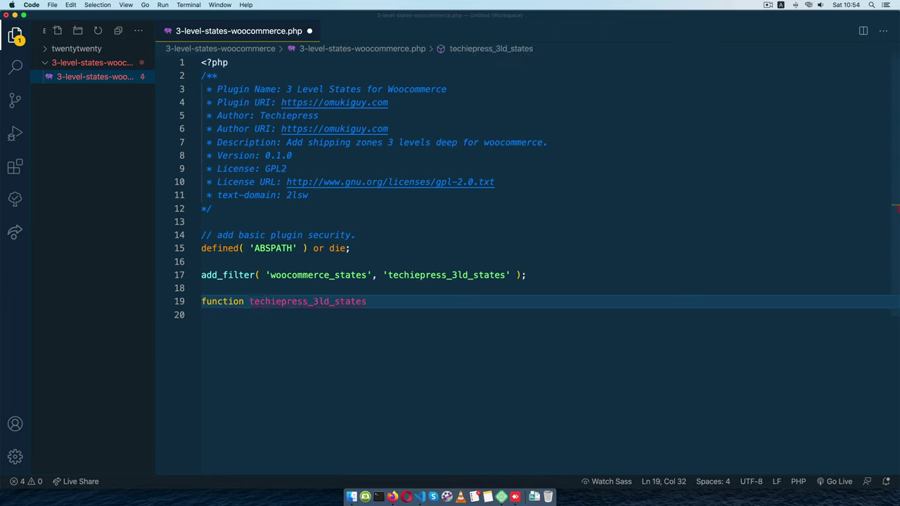
pyautogui.write('() {')
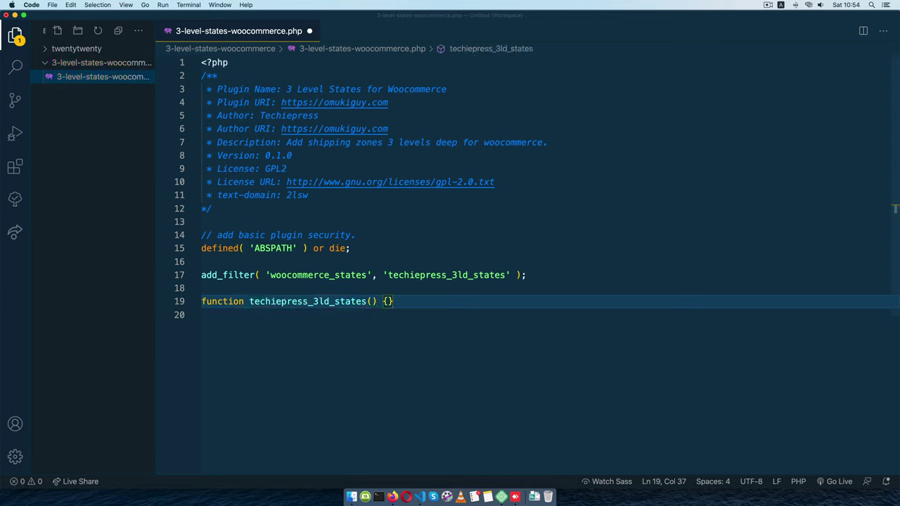
pyautogui.press('Return')
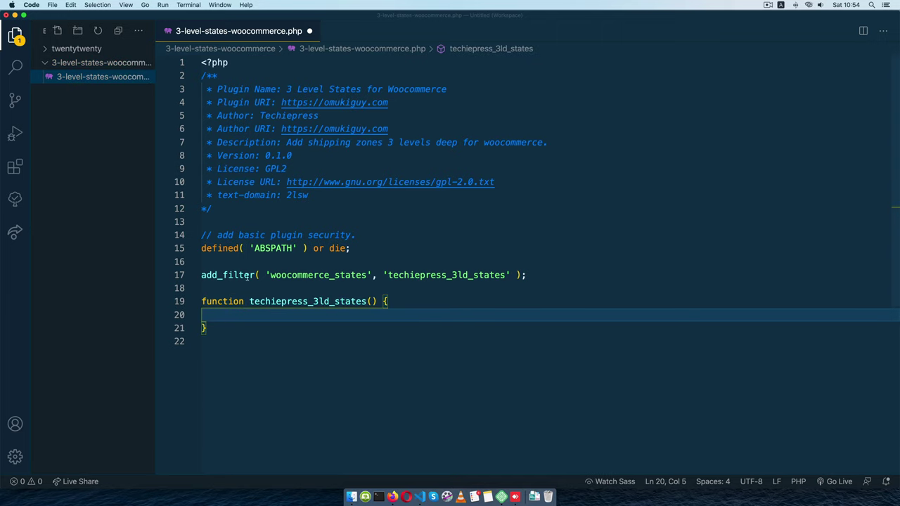
pyautogui.click(372, 302)
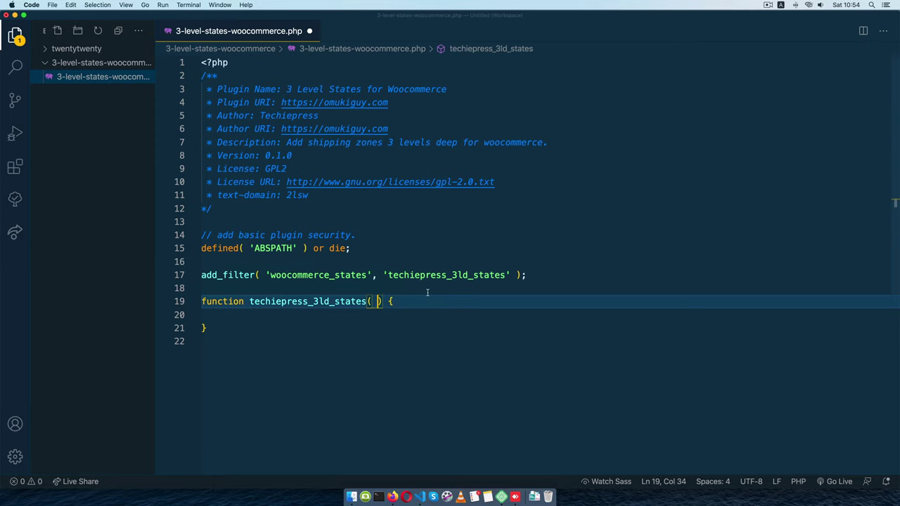
pyautogui.write('$states')
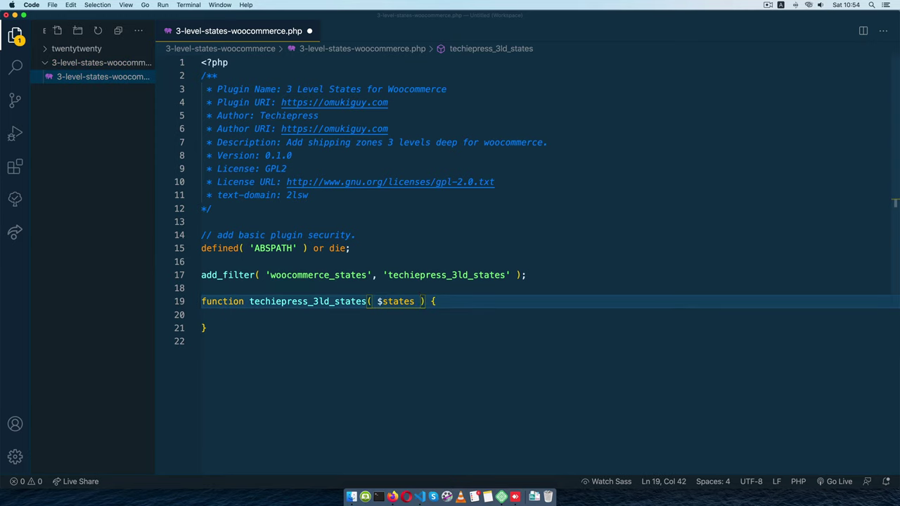
# Make the function return $states, with blank lines above the return, and save.
pyautogui.click(351, 315)
pyautogui.write('retu')
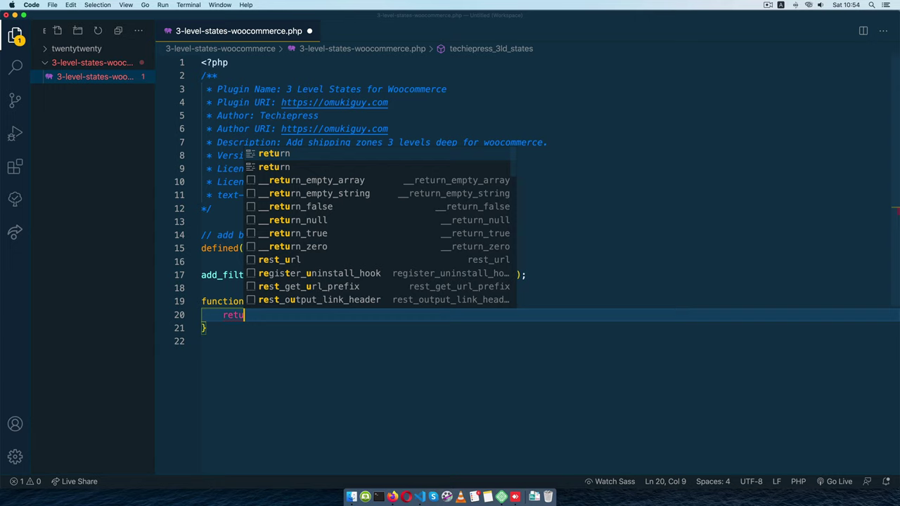
pyautogui.write('rn $')
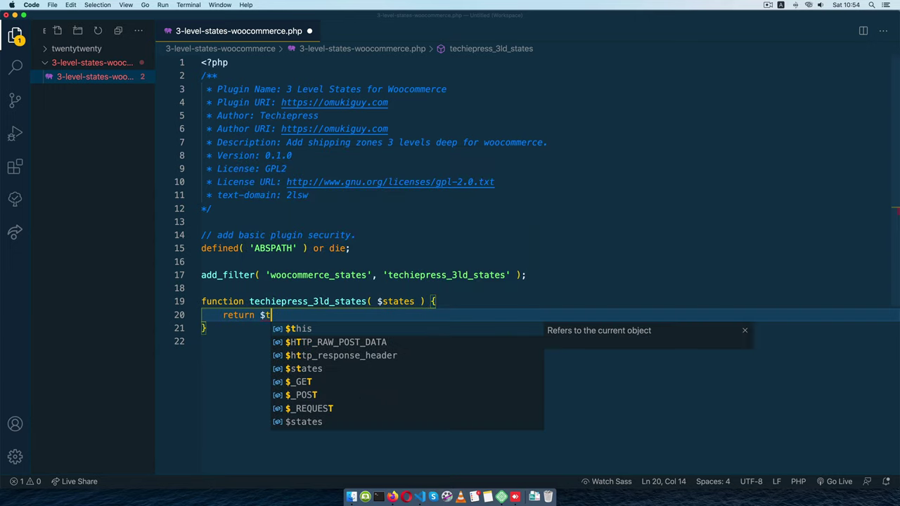
pyautogui.write('tates')
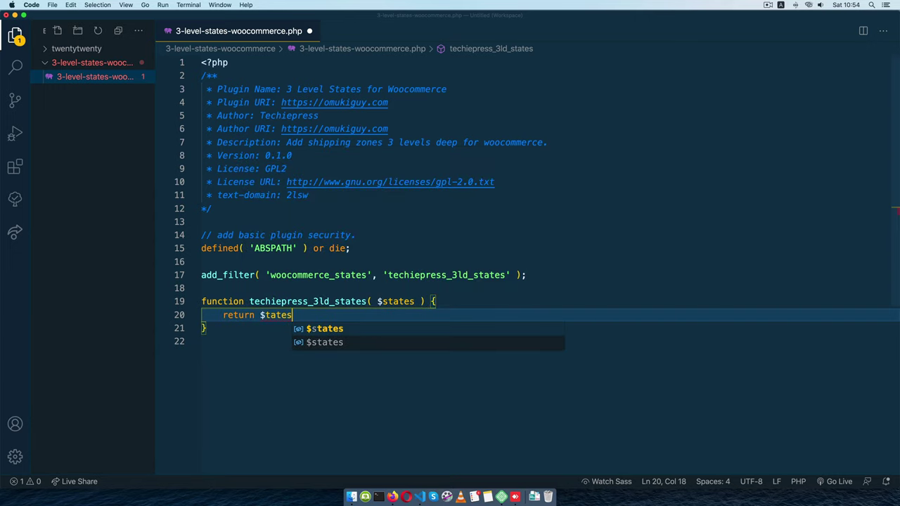
pyautogui.press('Return')
pyautogui.write(';')
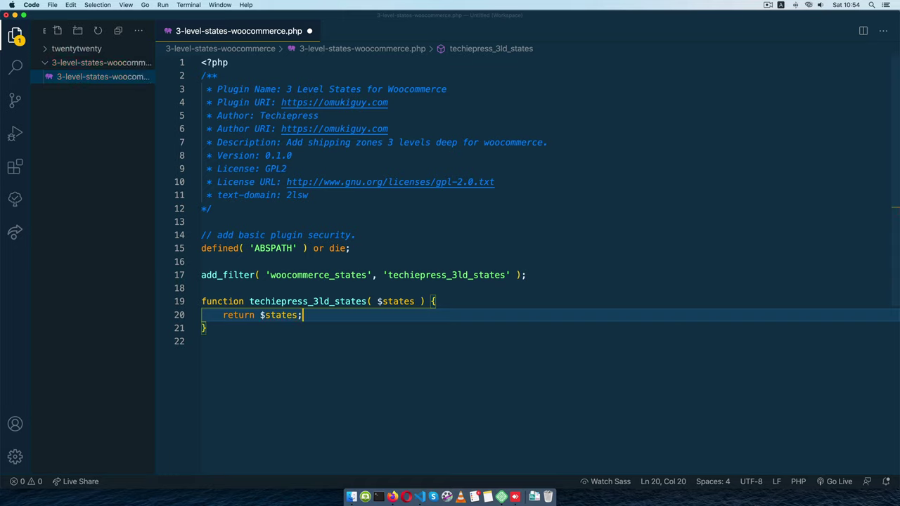
pyautogui.press('super+Left')
pyautogui.press('Return')
pyautogui.press('Return')
pyautogui.press('Up')
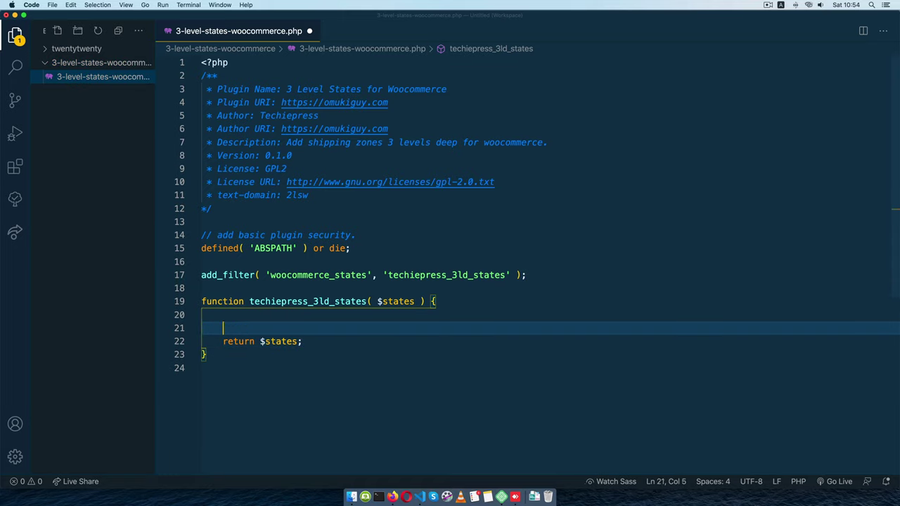
pyautogui.press('Up')
pyautogui.press('super+s')
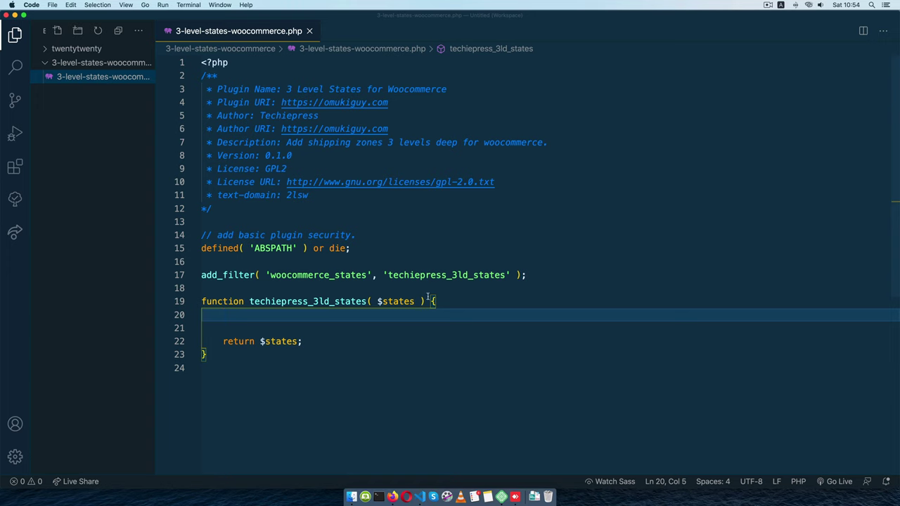
# Close the Google Maps tabs in Firefox and reload the WooCommerce shipping zone page.
pyautogui.click(391, 492)
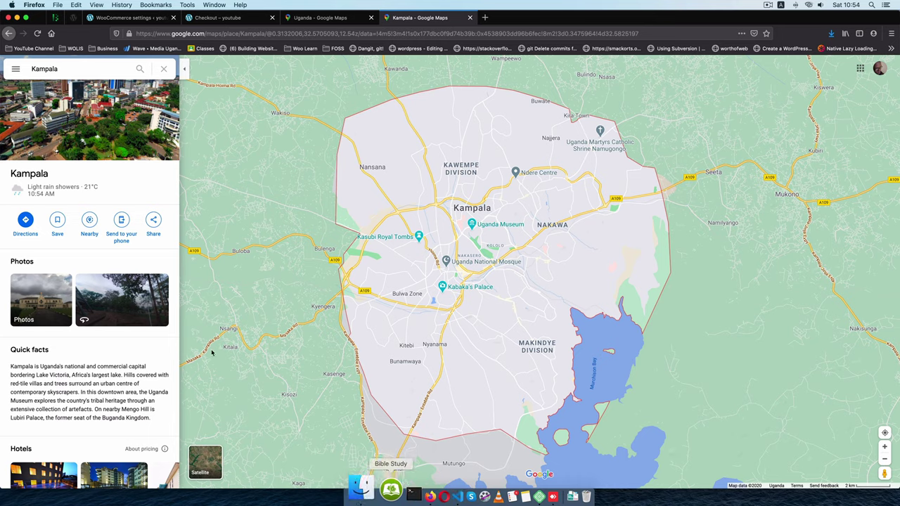
pyautogui.click(126, 17)
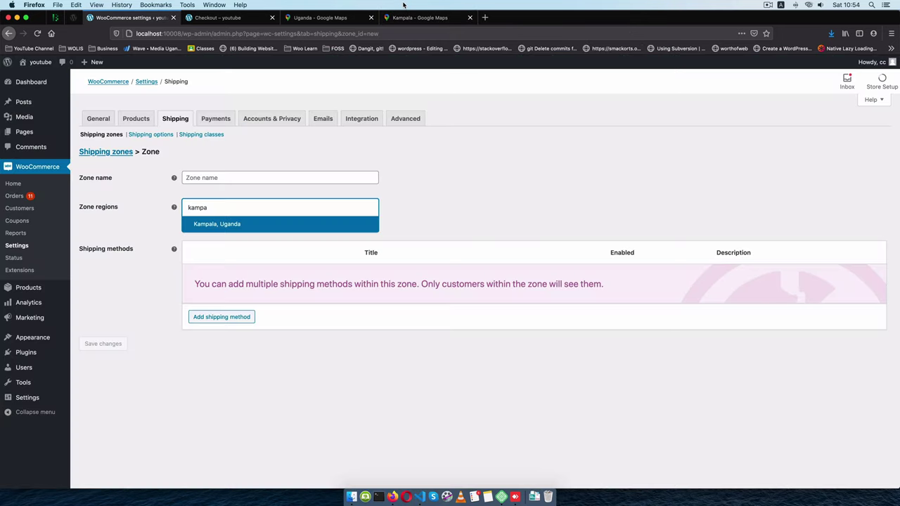
pyautogui.click(469, 21)
pyautogui.click(471, 18)
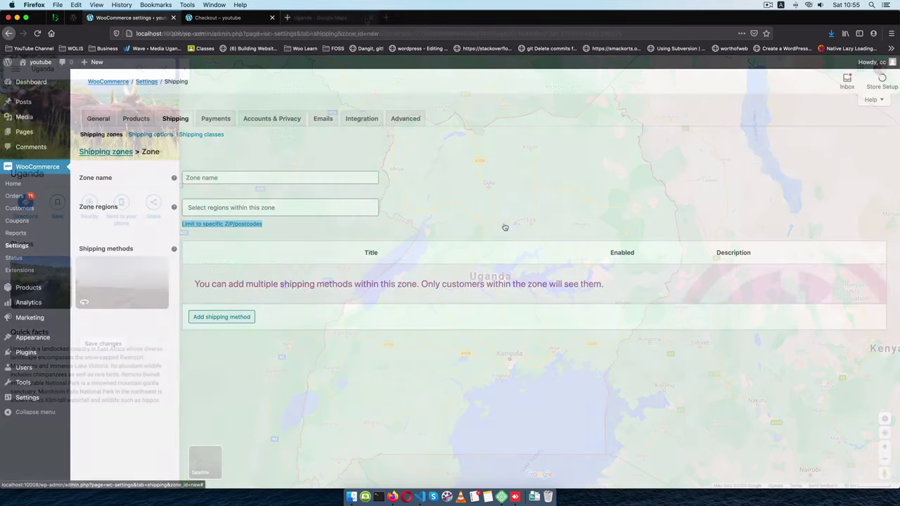
pyautogui.click(544, 231)
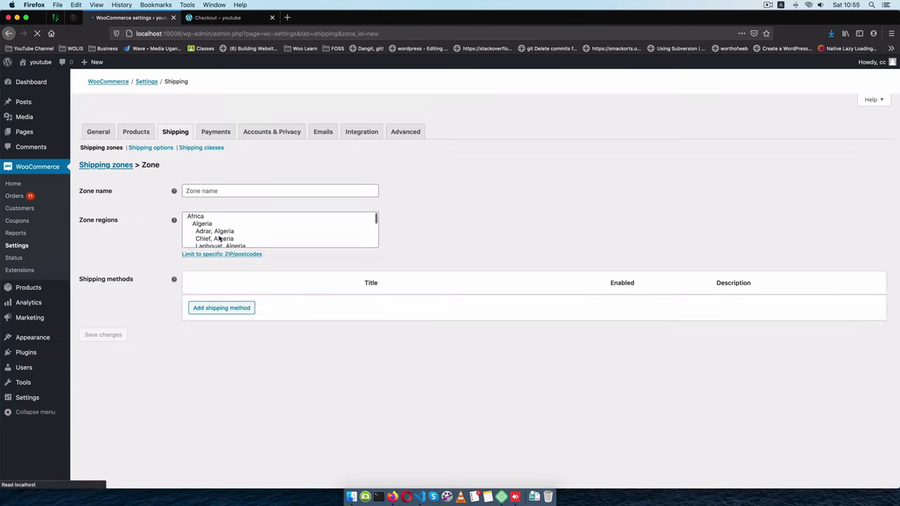
# Search the Zone regions field for 'ugand', then clear the search.
pyautogui.click(205, 206)
pyautogui.write('u')
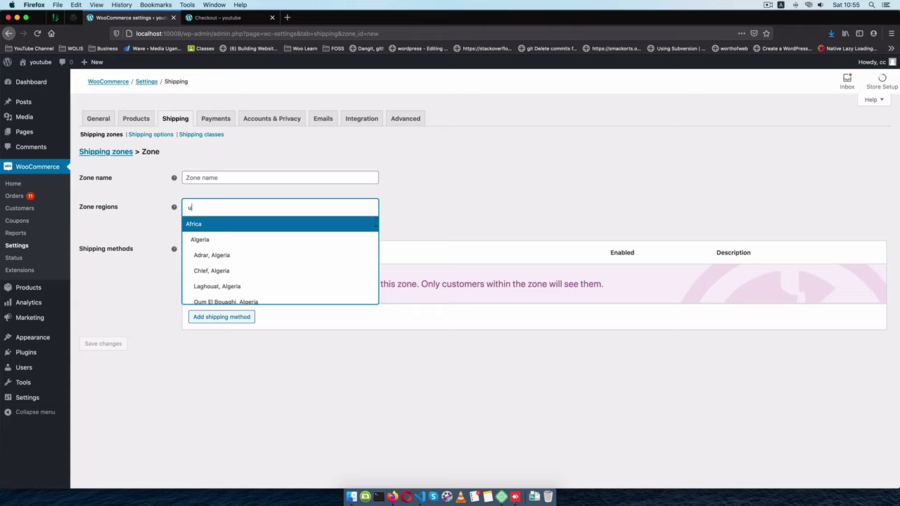
pyautogui.write('ganda')
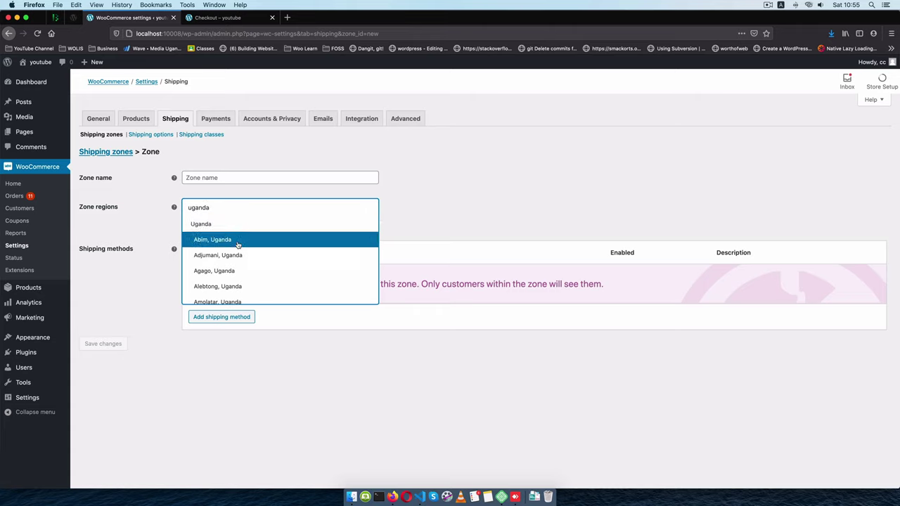
pyautogui.click(506, 206)
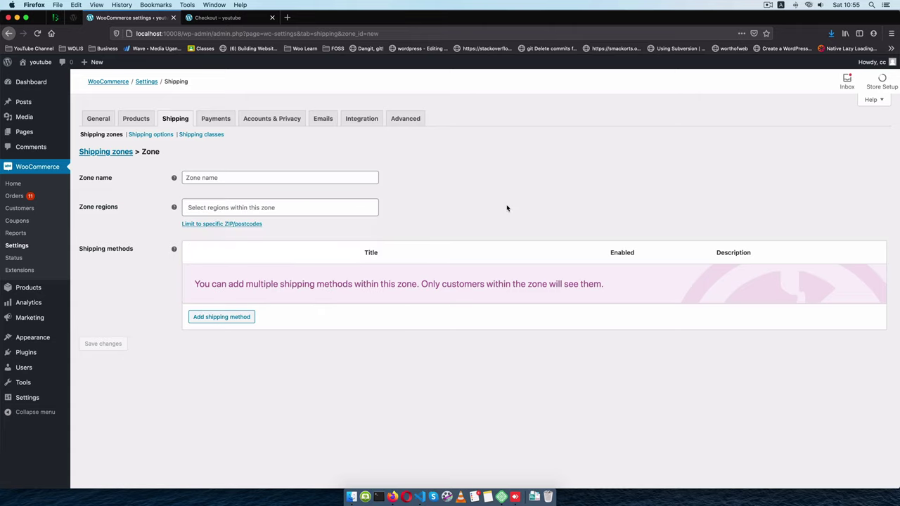
# Add $states['UG'] = array() containing 'UG19999' => 'Techiepress' inside the function.
pyautogui.click(420, 485)
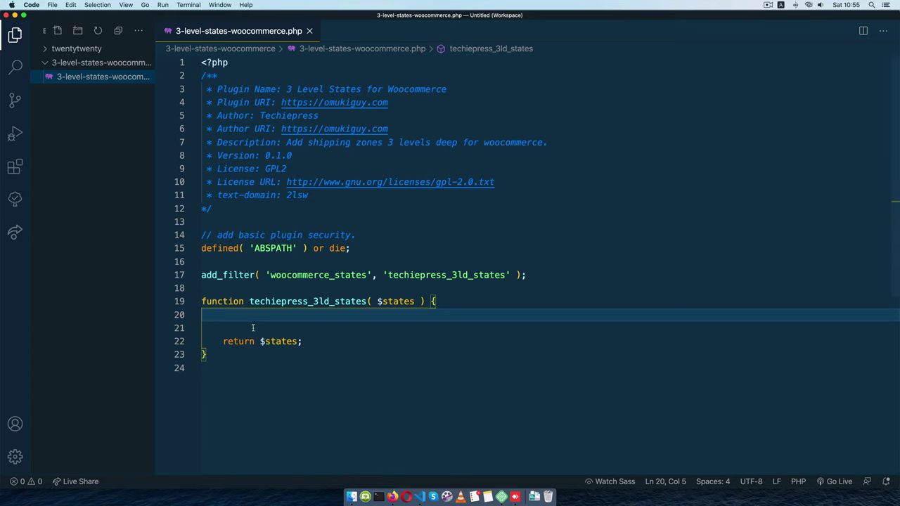
pyautogui.press('Return')
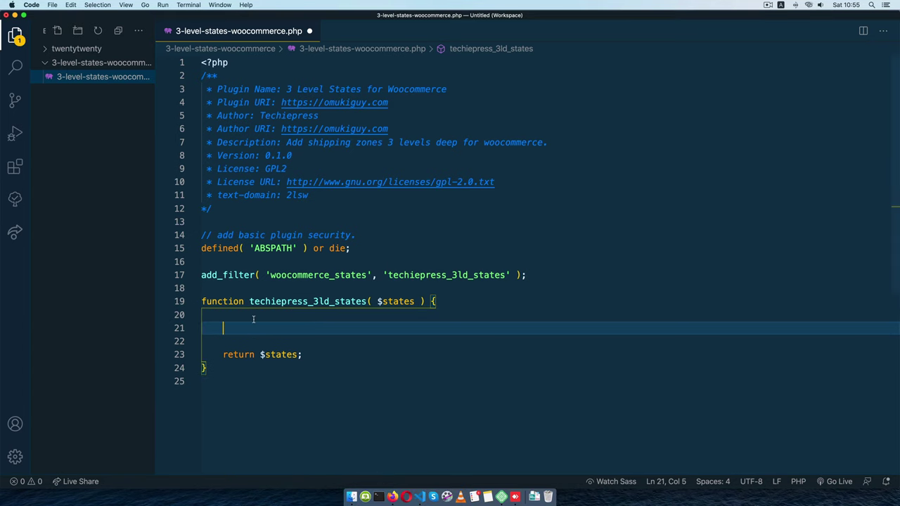
pyautogui.write('$states')
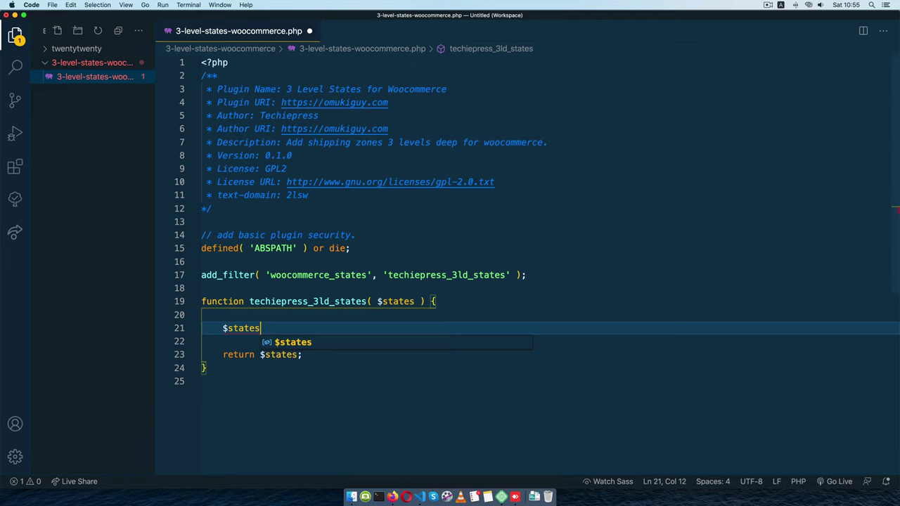
pyautogui.write('[]')
pyautogui.write("'")
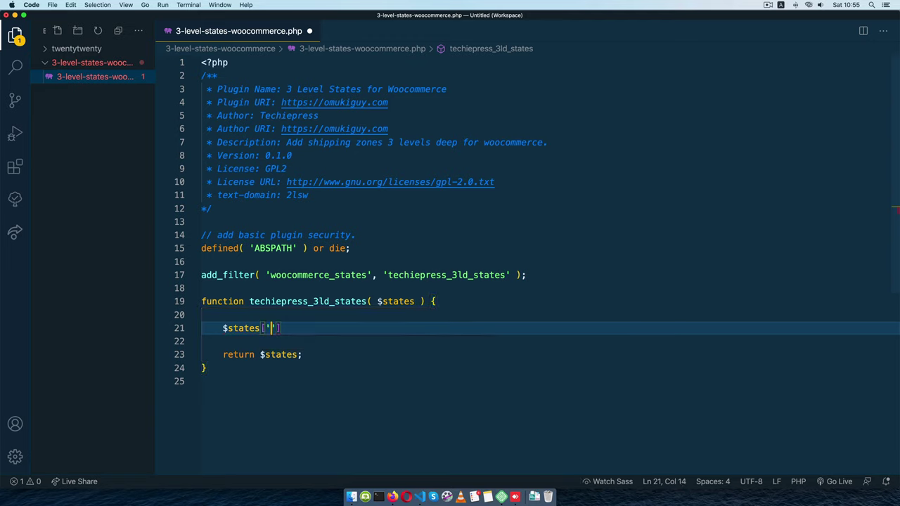
pyautogui.write("UG'] = ")
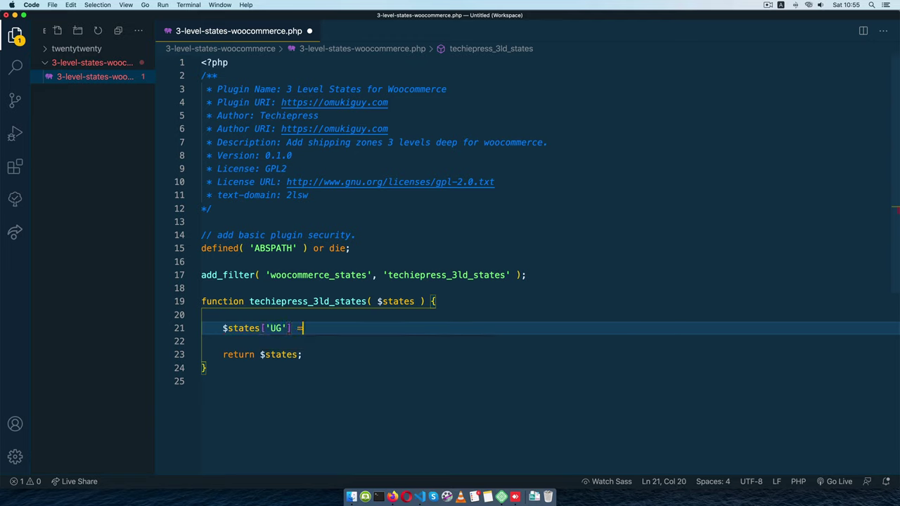
pyautogui.write('array')
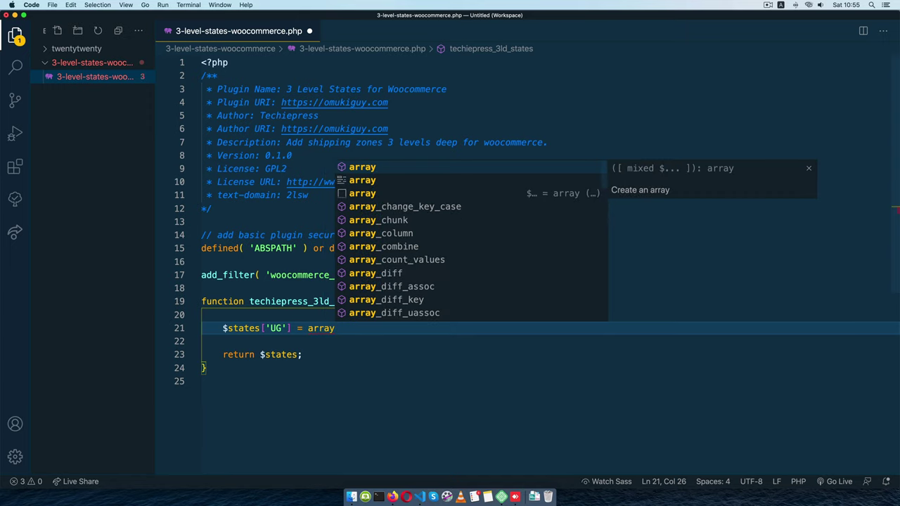
pyautogui.write('();')
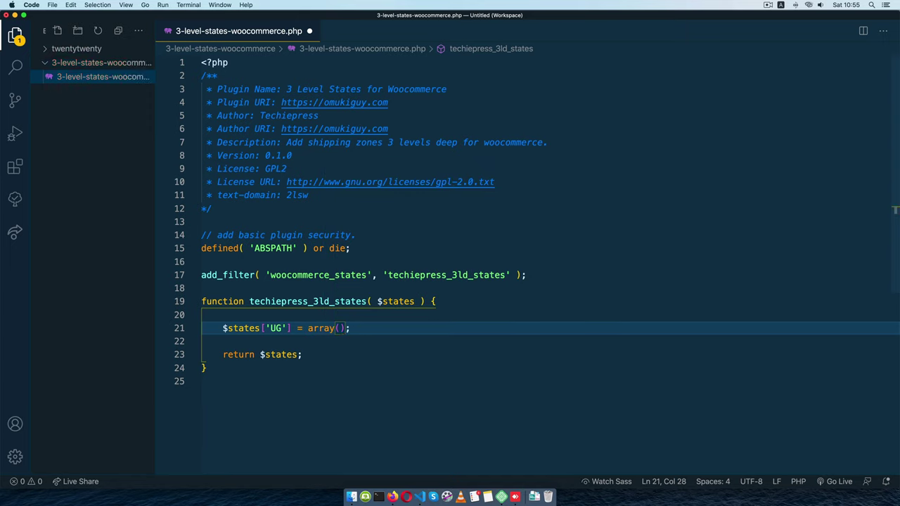
pyautogui.press('Return')
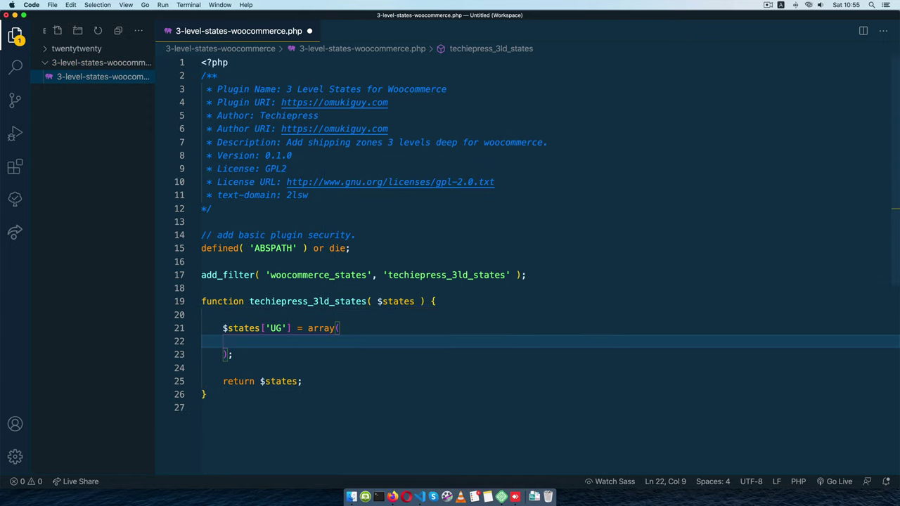
pyautogui.write("'")
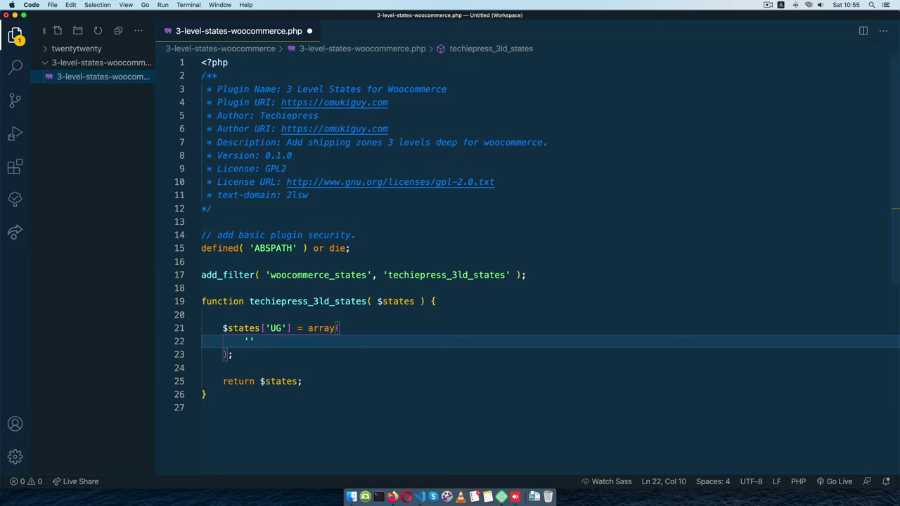
pyautogui.write('UG1')
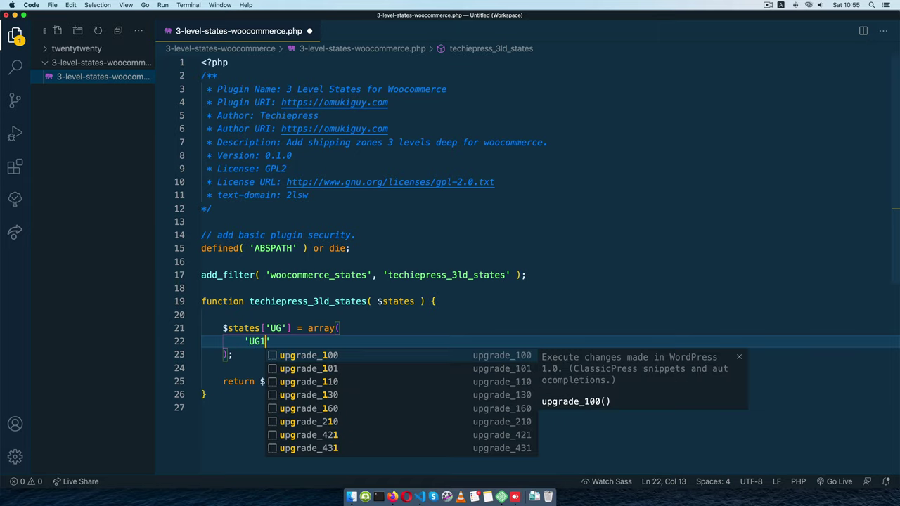
pyautogui.write("9999'")
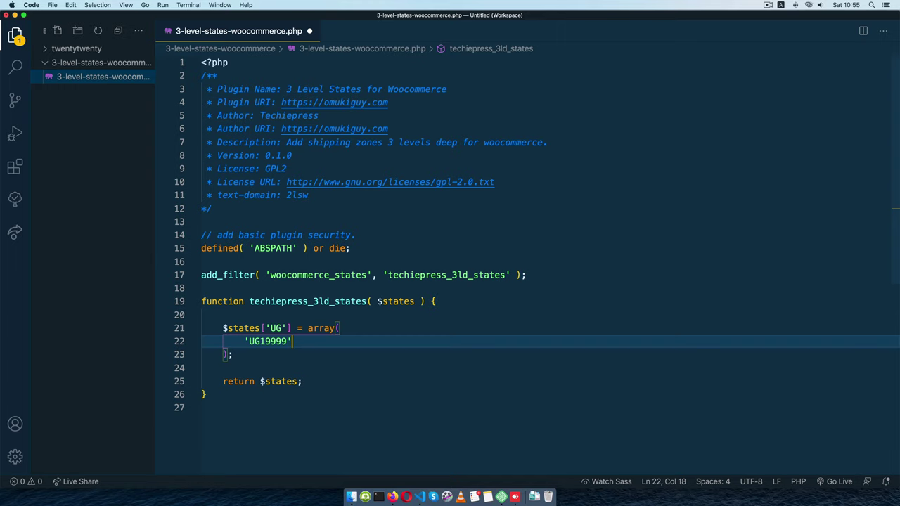
pyautogui.write(' => ')
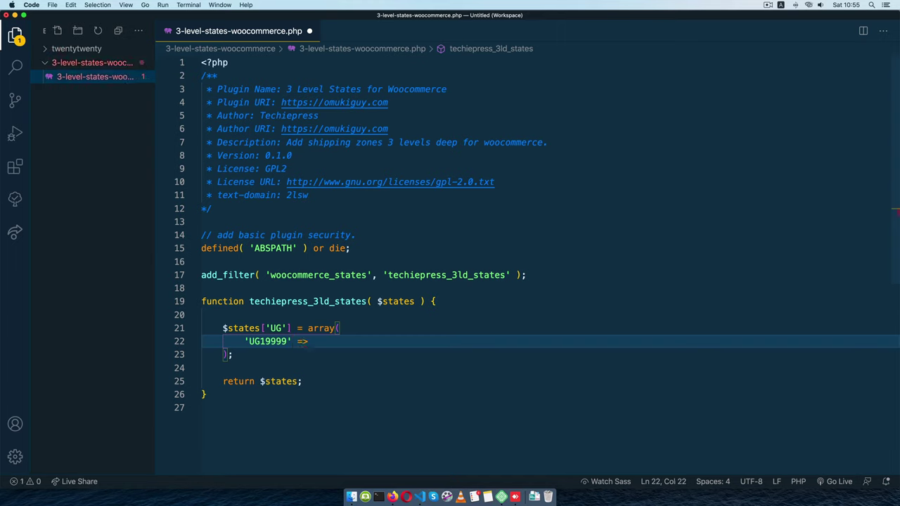
pyautogui.write("'")
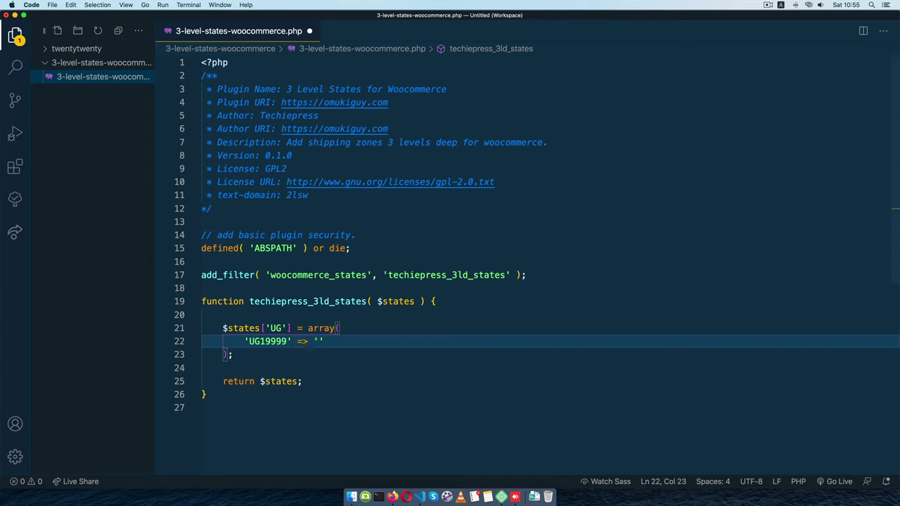
pyautogui.write('Techiepr')
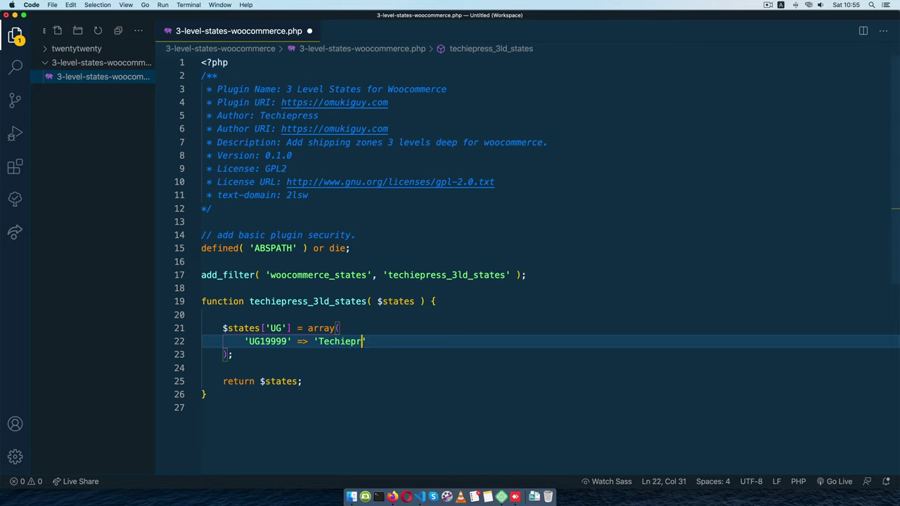
pyautogui.write("ess',")
# Duplicate the entry as 'UG29999' => 'Techiepress2' and save the plugin file.
pyautogui.hotkey('shift', 'alt', 'Down')
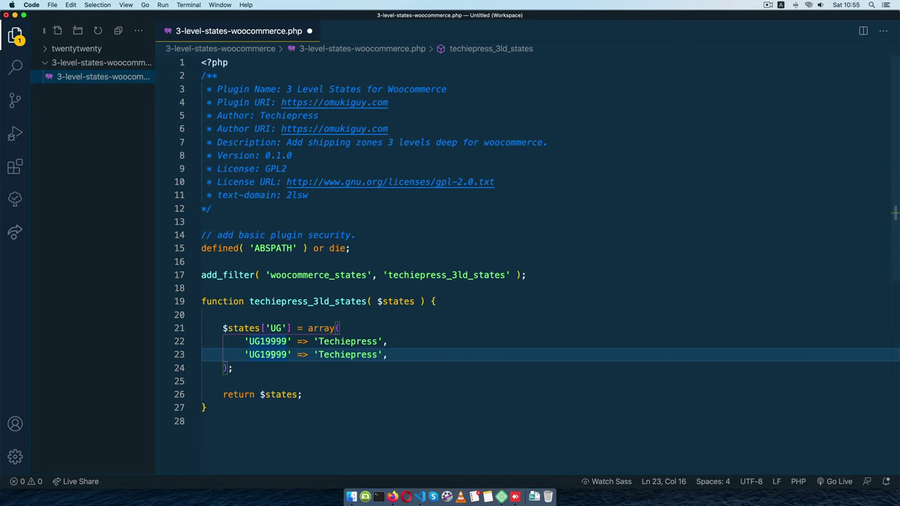
pyautogui.moveTo(265, 354); pyautogui.dragTo(260, 354)
pyautogui.write('2')
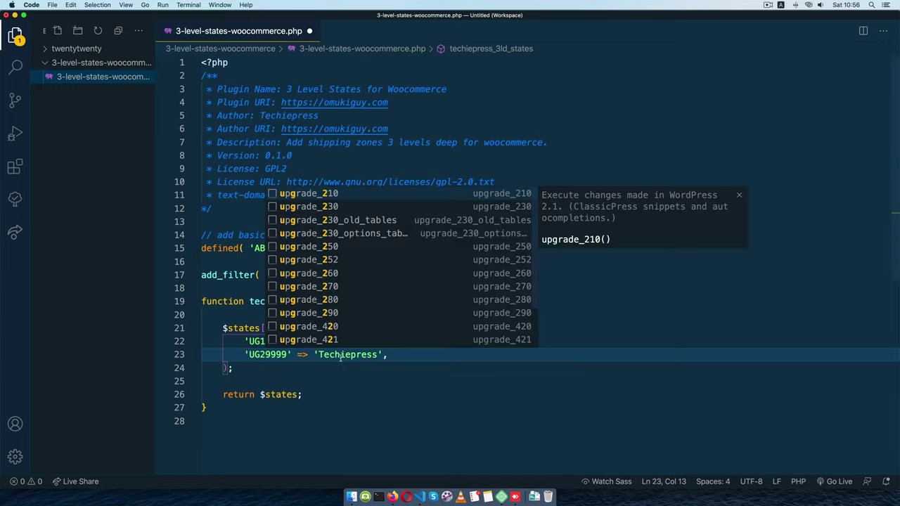
pyautogui.press('Escape')
pyautogui.click(378, 354)
pyautogui.write('2')
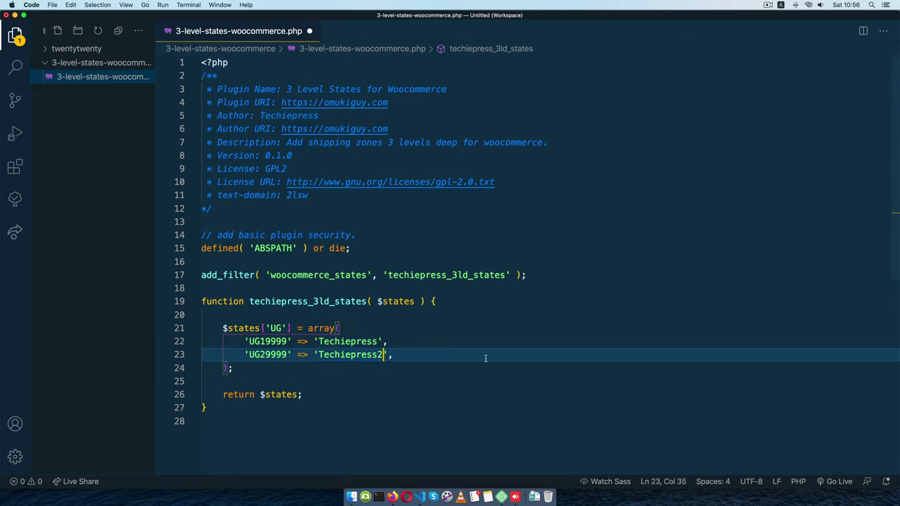
pyautogui.press('super+s')
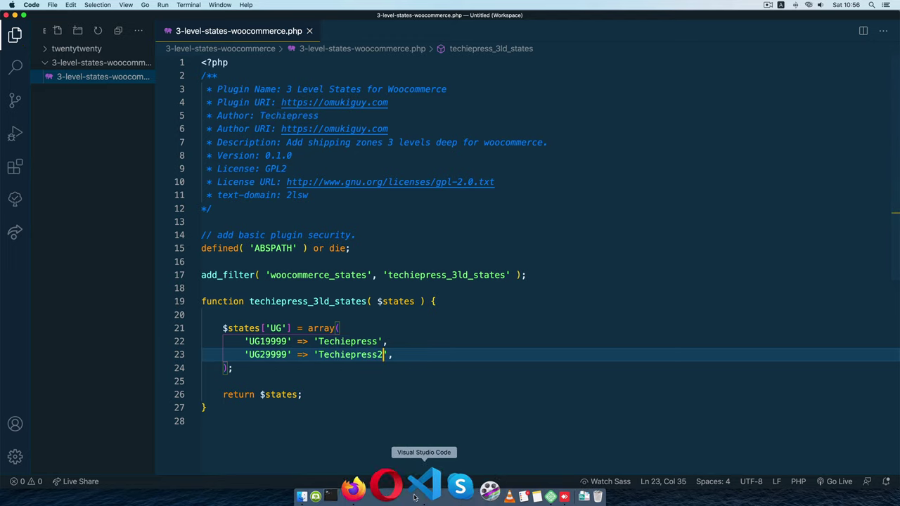
# Reload the Plugins page and activate the 3 Level States plugin.
pyautogui.click(393, 497)
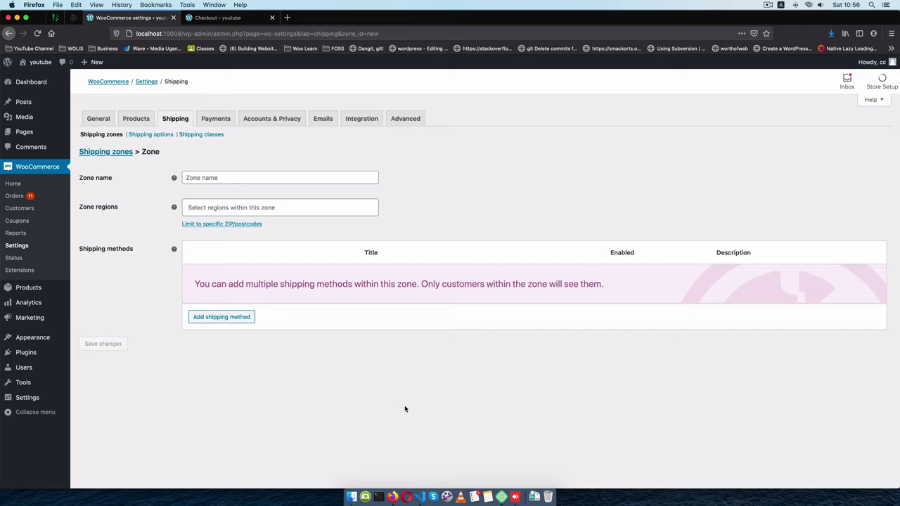
pyautogui.press('super+r')
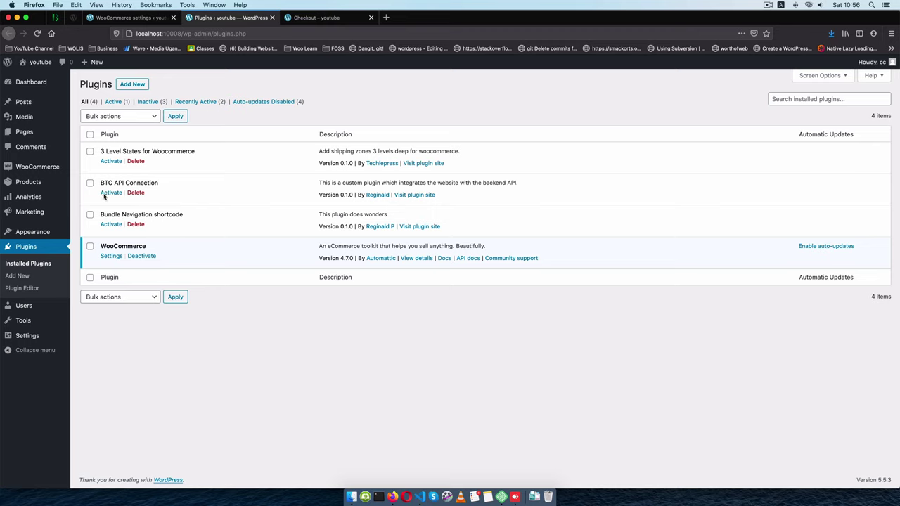
pyautogui.click(113, 161)
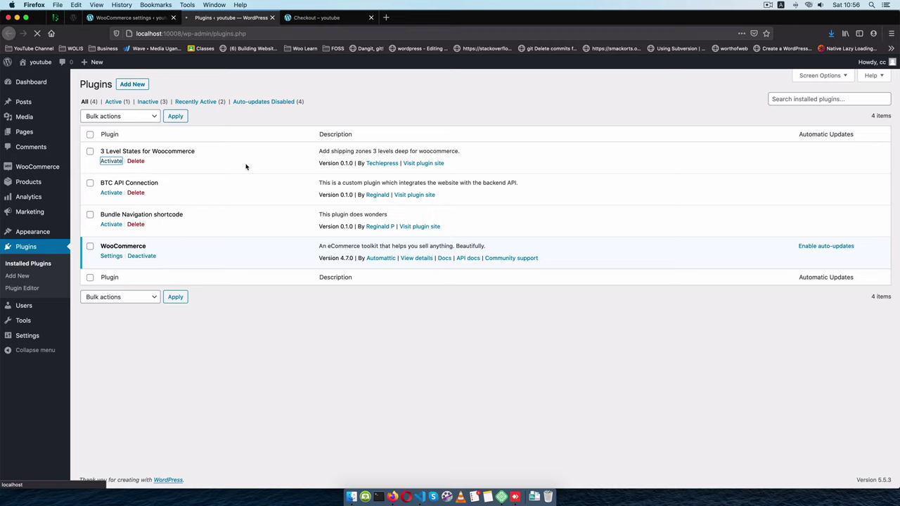
# Reload the shipping zone page and confirm 'ugand' lists Techiepress and Techiepress2, Uganda.
pyautogui.hotkey('ctrl', 'shift', 'Tab')
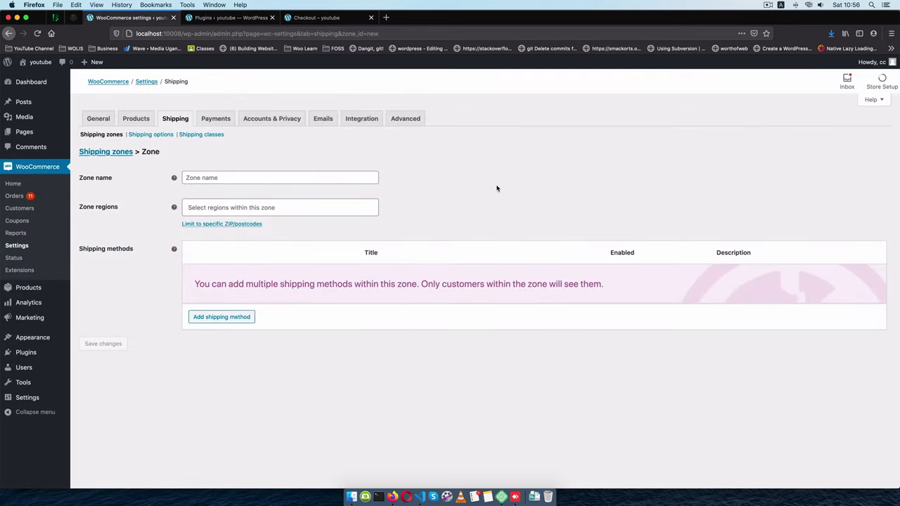
pyautogui.press('super+r')
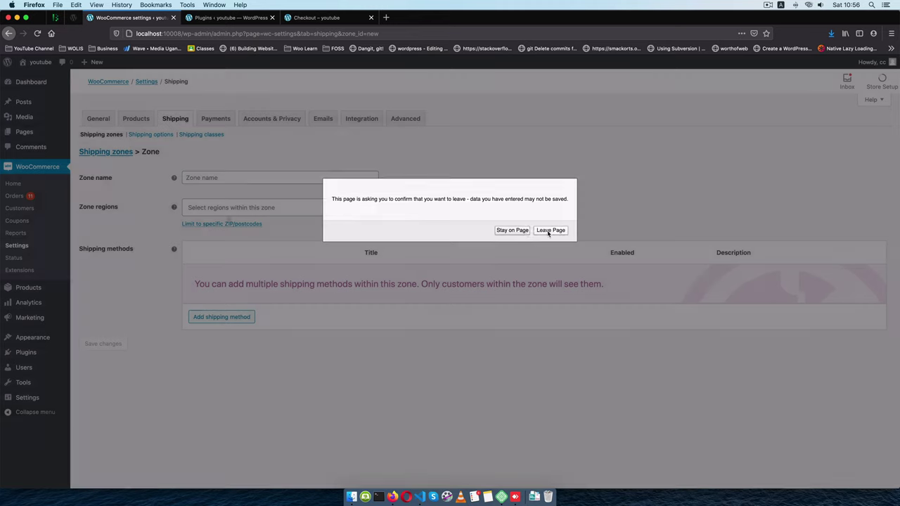
pyautogui.click(550, 231)
pyautogui.click(214, 208)
pyautogui.write('ugand')
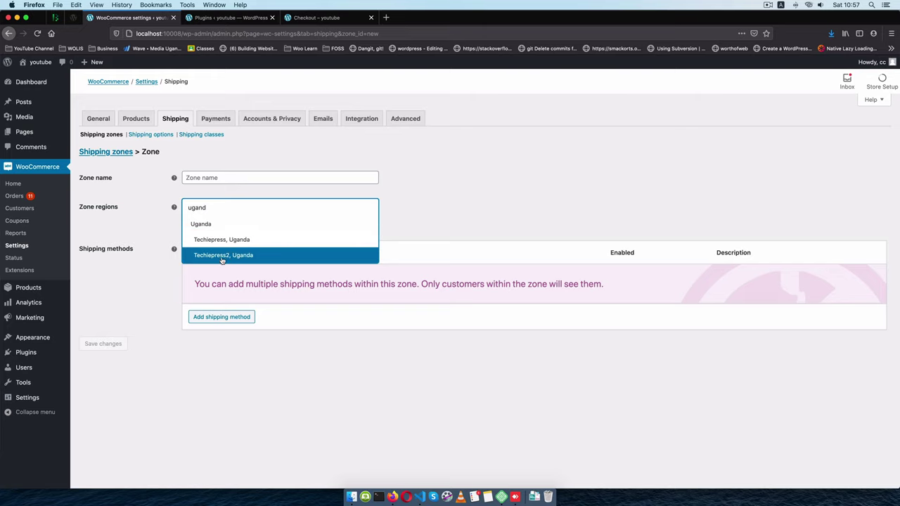
pyautogui.moveTo(375, 405); pyautogui.dragTo(440, 396)
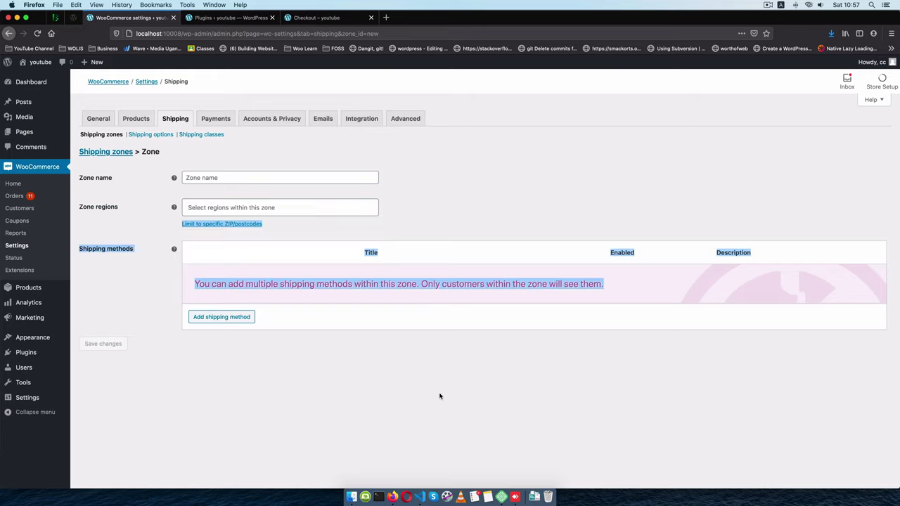
pyautogui.click(421, 497)
pyautogui.click(486, 330)
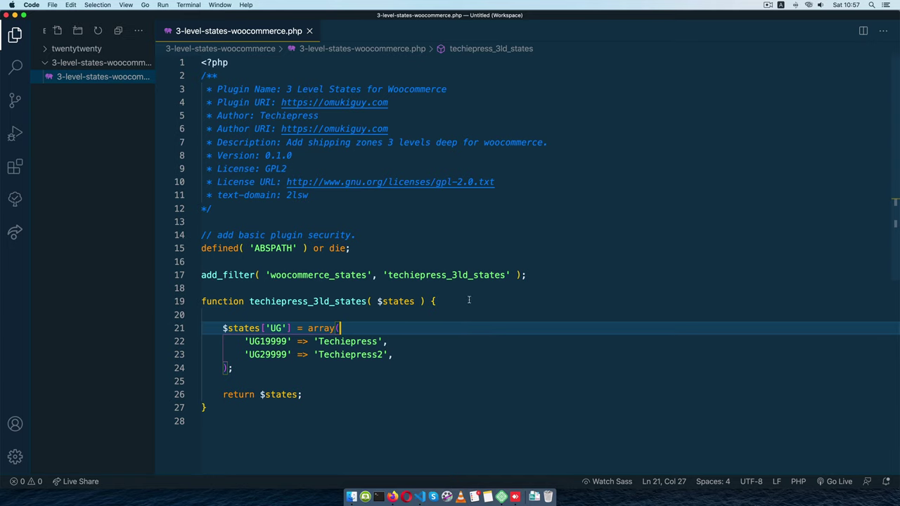
# Declare $map = array(); and $cities = array(); at the top of techiepress_3ld_states.
pyautogui.click(468, 301)
pyautogui.press('Return')
pyautogui.press('Return')
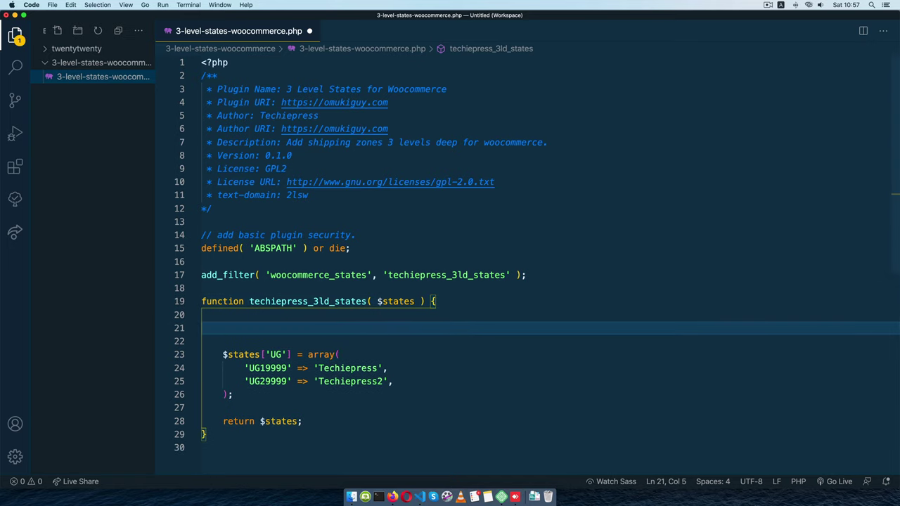
pyautogui.write('$map')
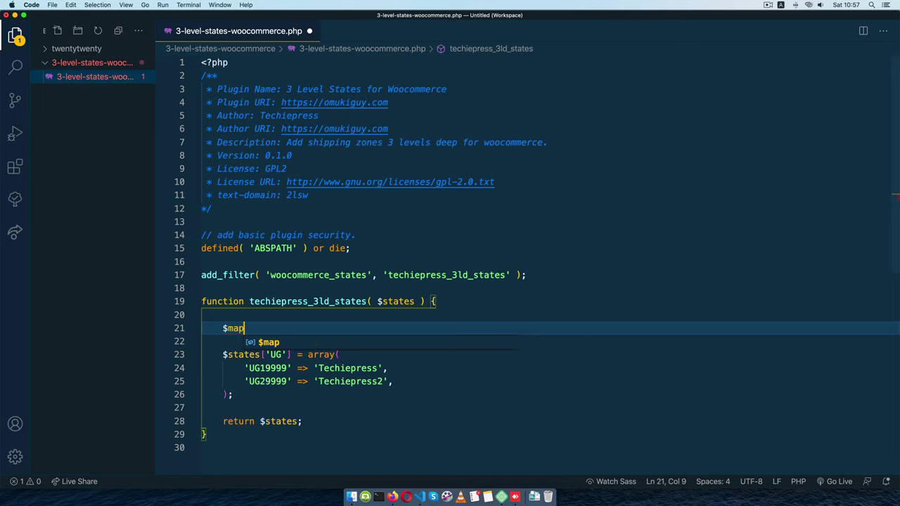
pyautogui.write(' = array();')
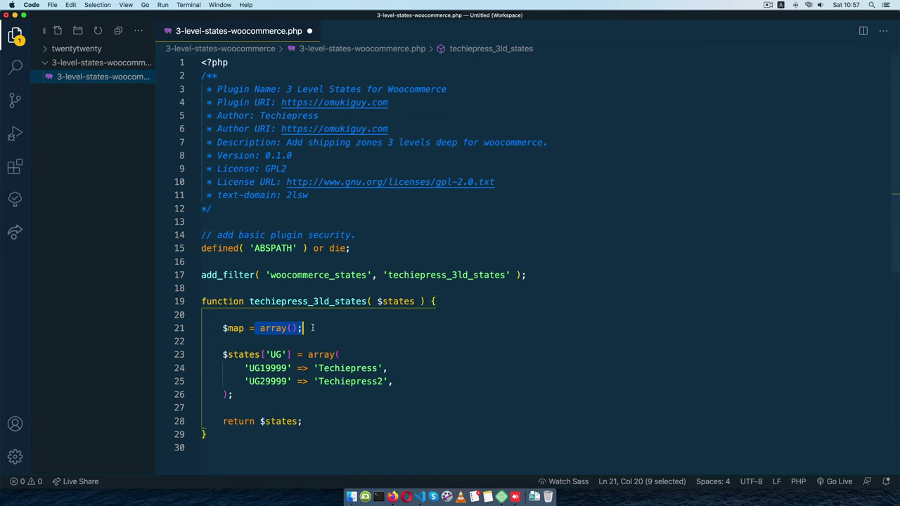
pyautogui.scroll(-3, 365, 242)
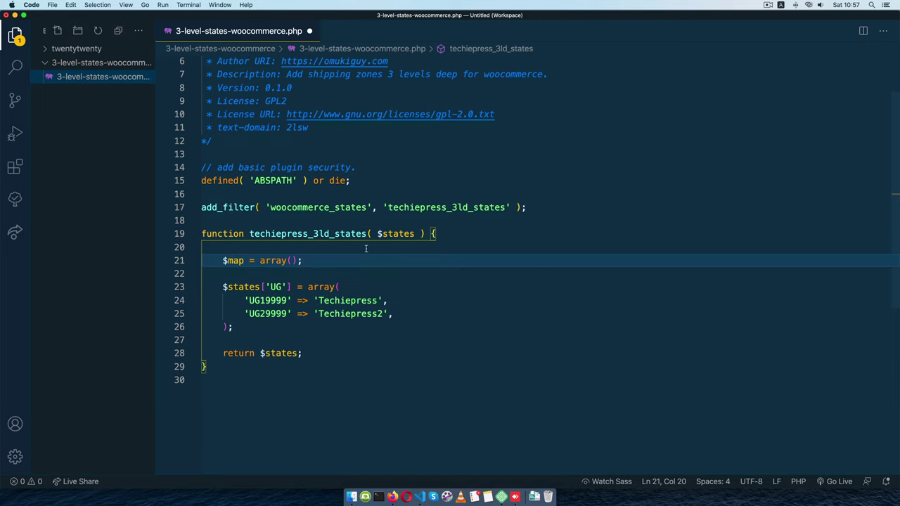
pyautogui.press('Return')
pyautogui.press('Return')
pyautogui.write('$')
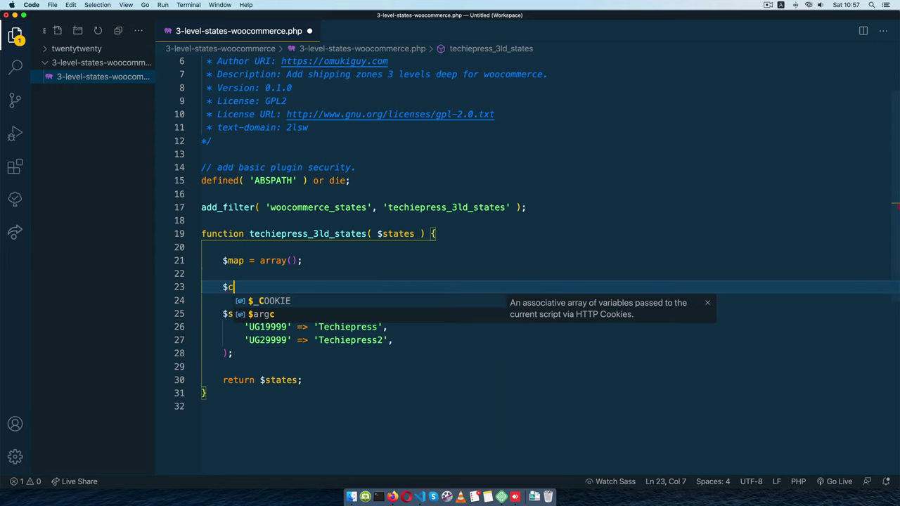
pyautogui.write('cities')
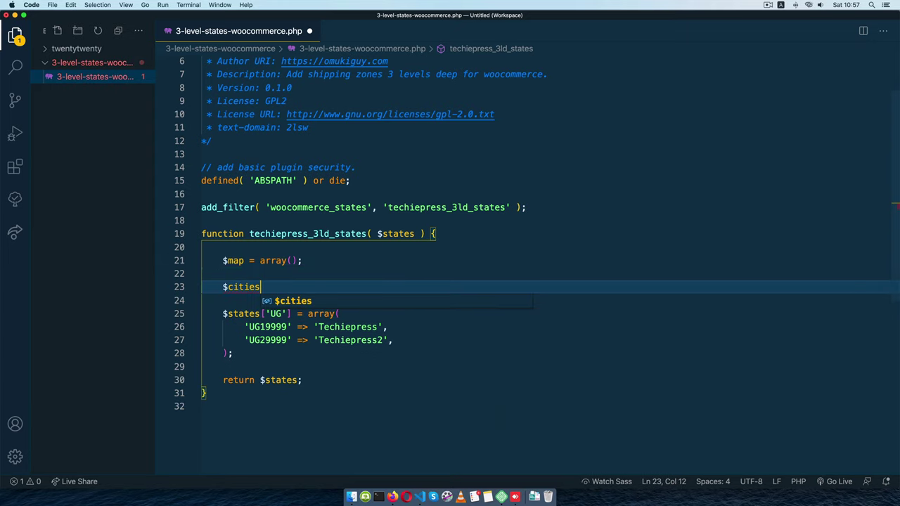
pyautogui.write(' = array()')
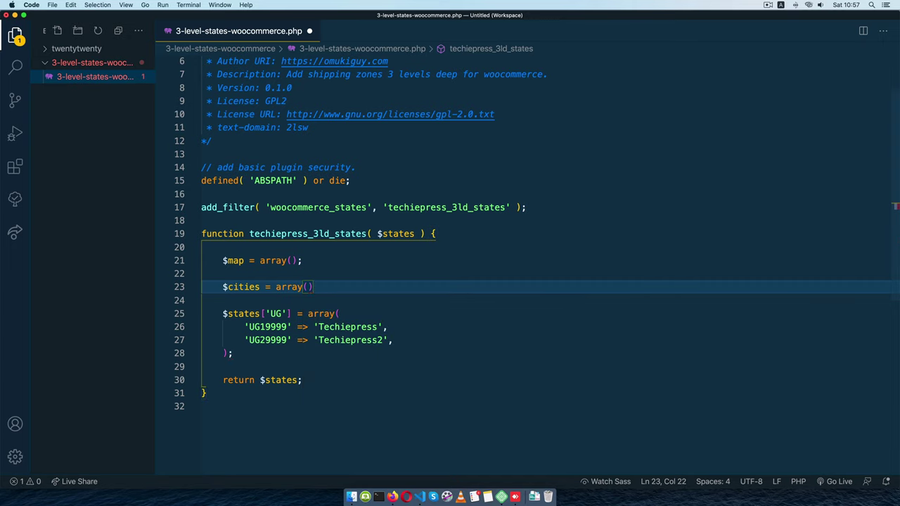
pyautogui.write(';')
# Copy the two UG state entries into the $cities array.
pyautogui.press('Left')
pyautogui.press('Left')
pyautogui.press('Return')
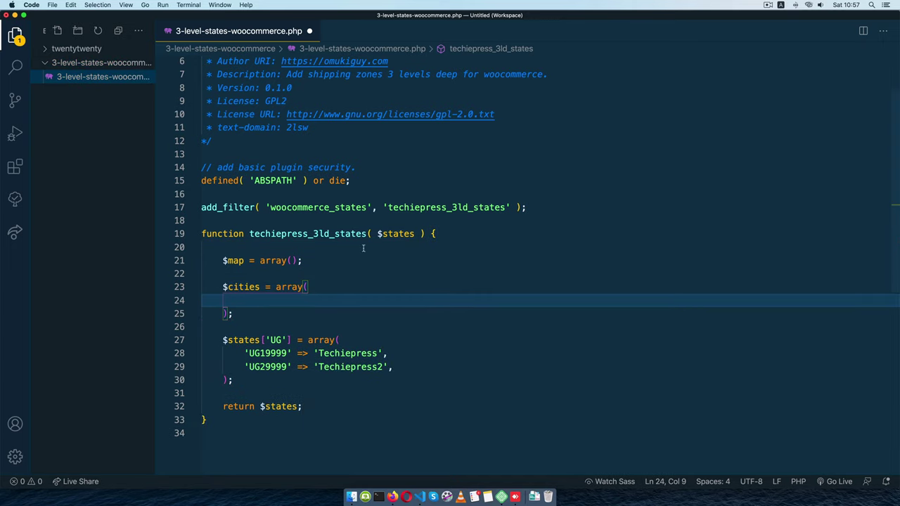
pyautogui.moveTo(244, 353); pyautogui.dragTo(412, 364)
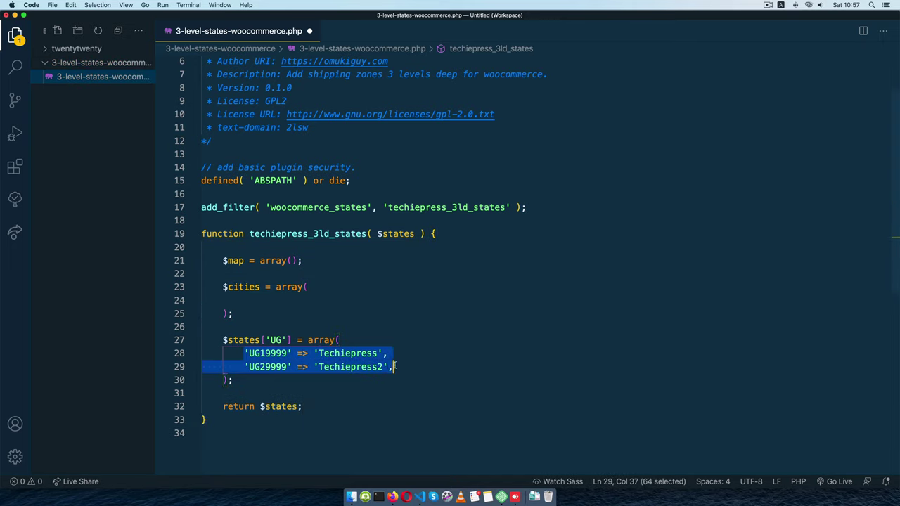
pyautogui.click(258, 302)
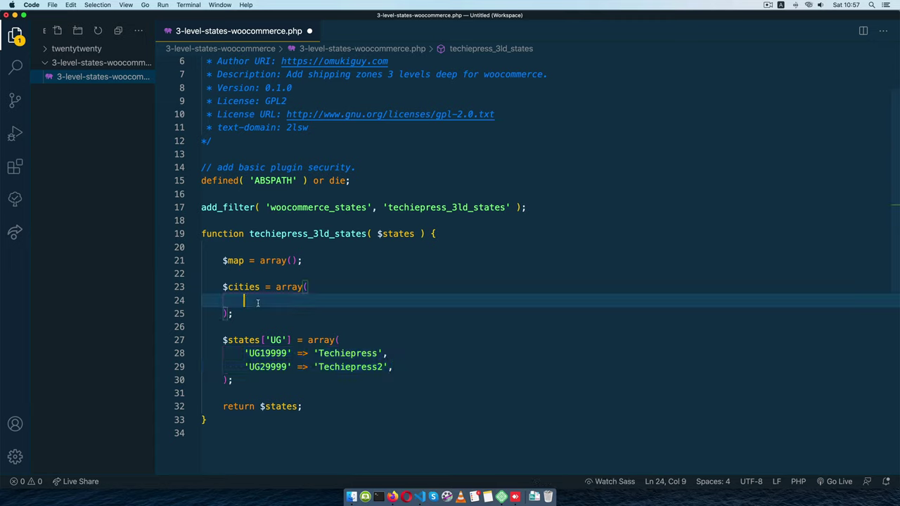
pyautogui.write("'UG19999' => 'Techiepress',         'UG29999' => 'Techiepress2',")
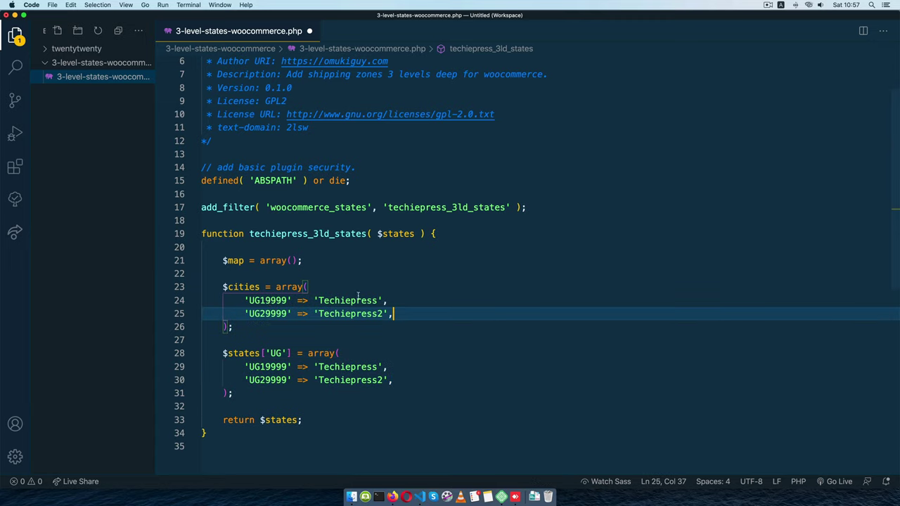
# Wrap UG19999's Techiepress value in a nested array() on its own line.
pyautogui.click(359, 300)
pyautogui.moveTo(313, 300); pyautogui.dragTo(377, 300)
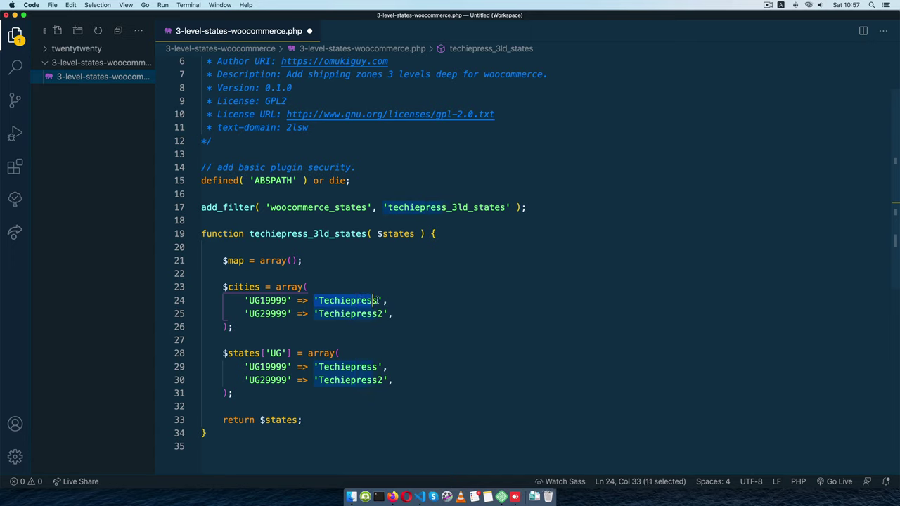
pyautogui.doubleClick(245, 300)
pyautogui.click(318, 300)
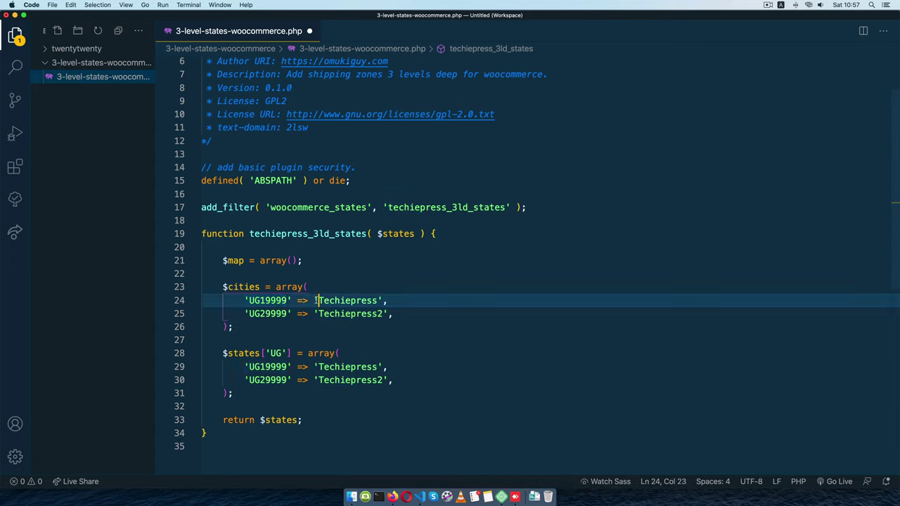
pyautogui.press('Left')
pyautogui.write('arr')
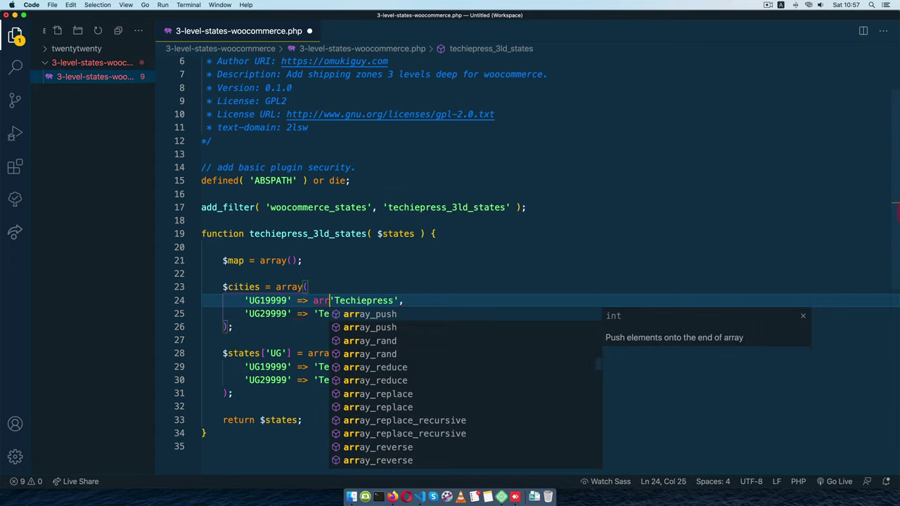
pyautogui.write('ay(')
pyautogui.press('Return')
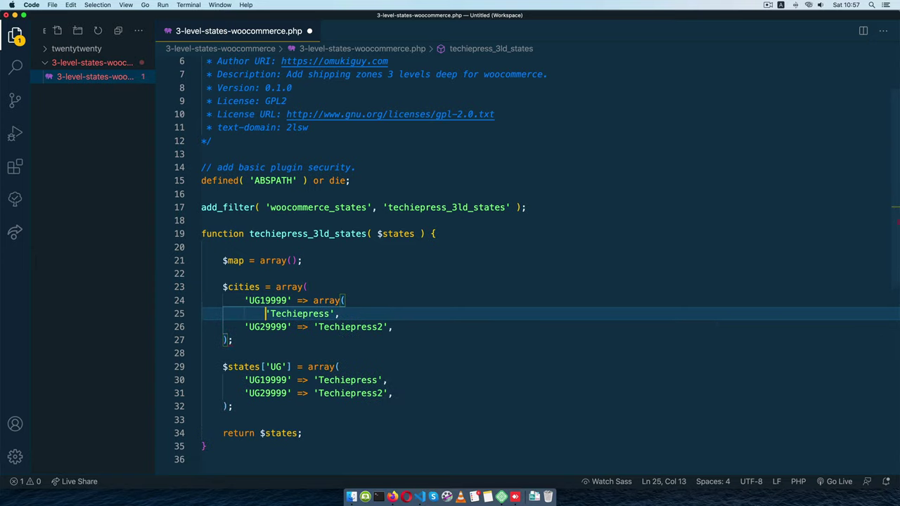
pyautogui.click(355, 308)
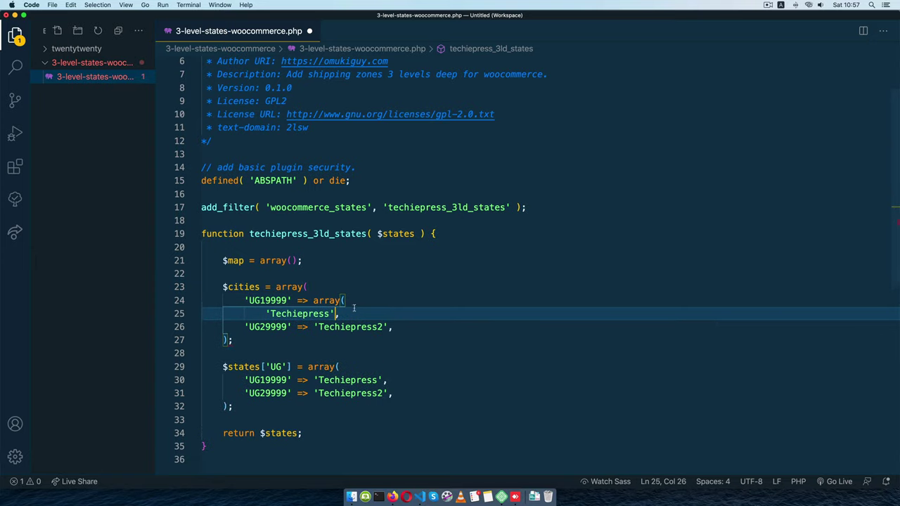
pyautogui.press('Left')
pyautogui.write(')')
pyautogui.press('Left')
pyautogui.press('Return')
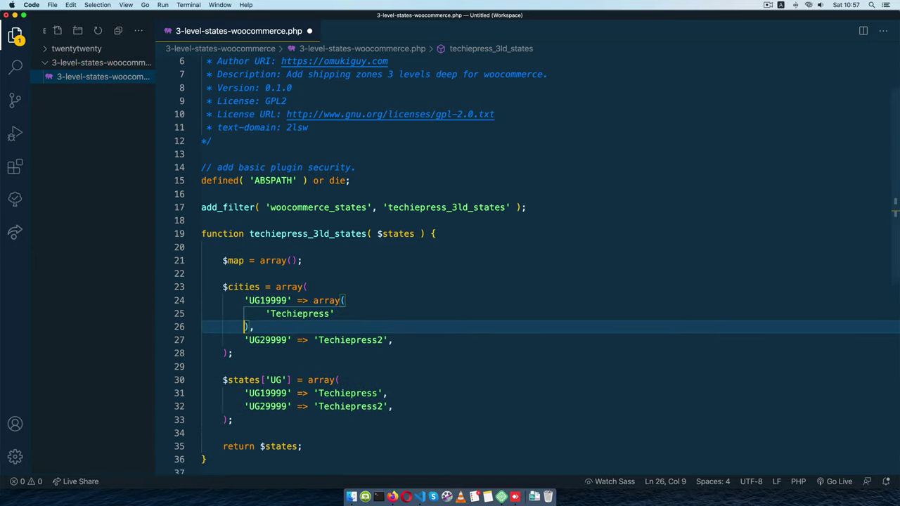
# Key the value as 'city' and add 'division' => 'Nakawa' beneath it.
pyautogui.press('Up')
pyautogui.press('Home')
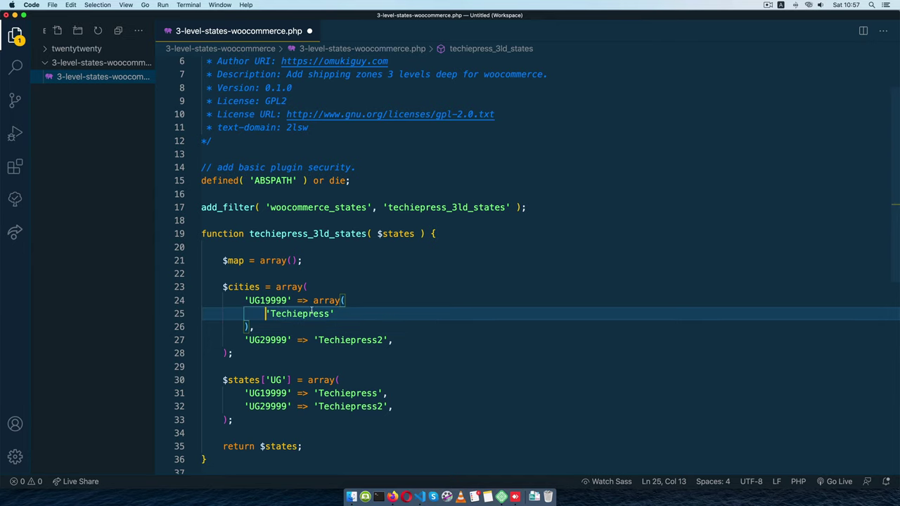
pyautogui.write("'c")
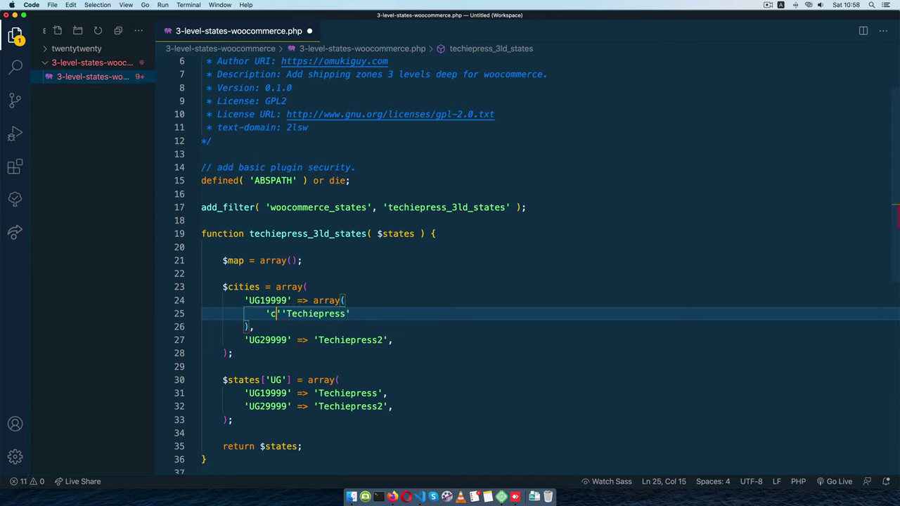
pyautogui.write("ity' ")
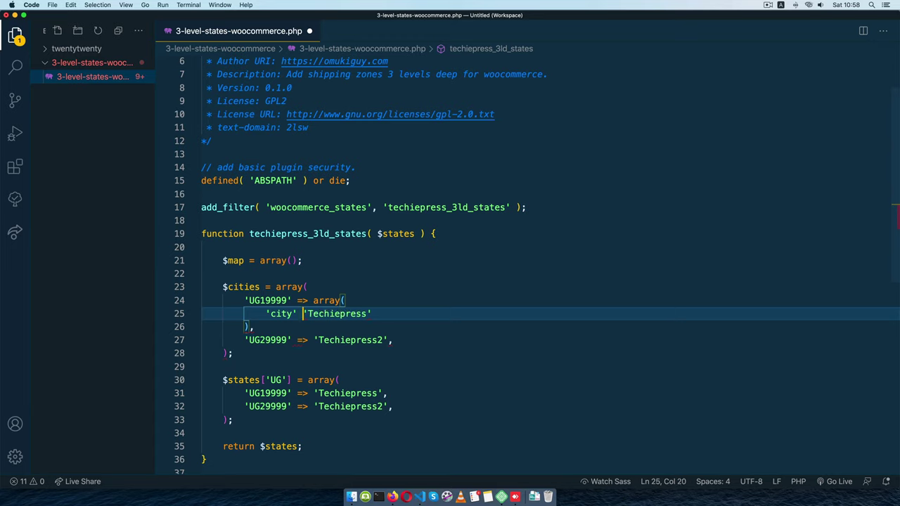
pyautogui.write('=>')
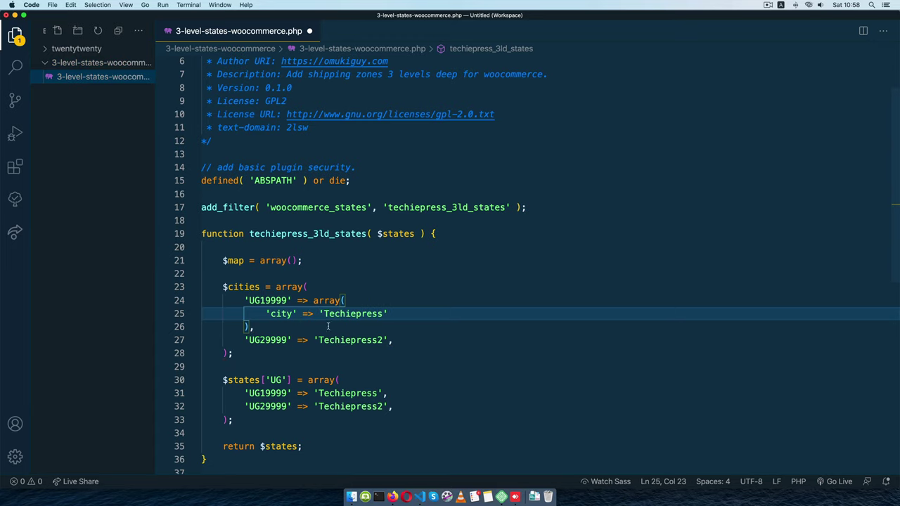
pyautogui.click(420, 311)
pyautogui.write(',')
pyautogui.press('Return')
pyautogui.write("'")
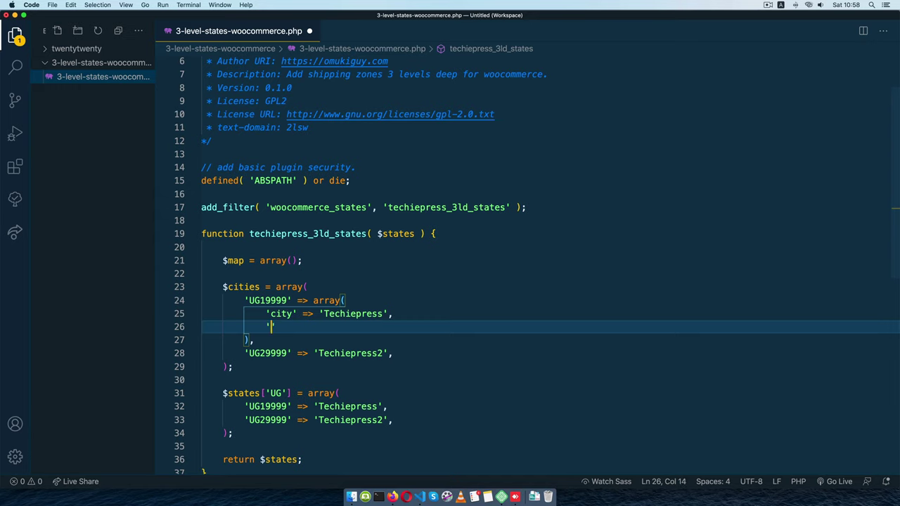
pyautogui.write('divis')
pyautogui.write("ion' =")
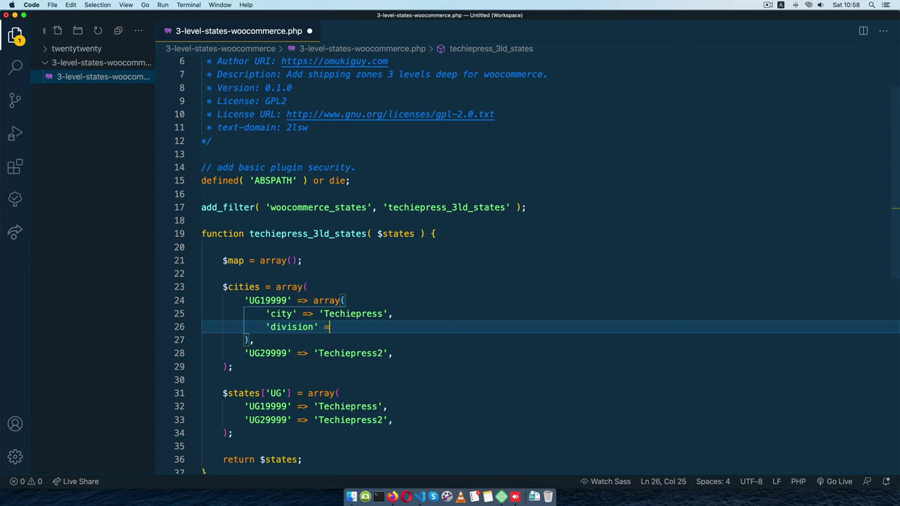
pyautogui.write("> '")
pyautogui.write('Nakwam')
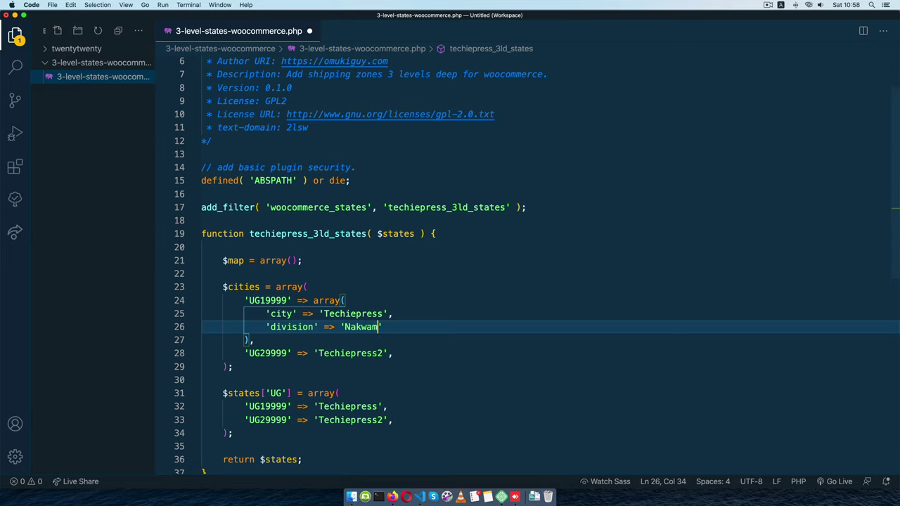
pyautogui.press('BackSpace')
pyautogui.press('BackSpace')
# Finish 'Nakawa' and rename both Techiepress city values to Kampala with multi-cursor.
pyautogui.write('awa')
pyautogui.doubleClick(384, 314)
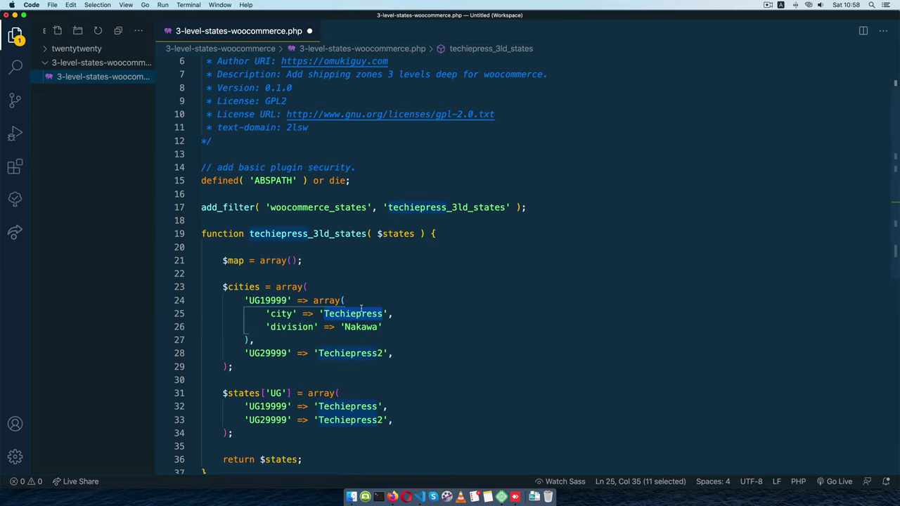
pyautogui.press('super+d')
pyautogui.write('Ka')
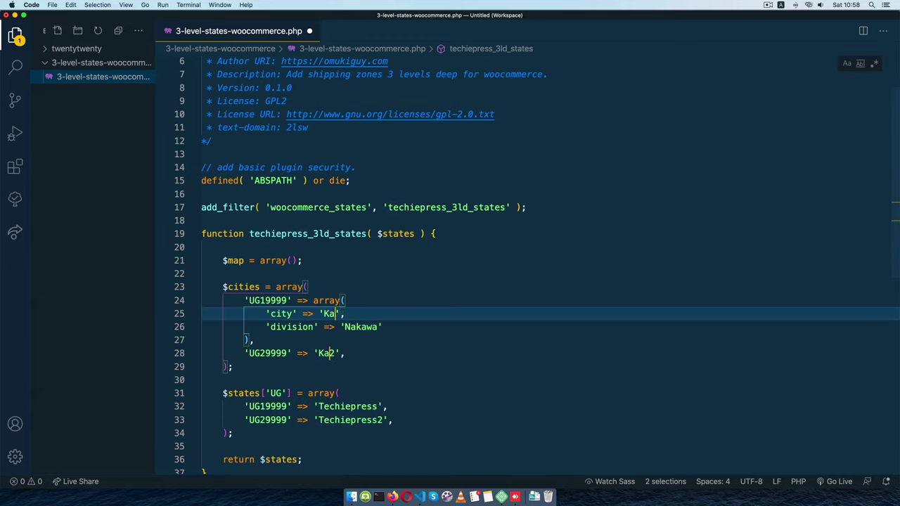
pyautogui.write('mpala')
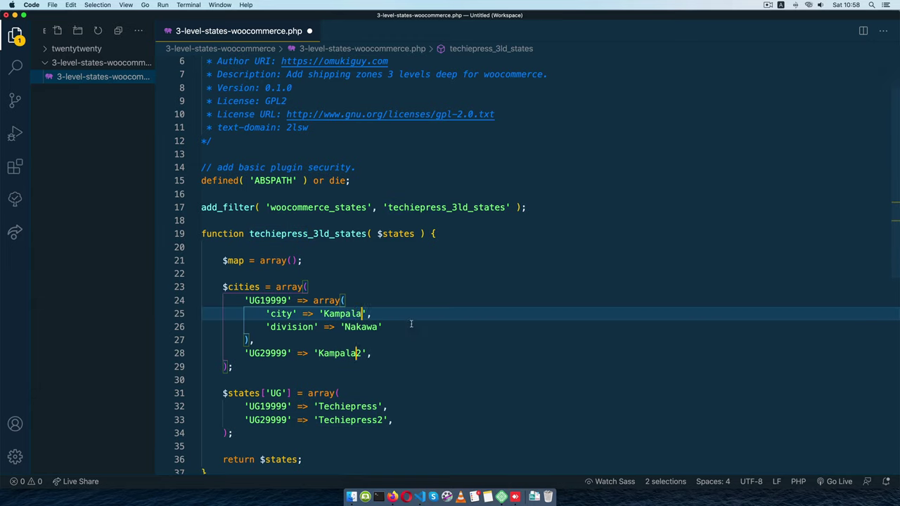
pyautogui.click(384, 326)
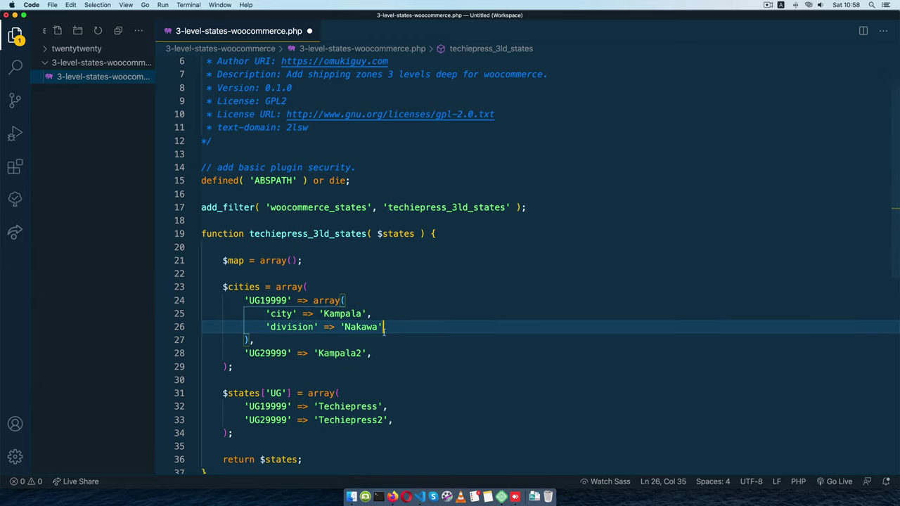
# Align the city arrow and copy the UG19999 nested block into UG29999's value.
pyautogui.click(346, 313)
pyautogui.click(307, 313)
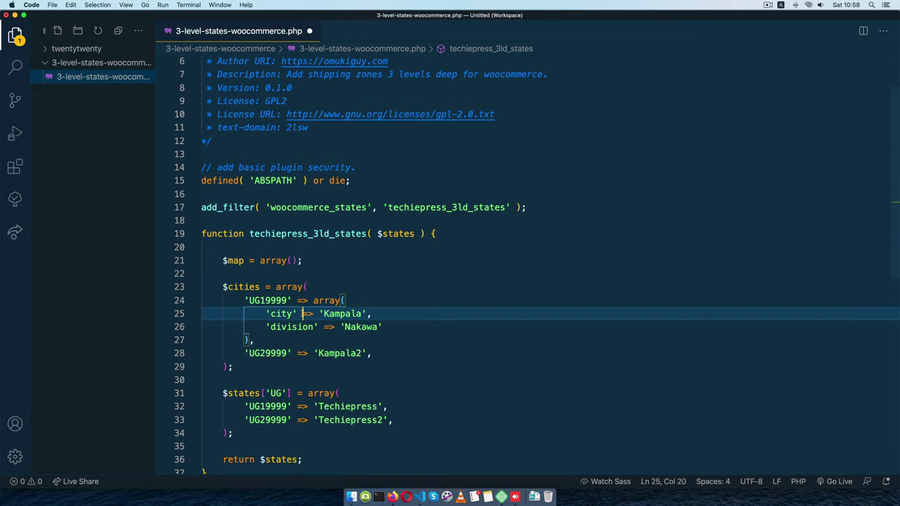
pyautogui.press('BackSpace')
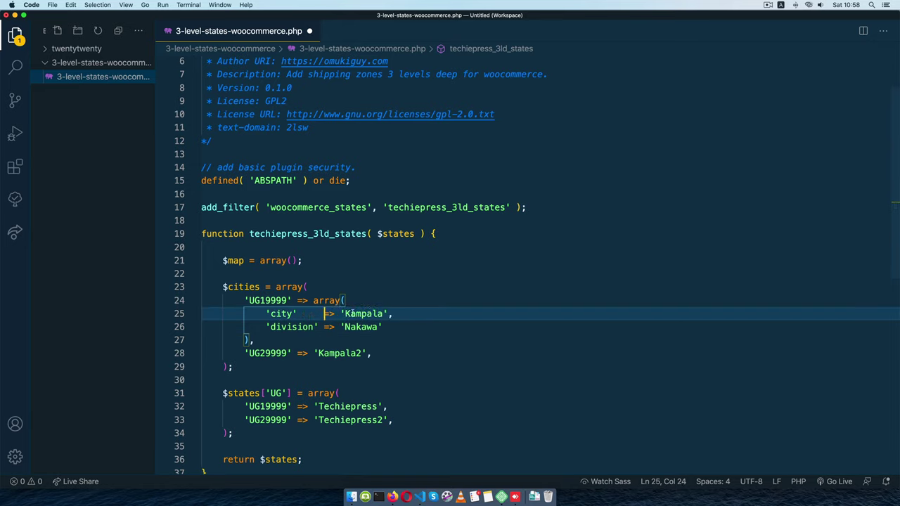
pyautogui.click(360, 327)
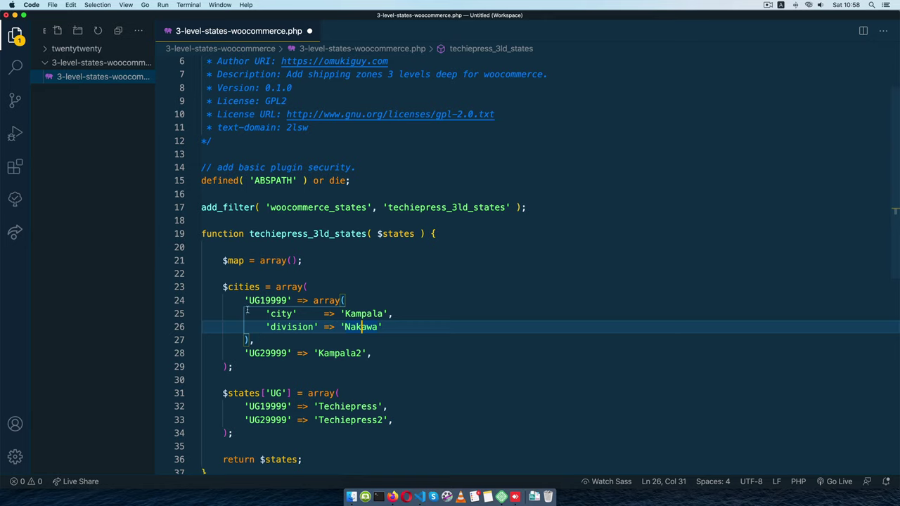
pyautogui.moveTo(313, 300)
pyautogui.mouseDown()
pyautogui.moveTo(283, 341)
pyautogui.moveTo(371, 353)
pyautogui.mouseUp()
pyautogui.press('super+c')
pyautogui.press('super+v')
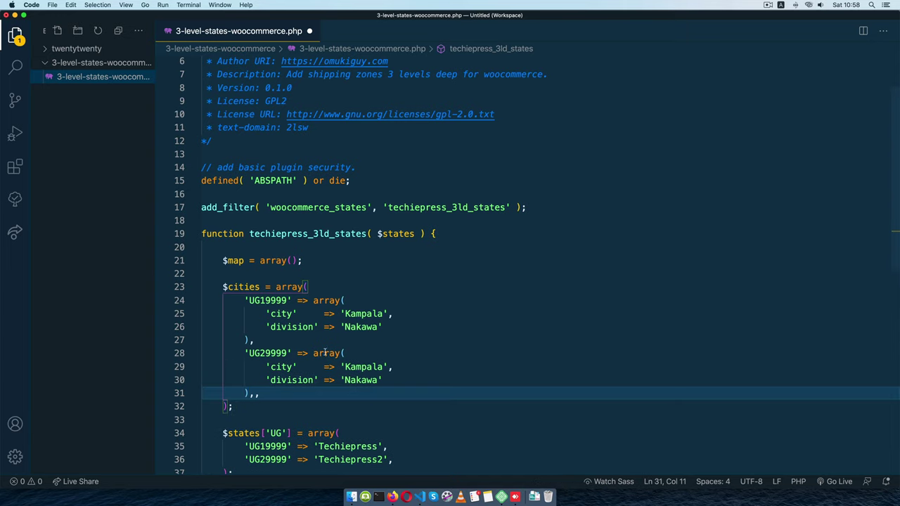
# Change the UG29999 division to Makindye and save the file.
pyautogui.click(271, 300)
pyautogui.click(272, 354)
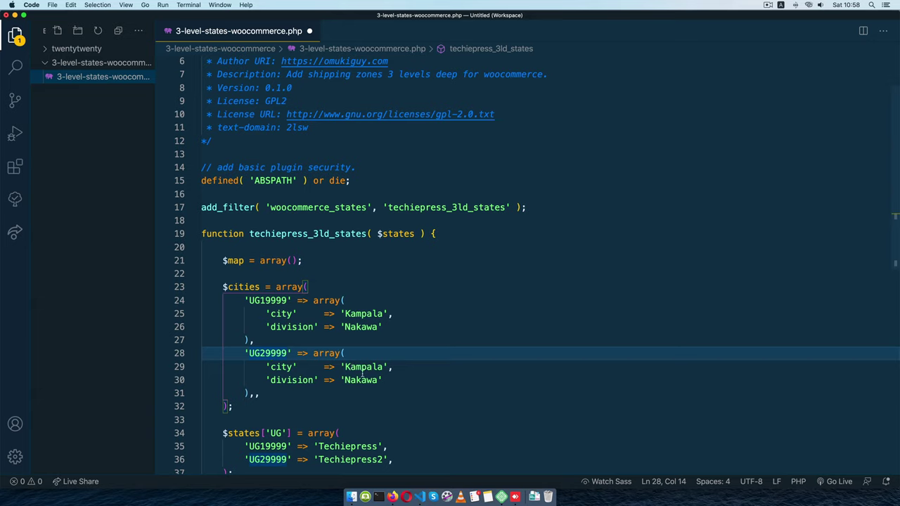
pyautogui.doubleClick(359, 379)
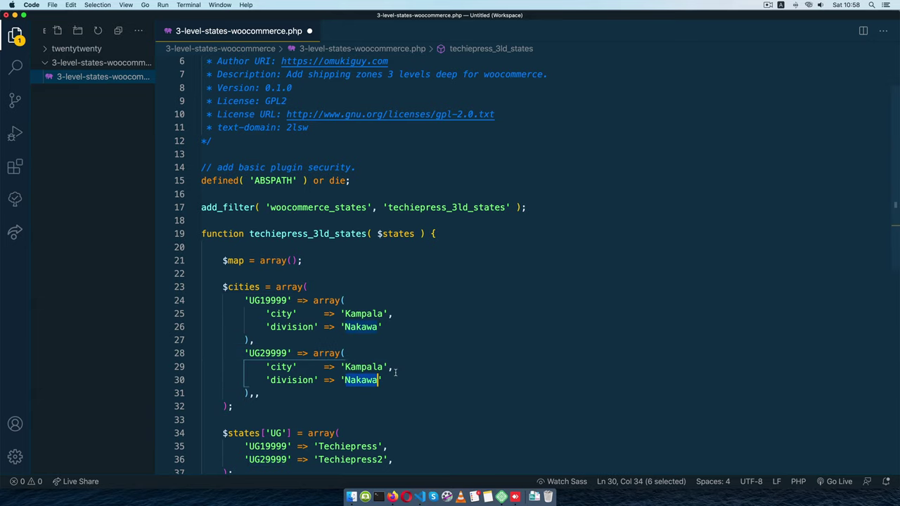
pyautogui.write('Makind')
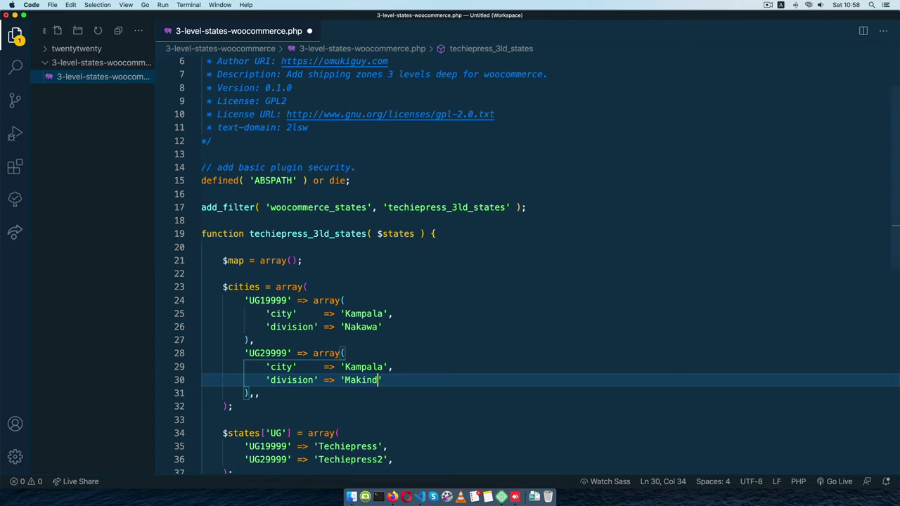
pyautogui.write('ye')
pyautogui.hotkey('ctrl', 's')
# Add the missing trailing comma after the Nakawa division line.
pyautogui.click(473, 345)
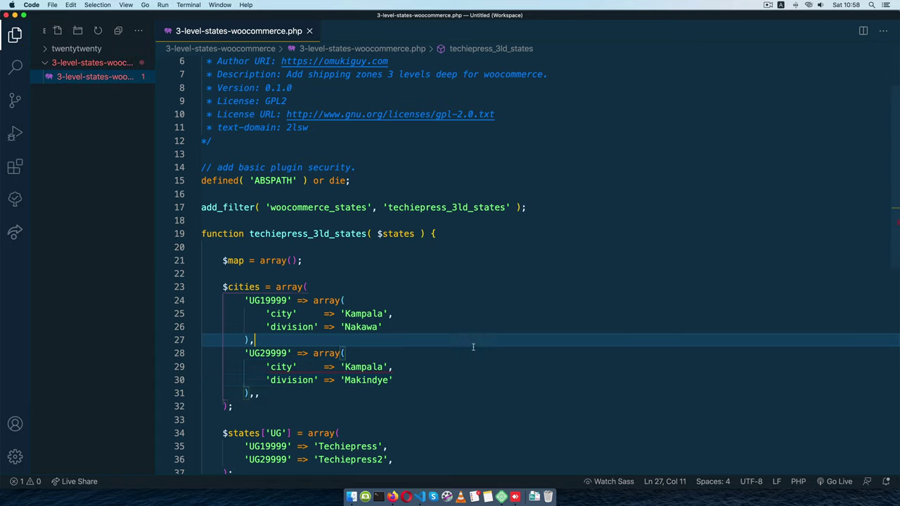
pyautogui.click(321, 368)
pyautogui.click(405, 369)
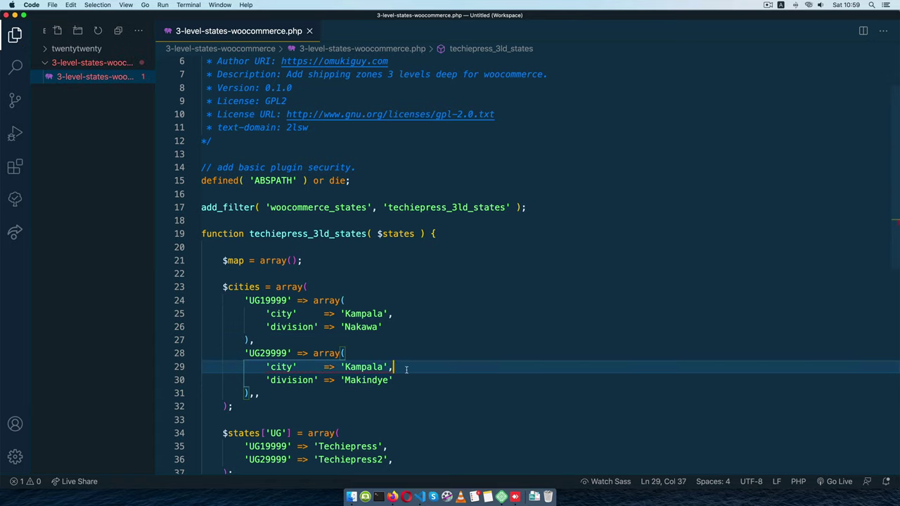
pyautogui.click(384, 326)
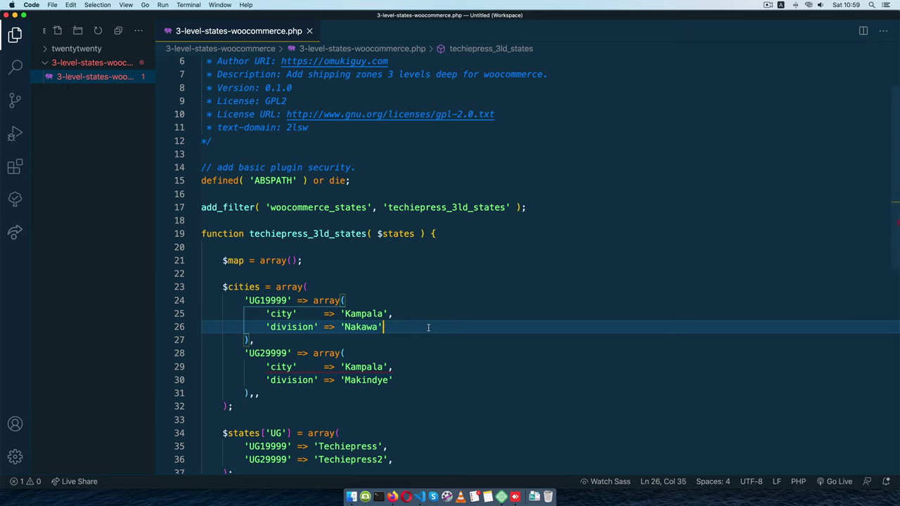
pyautogui.write(',')
pyautogui.press('Down')
pyautogui.press('Down')
pyautogui.press('Down')
pyautogui.scroll(-2, 316, 316)
# Remove the doubled comma and write foreach ( $cities as $city => $cityValue ) below the array.
pyautogui.press('BackSpace')
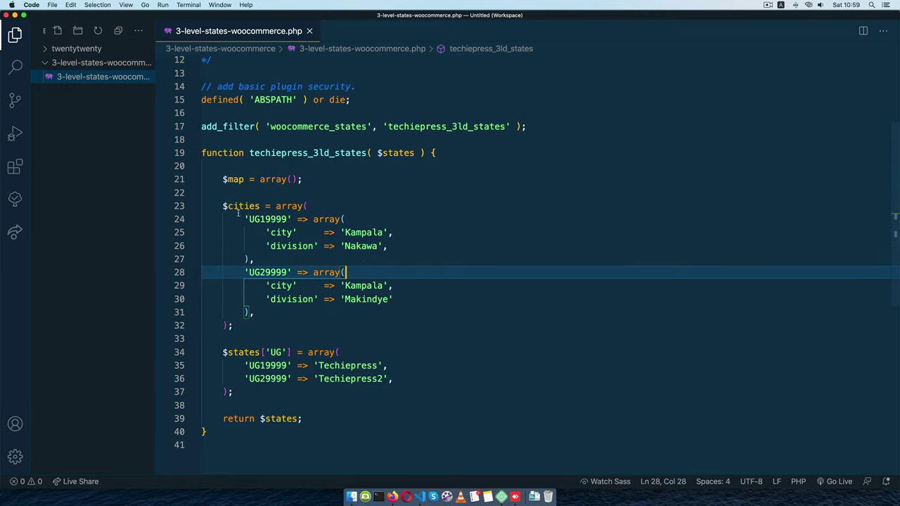
pyautogui.moveTo(243, 219); pyautogui.dragTo(262, 256)
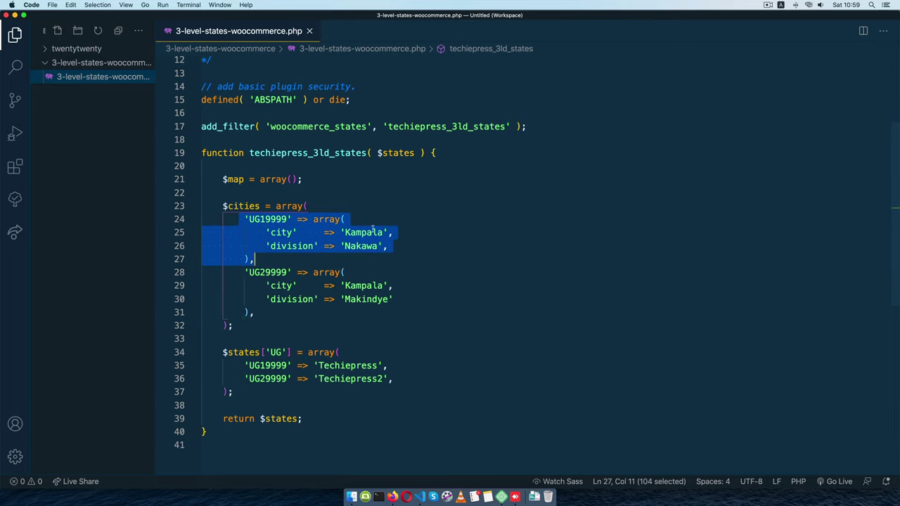
pyautogui.click(281, 326)
pyautogui.press('Return')
pyautogui.press('Return')
pyautogui.write('fo')
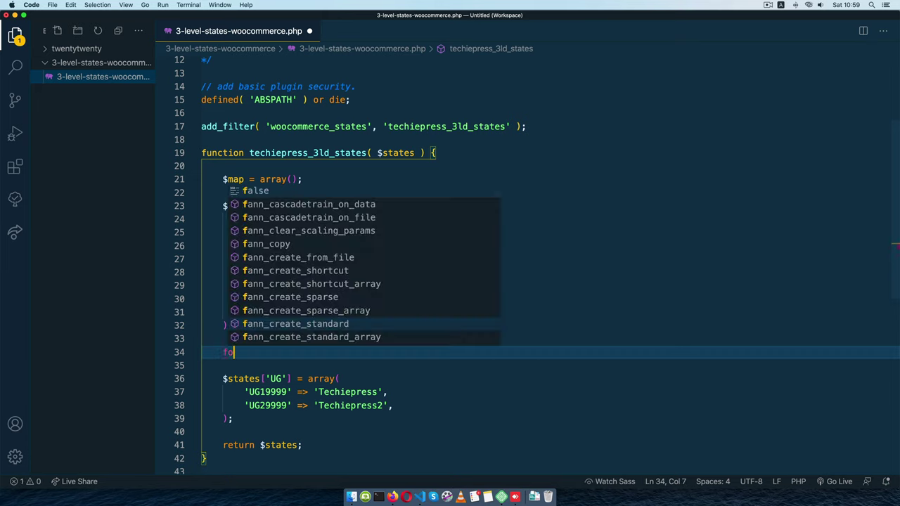
pyautogui.write('rea')
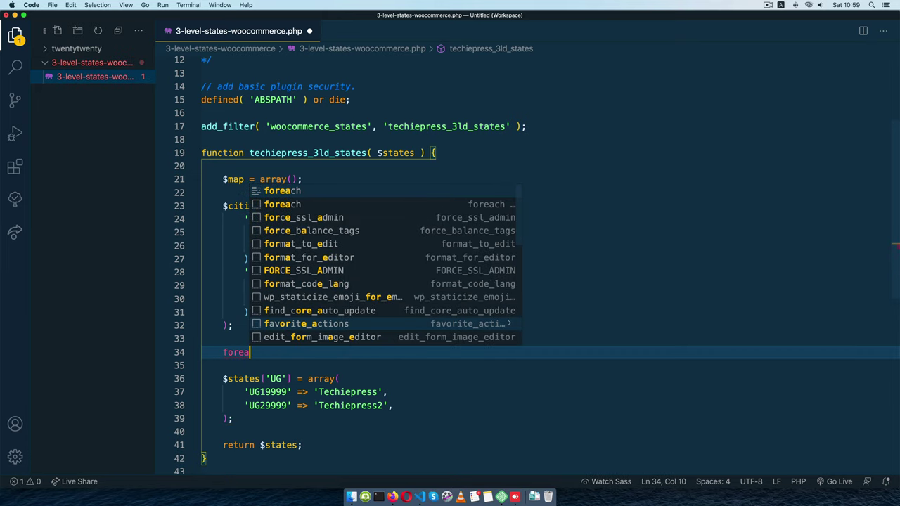
pyautogui.write('ch ( ')
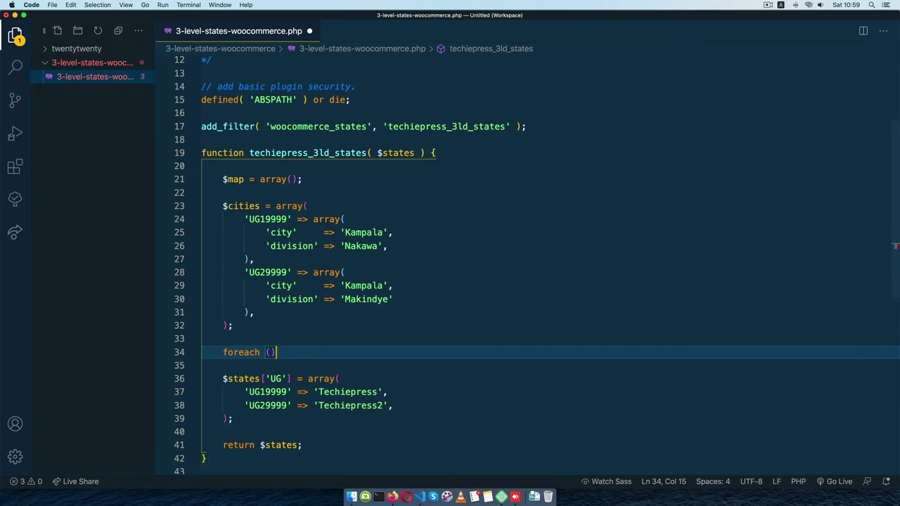
pyautogui.write('$cities ')
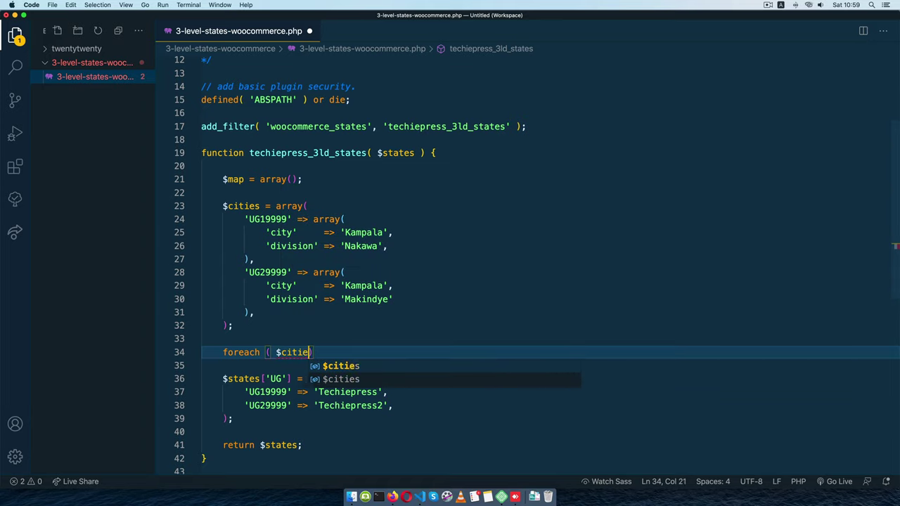
pyautogui.write('as')
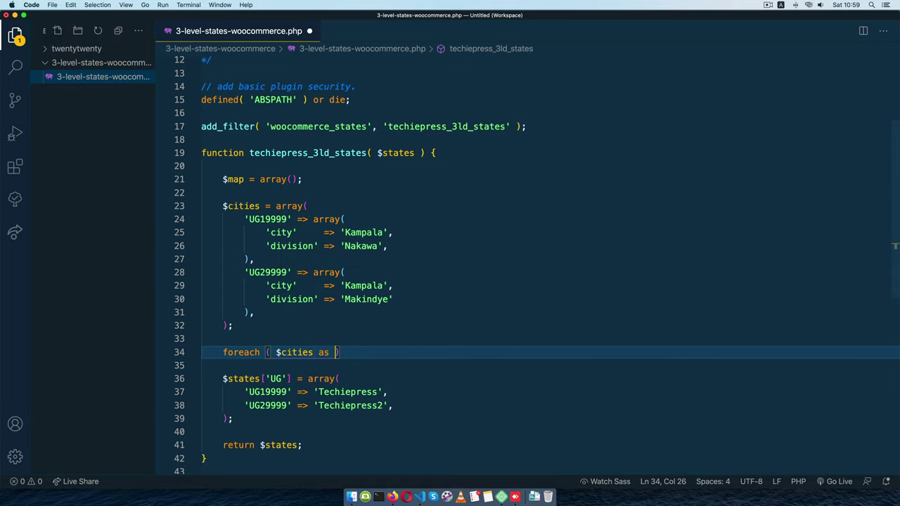
pyautogui.write(' $city ')
pyautogui.write('=')
pyautogui.write('> $')
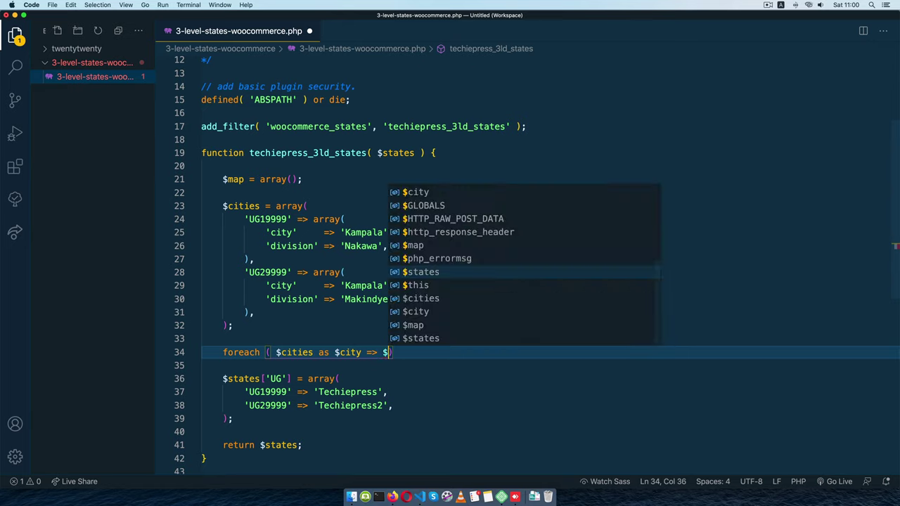
pyautogui.write('city')
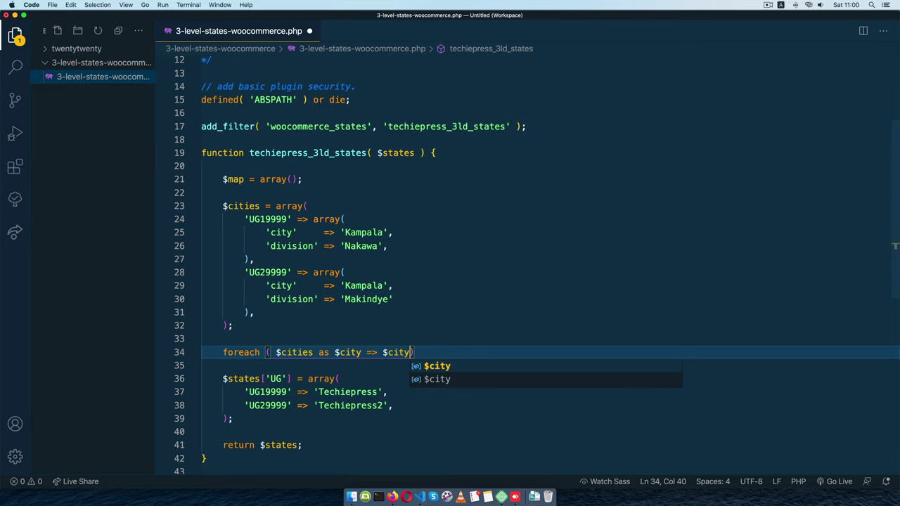
pyautogui.write('Value')
pyautogui.click(355, 351)
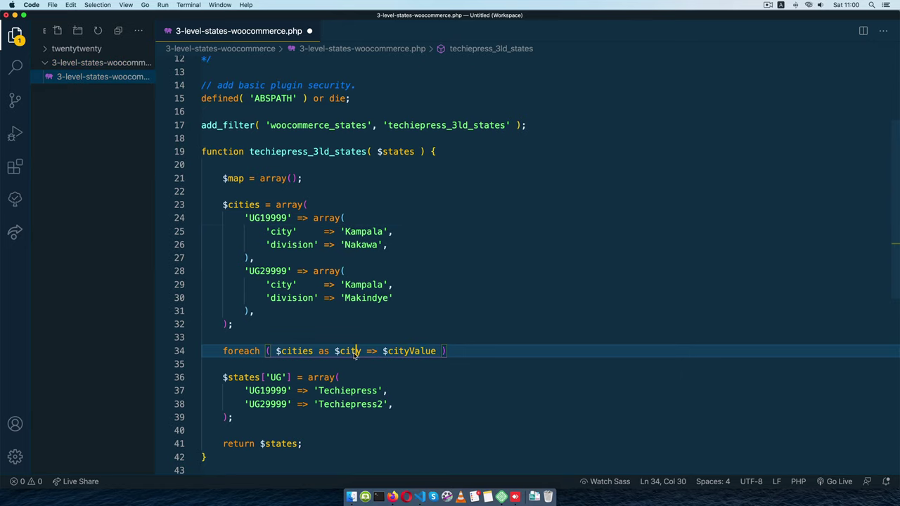
# Add the loop's braces with an empty body line ready for code.
pyautogui.moveTo(245, 270)
pyautogui.mouseDown()
pyautogui.moveTo(291, 273)
pyautogui.moveTo(317, 311)
pyautogui.mouseUp()
pyautogui.click(534, 300)
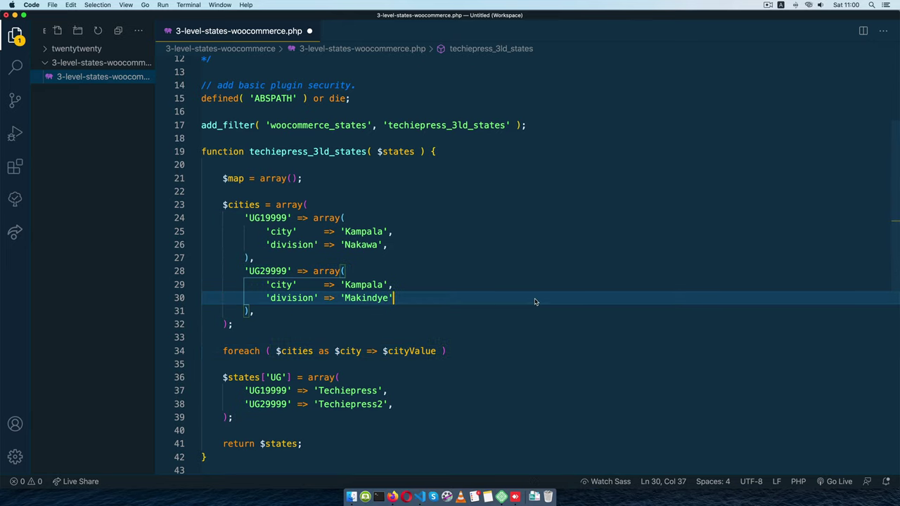
pyautogui.click(458, 351)
pyautogui.write('{}')
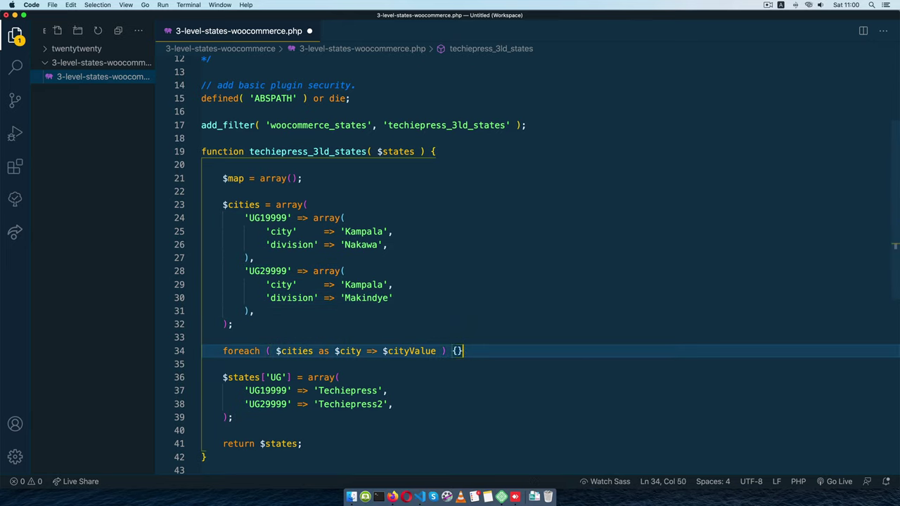
pyautogui.press('Return')
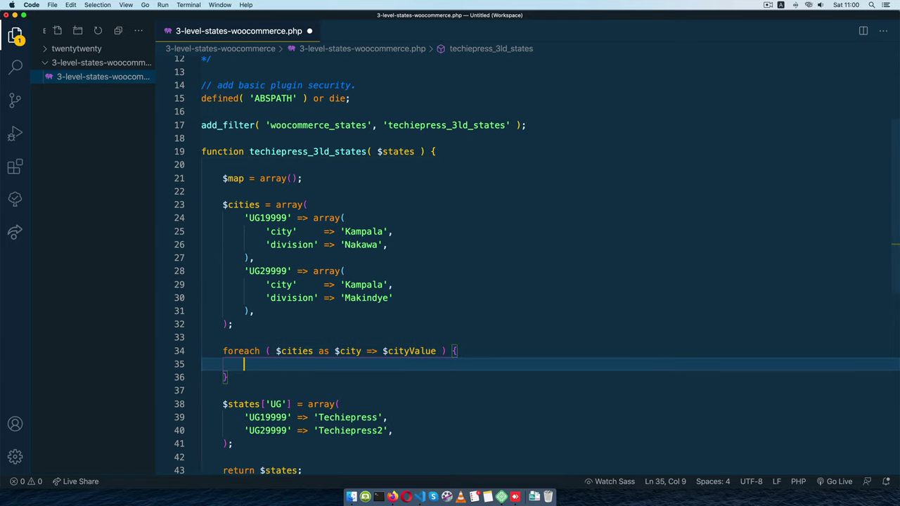
pyautogui.click(227, 177)
pyautogui.doubleClick(231, 178)
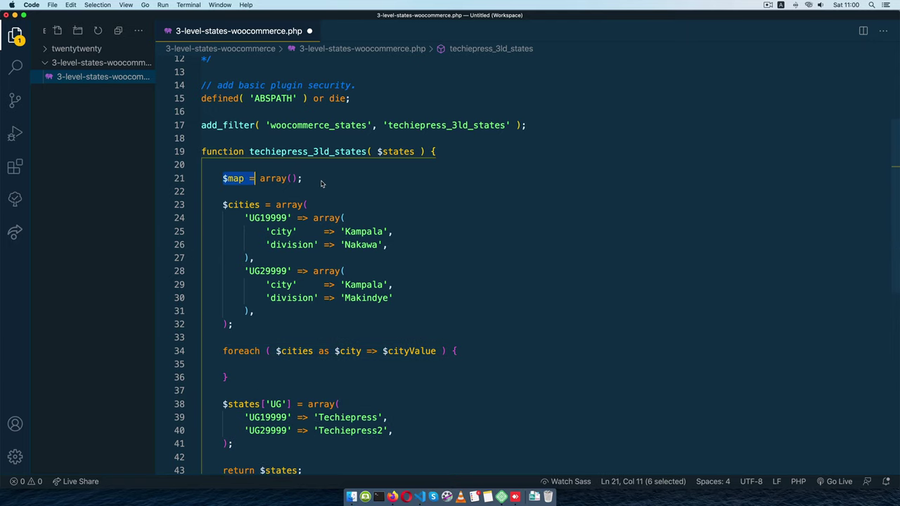
pyautogui.press('End')
pyautogui.scroll(-3, 317, 183)
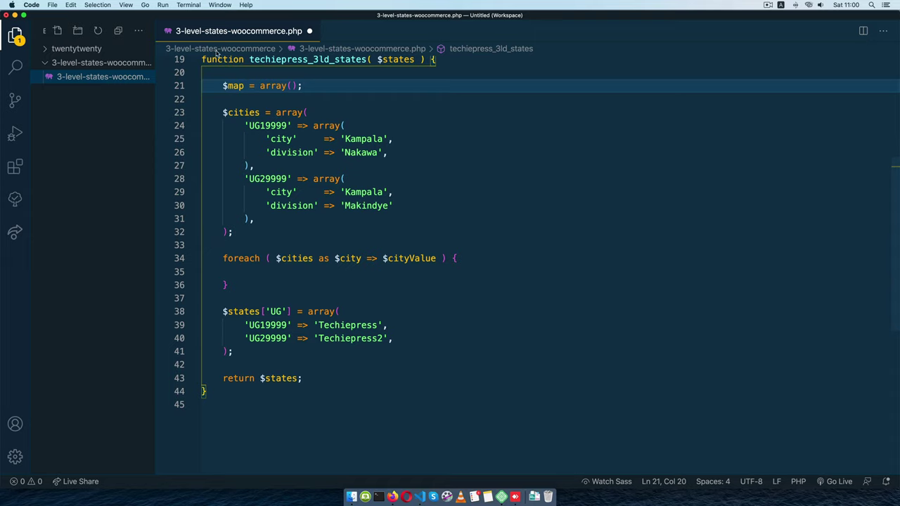
pyautogui.moveTo(243, 125); pyautogui.dragTo(377, 218)
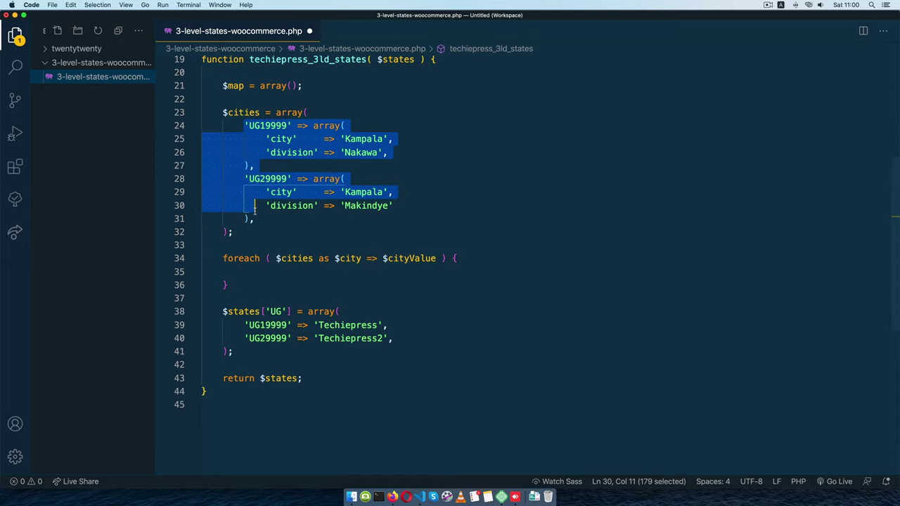
pyautogui.click(261, 271)
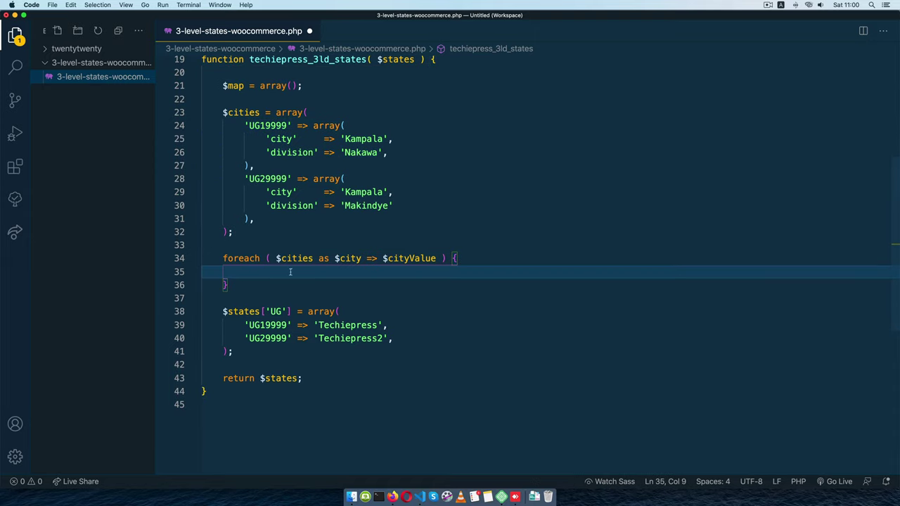
# Start the loop body with $map[$city] = $cityValue.
pyautogui.write('$ma')
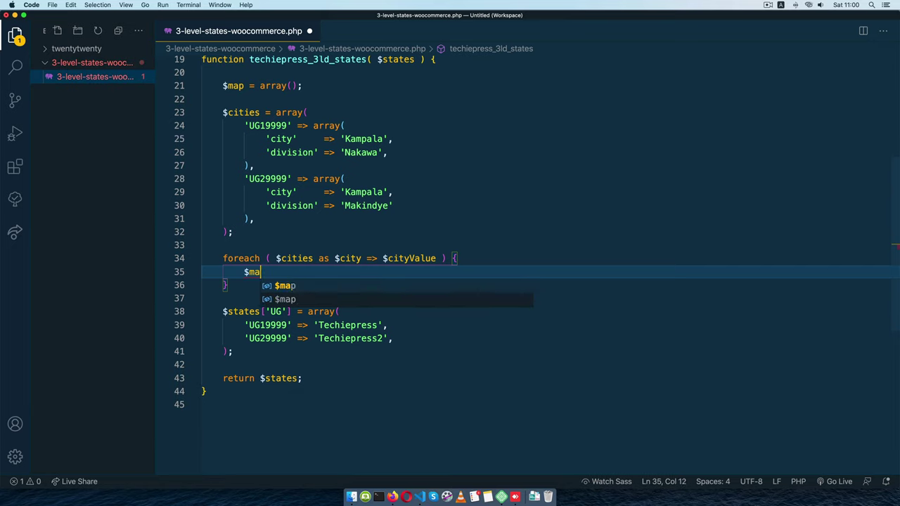
pyautogui.write('p[]')
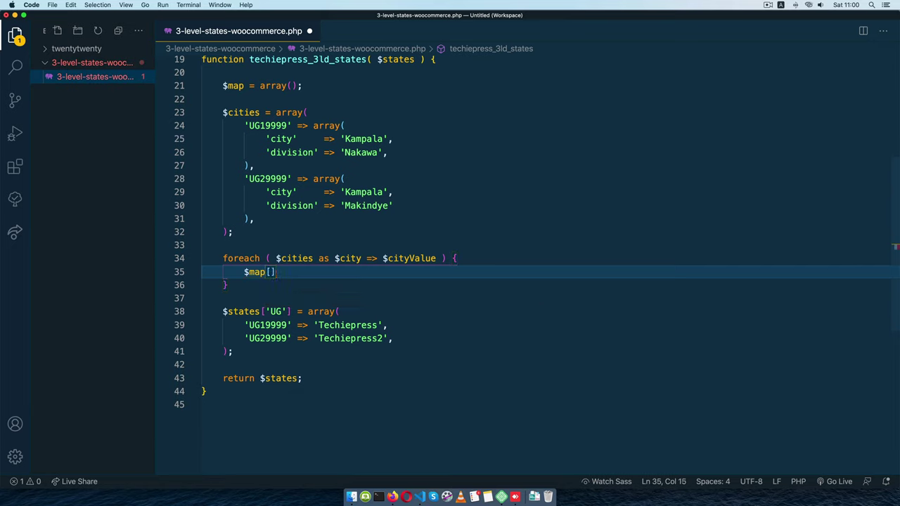
pyautogui.press('Left')
pyautogui.doubleClick(348, 258)
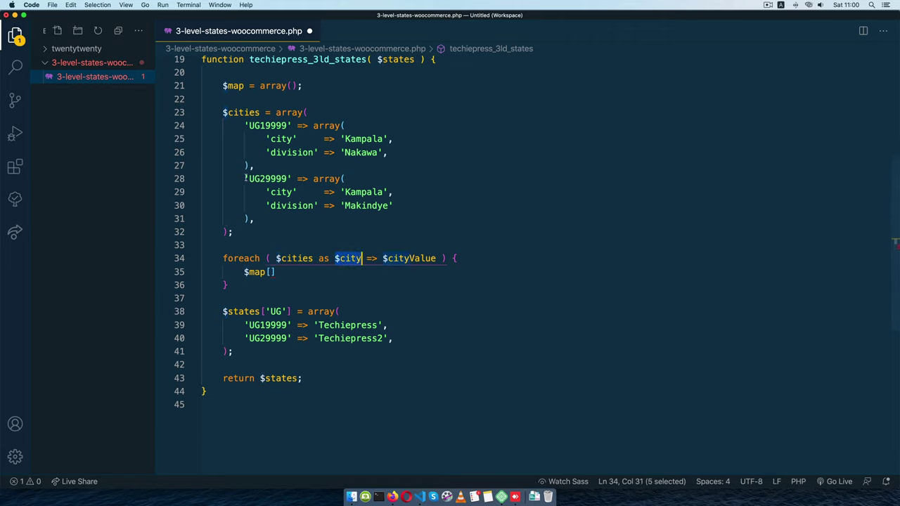
pyautogui.moveTo(246, 178); pyautogui.dragTo(292, 179)
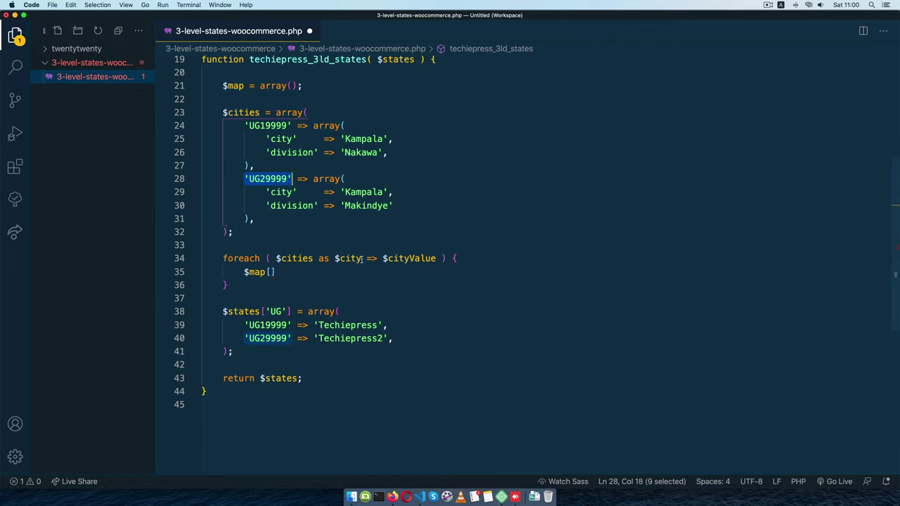
pyautogui.moveTo(362, 259); pyautogui.dragTo(334, 258)
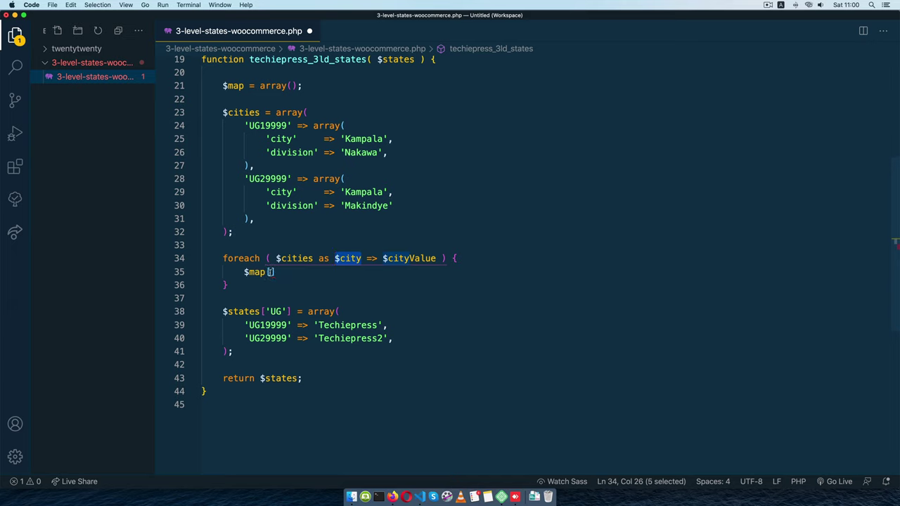
pyautogui.click(270, 272)
pyautogui.write('$city]')
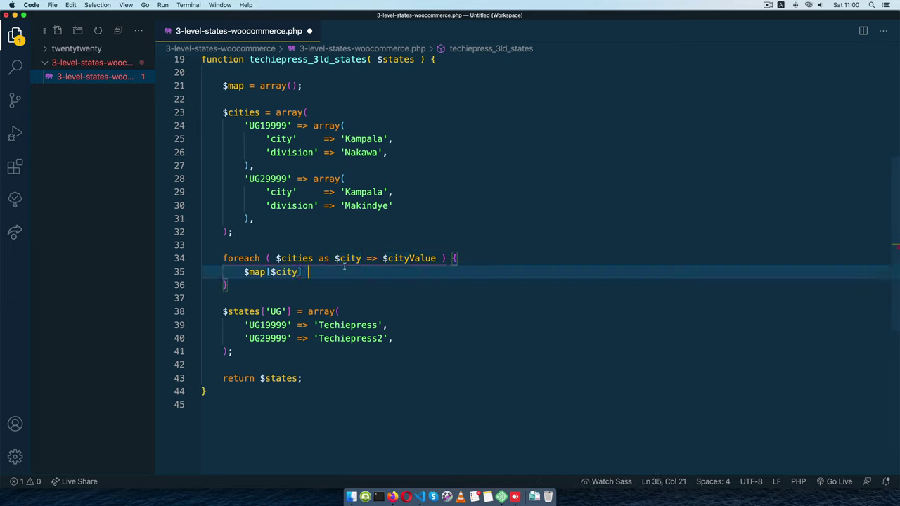
pyautogui.write(' =')
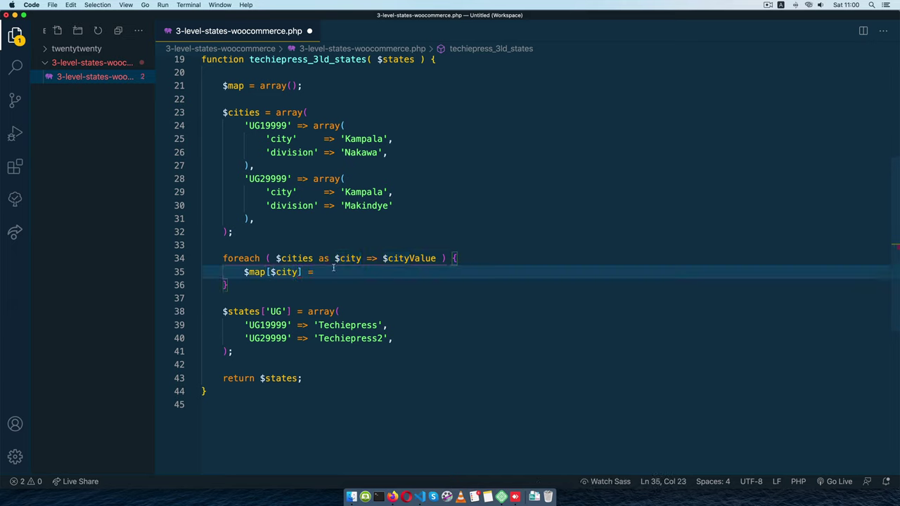
pyautogui.moveTo(384, 258); pyautogui.dragTo(437, 258)
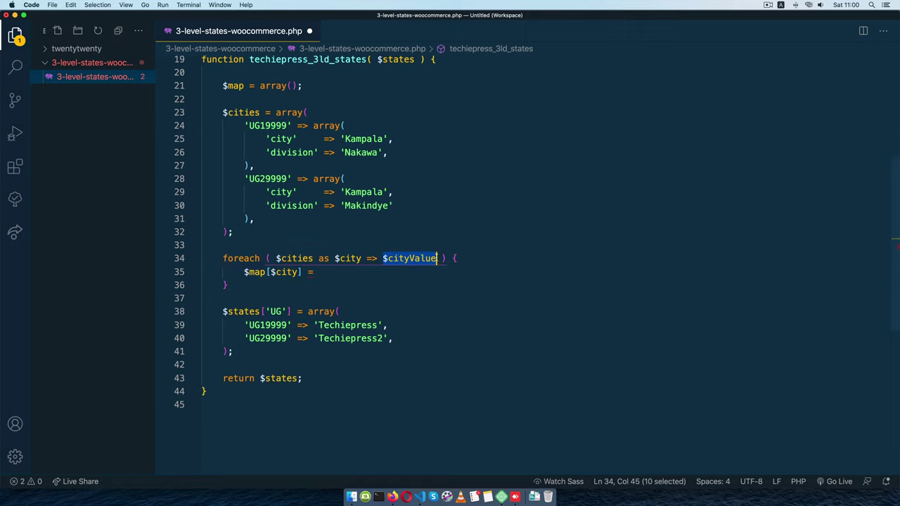
pyautogui.click(343, 272)
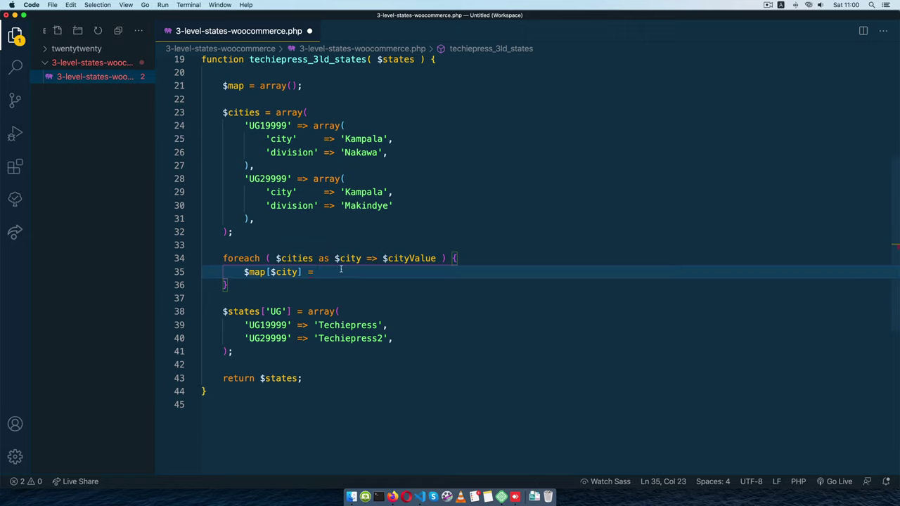
pyautogui.write('$cityValue')
# Complete it as $cityValue['city'] and paste a second copy of that lookup.
pyautogui.moveTo(266, 138); pyautogui.dragTo(298, 138)
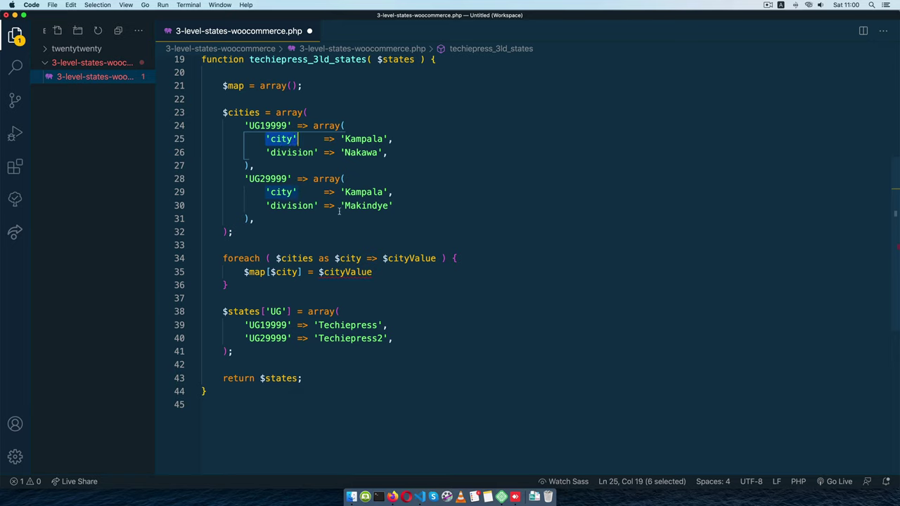
pyautogui.click(376, 272)
pyautogui.write('[')
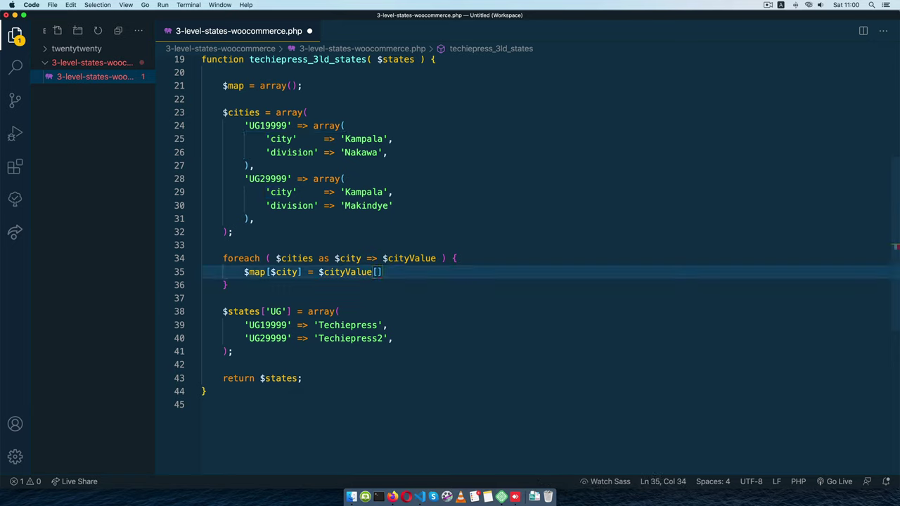
pyautogui.write("'city'")
pyautogui.moveTo(415, 271); pyautogui.dragTo(318, 272)
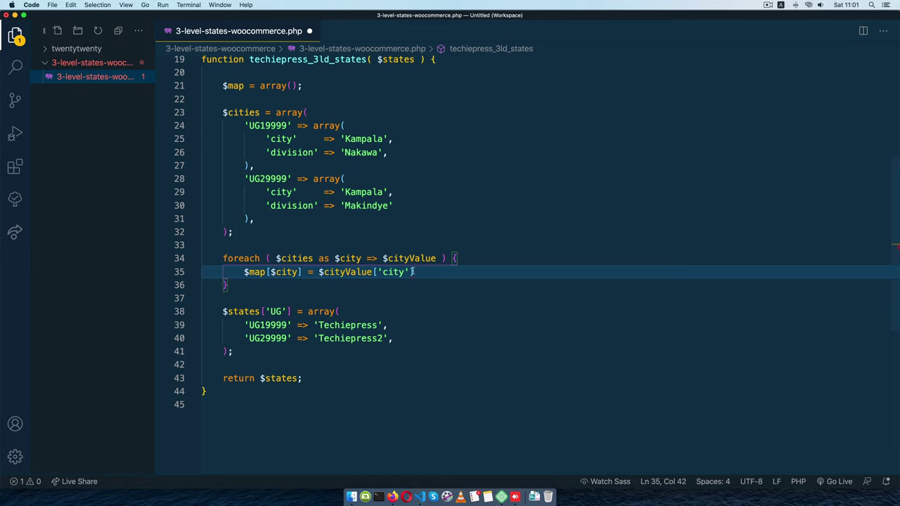
pyautogui.hotkey('ctrl', 'c')
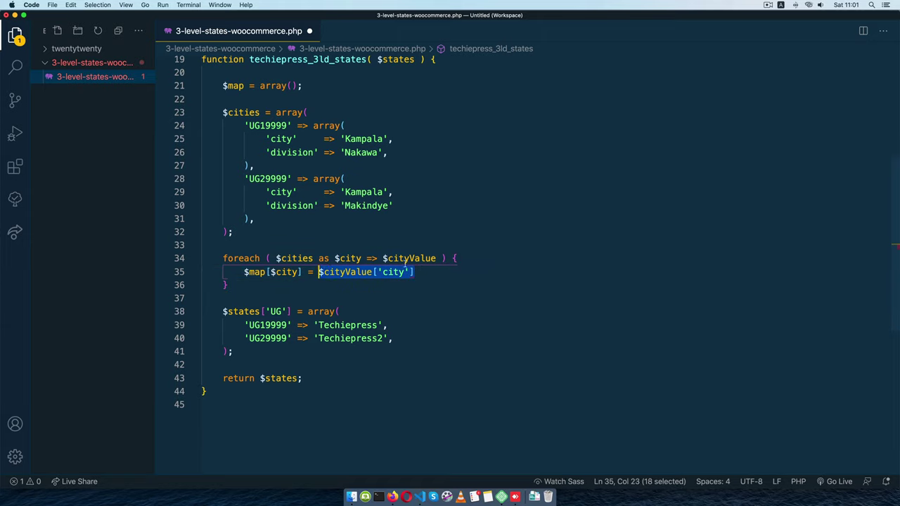
pyautogui.press('Right')
pyautogui.hotkey('ctrl', 'v')
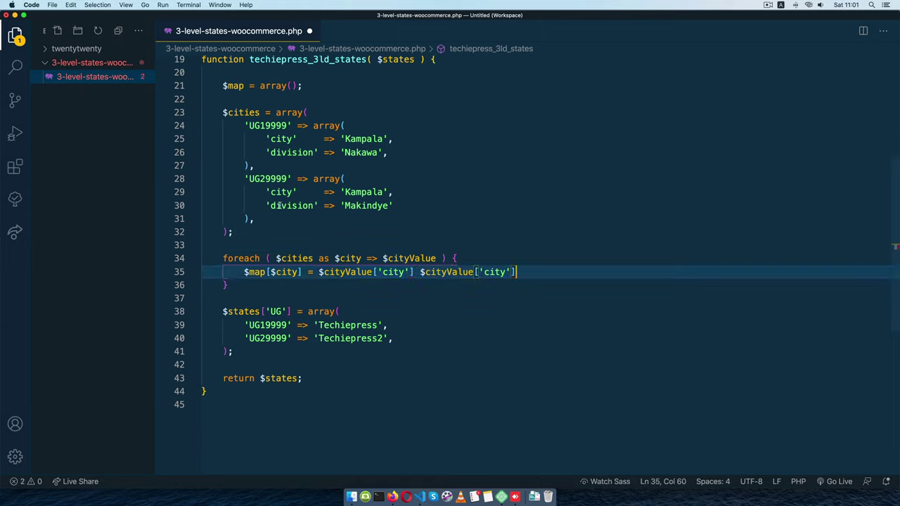
# Make the second lookup 'division', join both with . ', ' . and a semicolon, and save.
pyautogui.doubleClick(281, 205)
pyautogui.hotkey('ctrl', 'c')
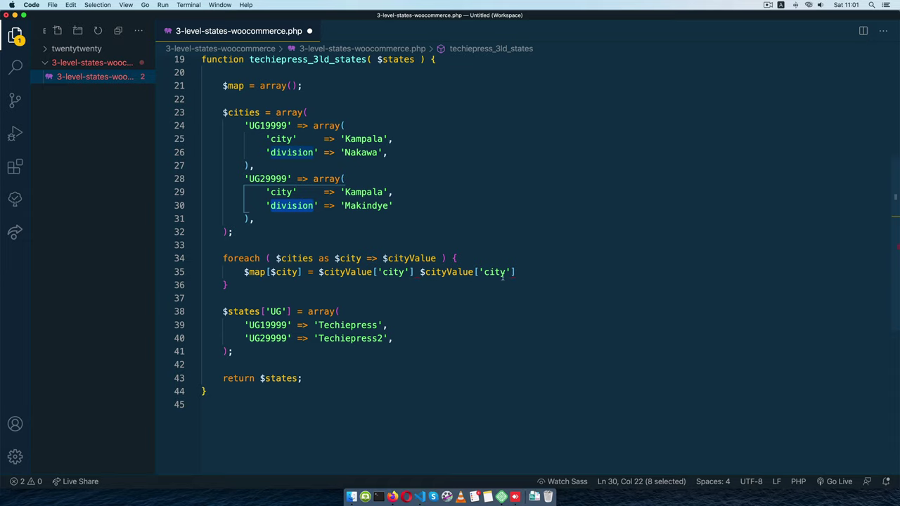
pyautogui.doubleClick(500, 271)
pyautogui.hotkey('ctrl', 'v')
pyautogui.click(544, 271)
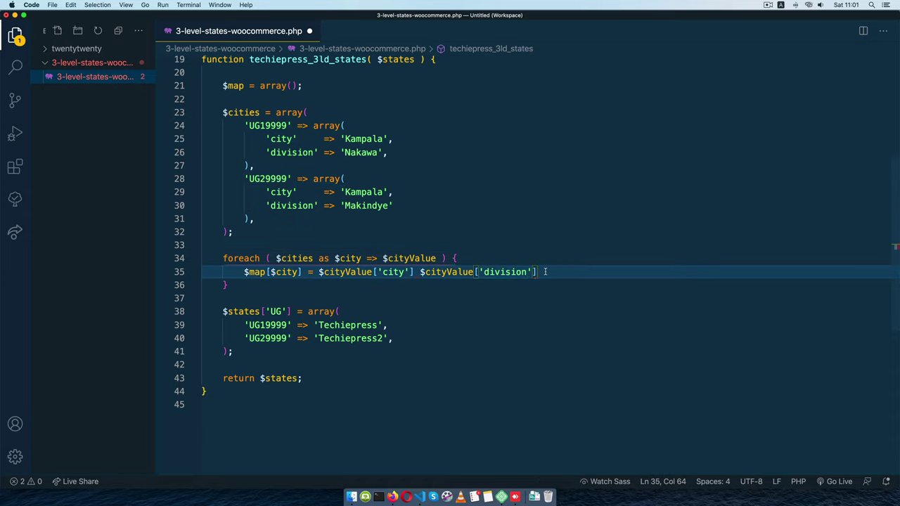
pyautogui.write(';')
pyautogui.click(420, 271)
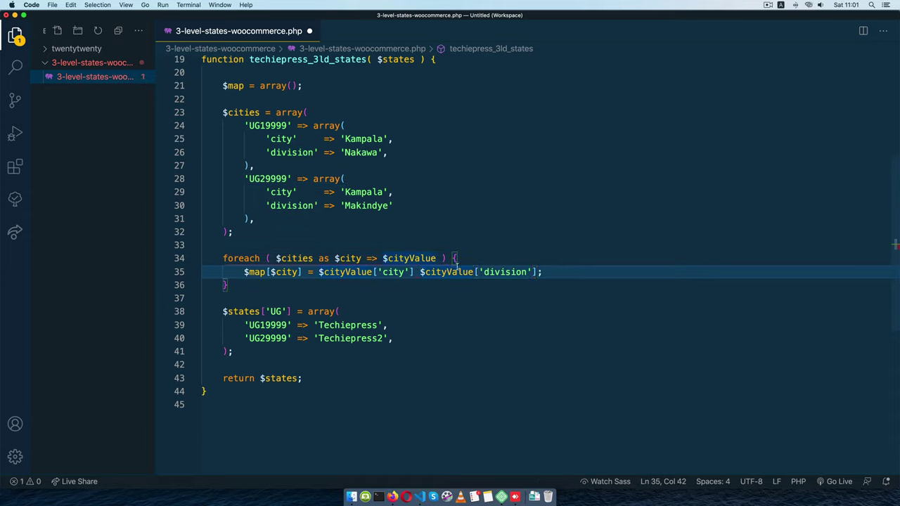
pyautogui.write('. .')
pyautogui.press('Left')
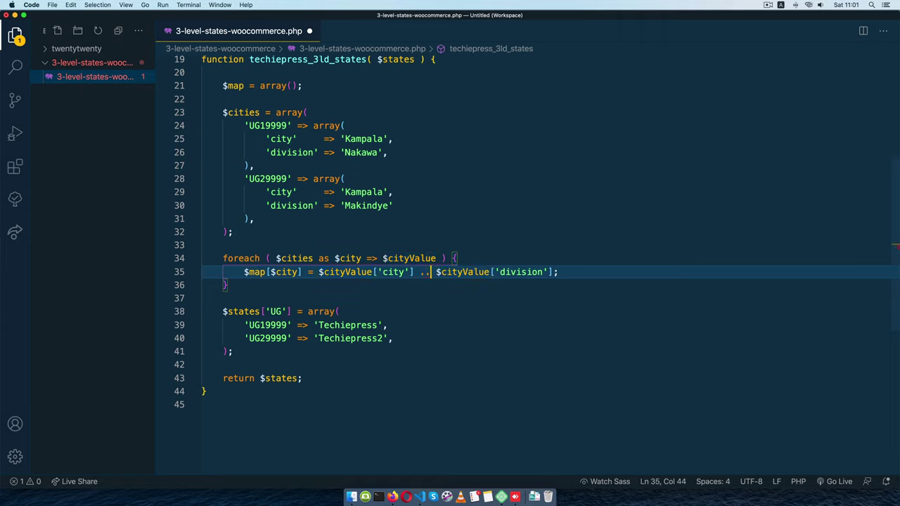
pyautogui.press('Left')
pyautogui.write("'")
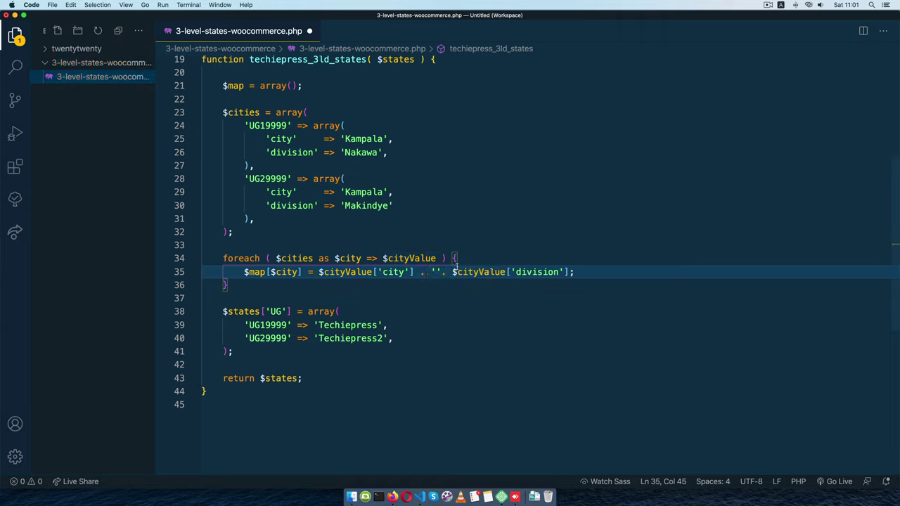
pyautogui.write(',')
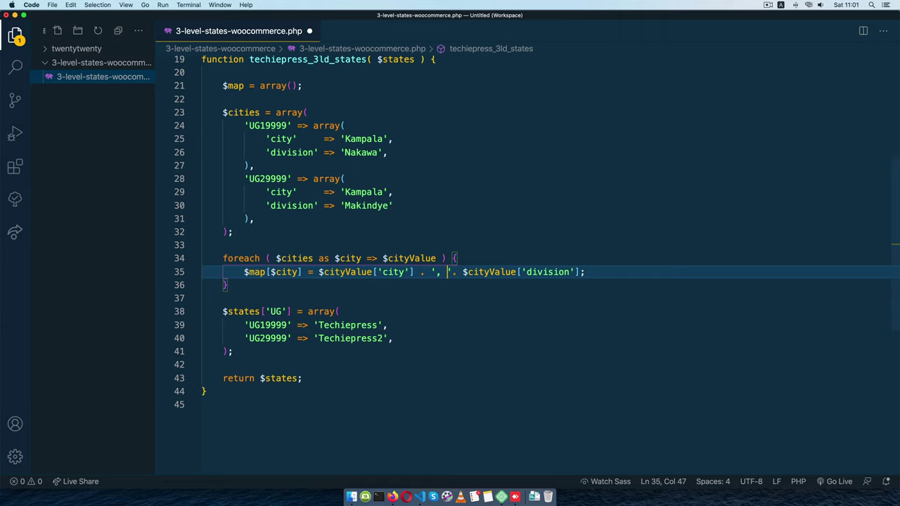
pyautogui.press('super+s')
pyautogui.moveTo(244, 272); pyautogui.dragTo(293, 271)
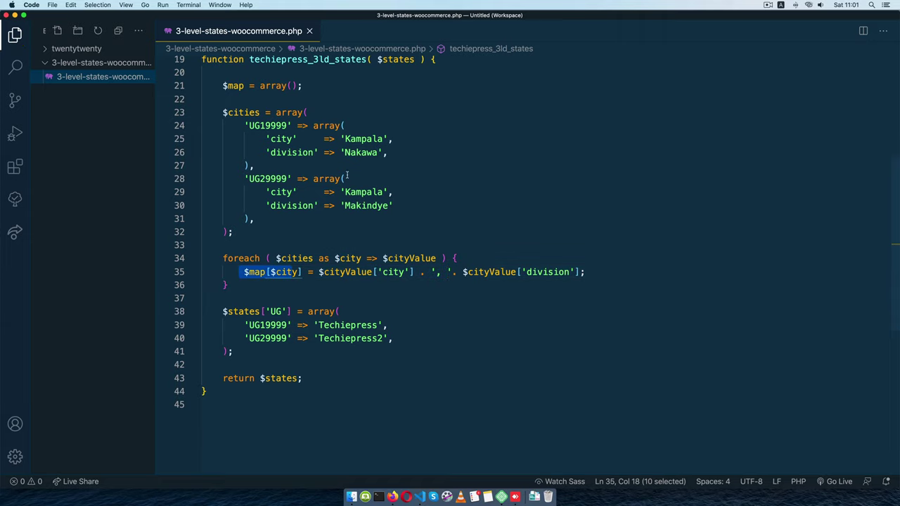
# Find $map on line 35 and try replacing the array block with it, then undo.
pyautogui.click(260, 178)
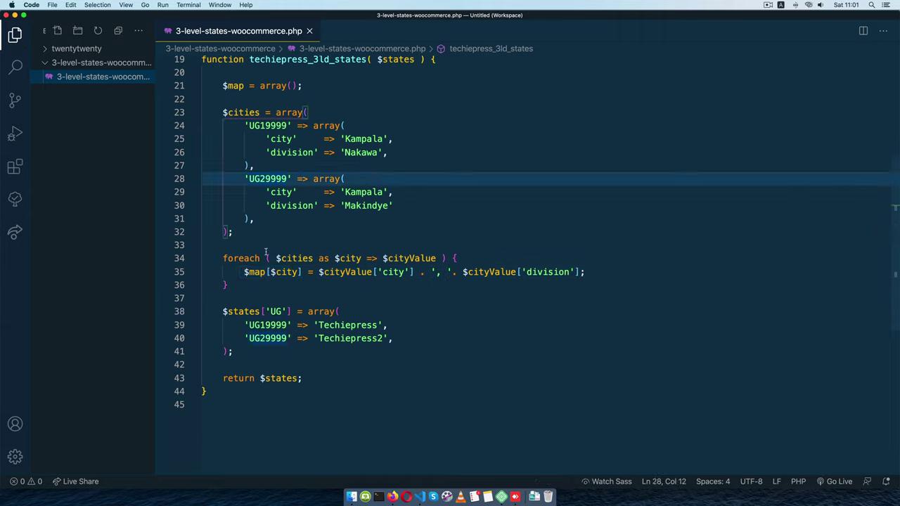
pyautogui.click(383, 272)
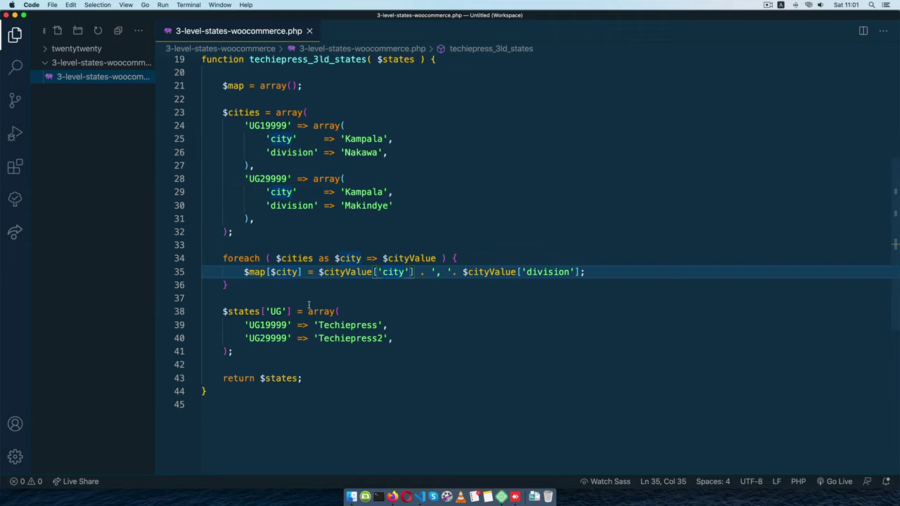
pyautogui.moveTo(241, 272); pyautogui.dragTo(267, 272)
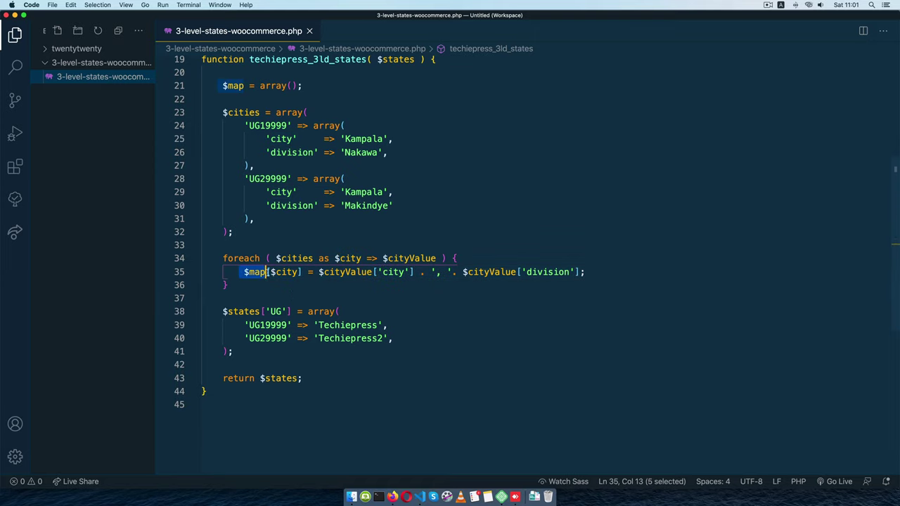
pyautogui.click(339, 301)
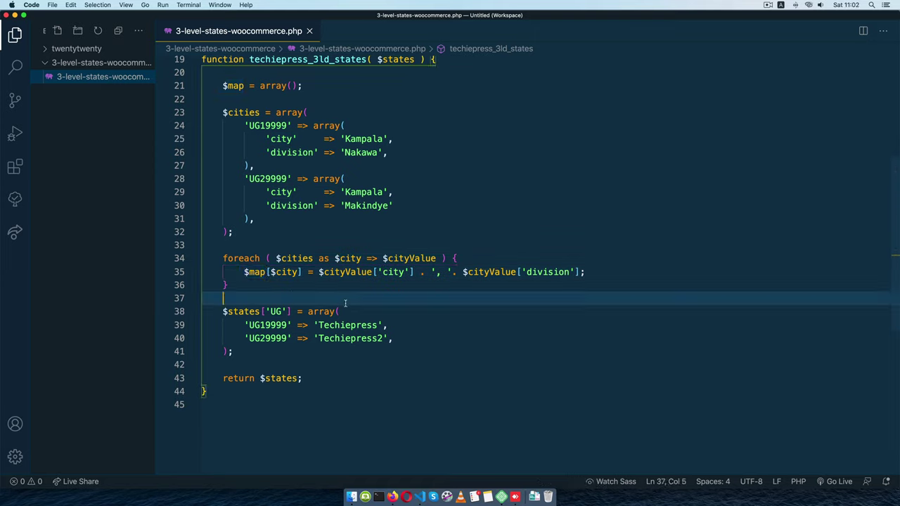
pyautogui.moveTo(306, 311); pyautogui.dragTo(302, 344)
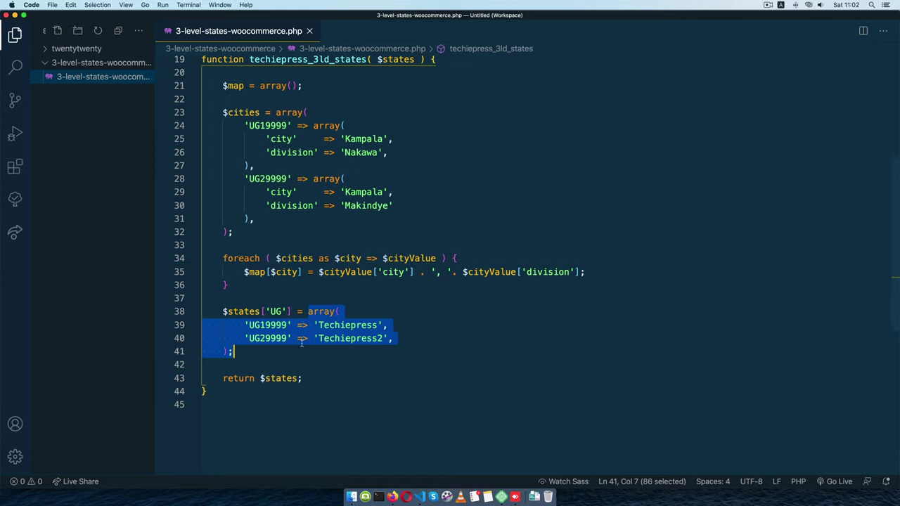
pyautogui.write('$map')
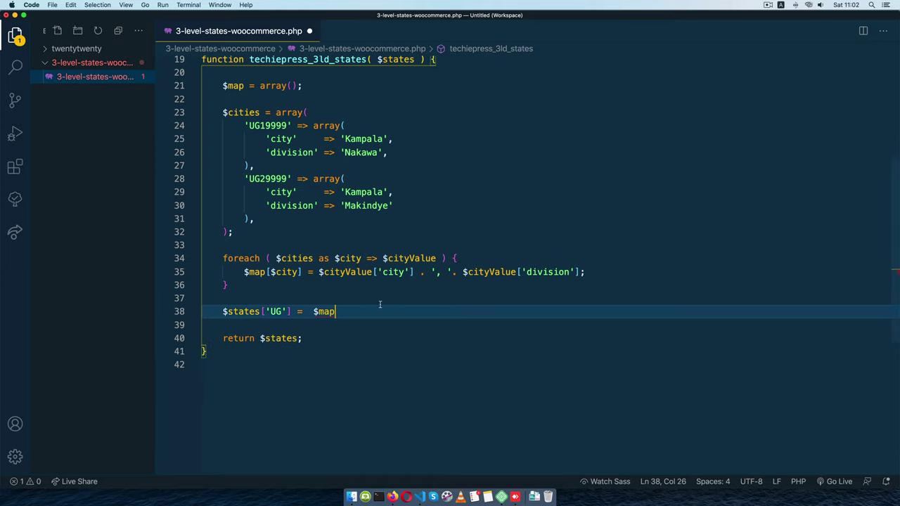
pyautogui.write(';')
pyautogui.press('BackSpace')
pyautogui.hotkey('alt', 'shift', 'Left')
pyautogui.press('Right')
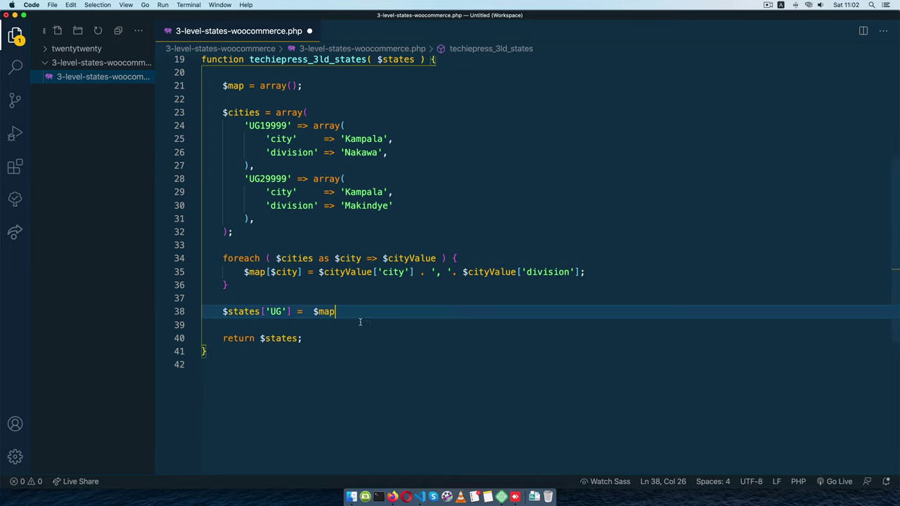
pyautogui.press('super+z')
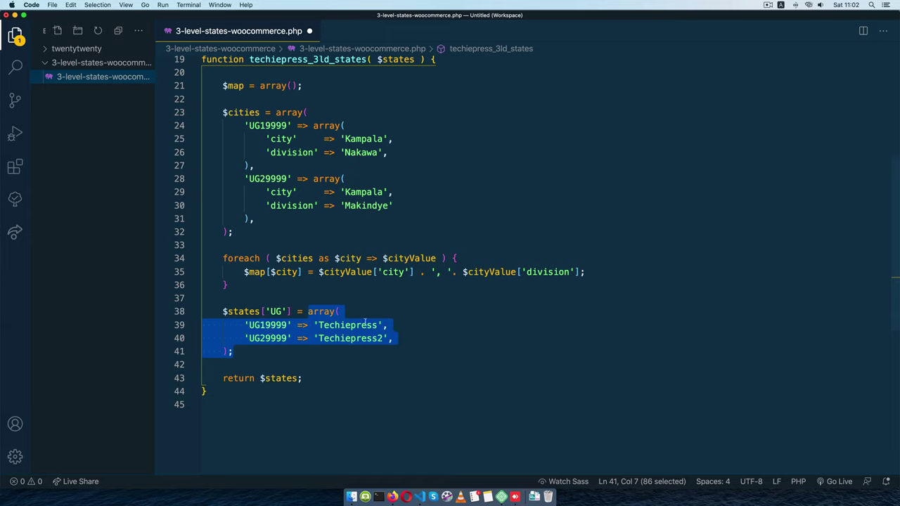
# Replace the hardcoded Techiepress array on lines 38–41 with $map; and save the file.
pyautogui.click(551, 338)
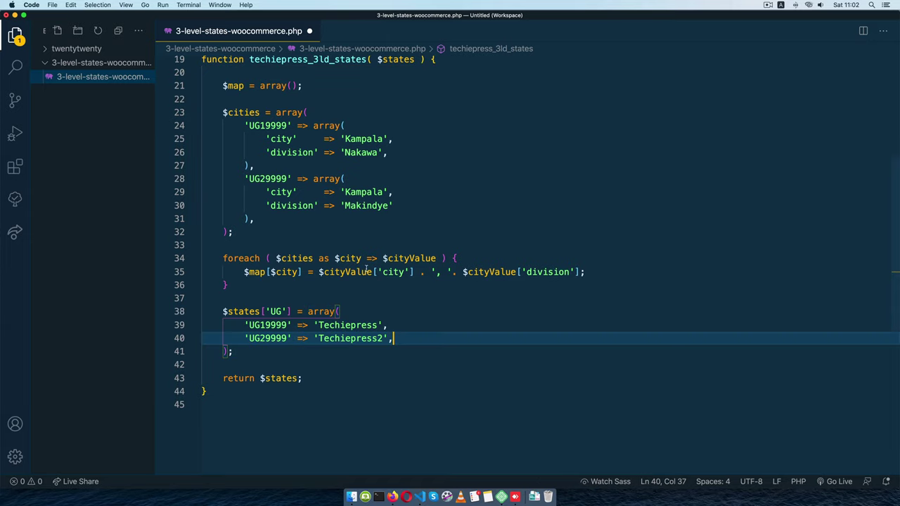
pyautogui.click(362, 138)
pyautogui.click(365, 152)
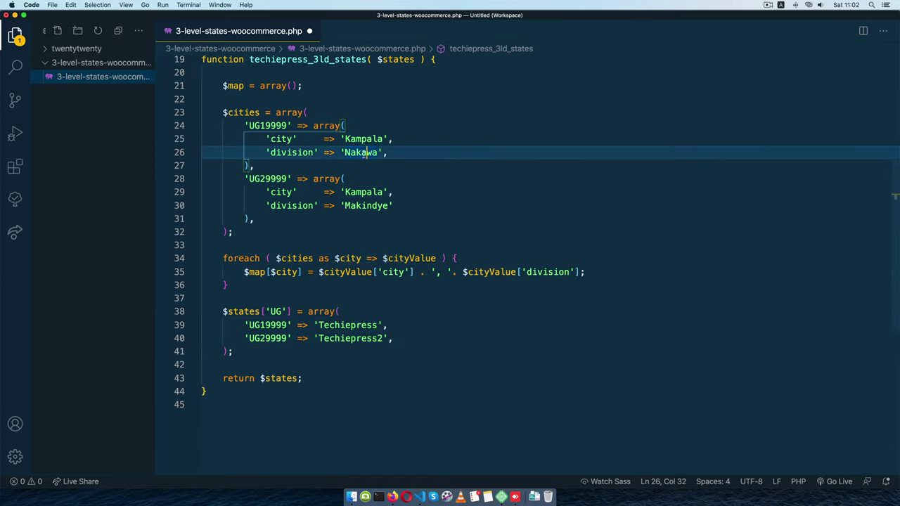
pyautogui.doubleClick(343, 326)
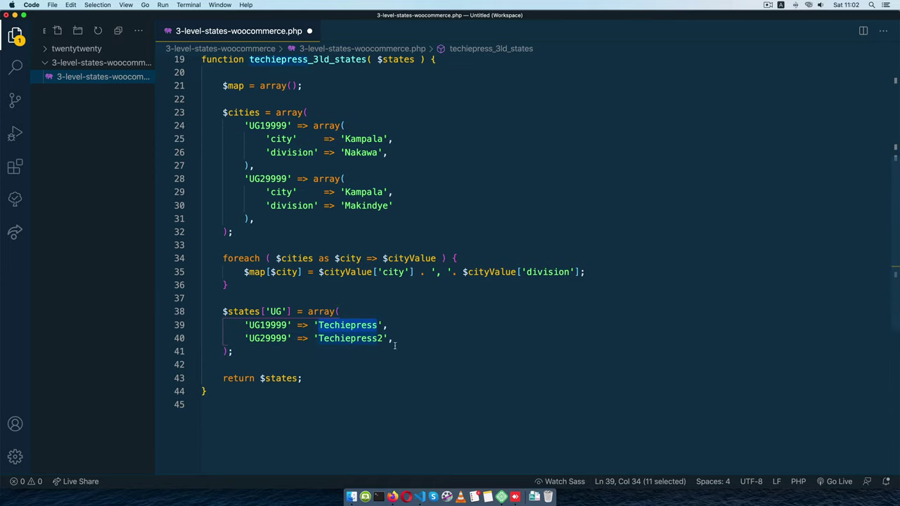
pyautogui.click(308, 312)
pyautogui.moveTo(307, 311); pyautogui.dragTo(232, 352)
pyautogui.write('$map')
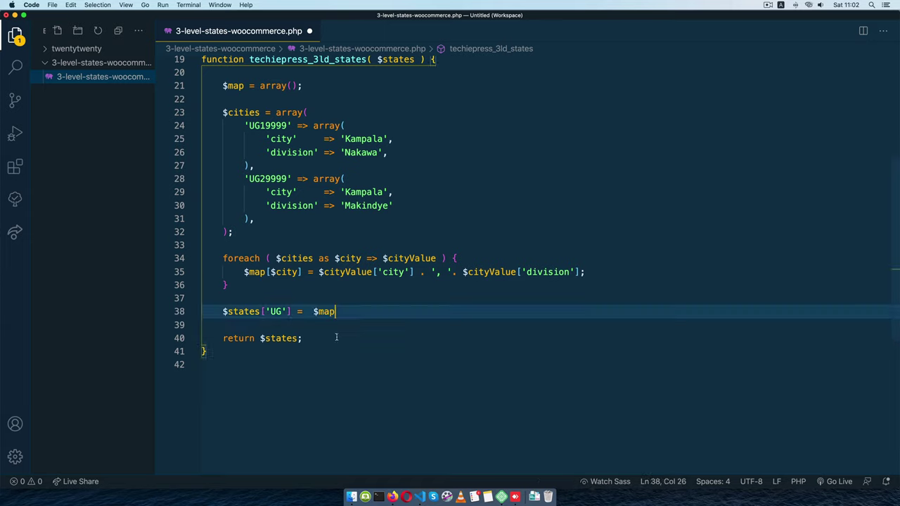
pyautogui.write(';')
pyautogui.hotkey('alt', 'Left')
pyautogui.press('BackSpace')
pyautogui.press('super+s')
pyautogui.click(335, 381)
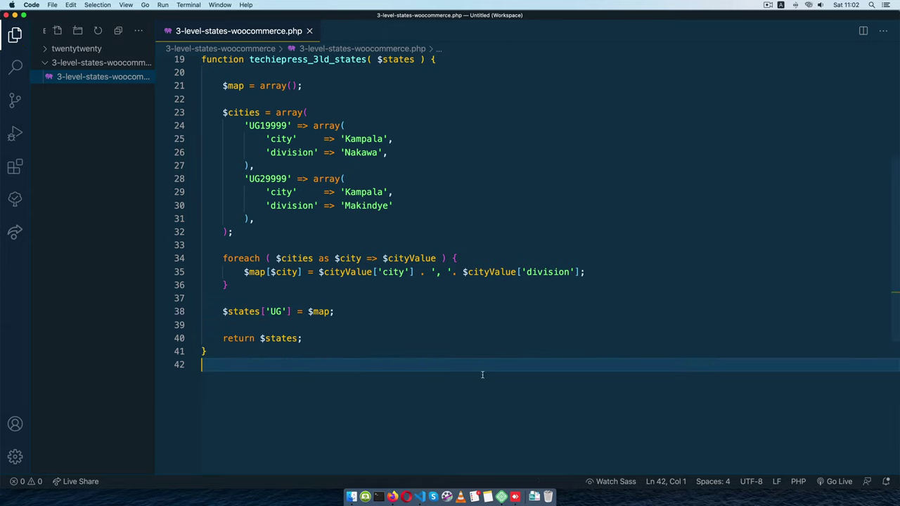
# Reload the new shipping zone page, name it Nakawa with region Kampala, Nakawa, Uganda.
pyautogui.click(390, 492)
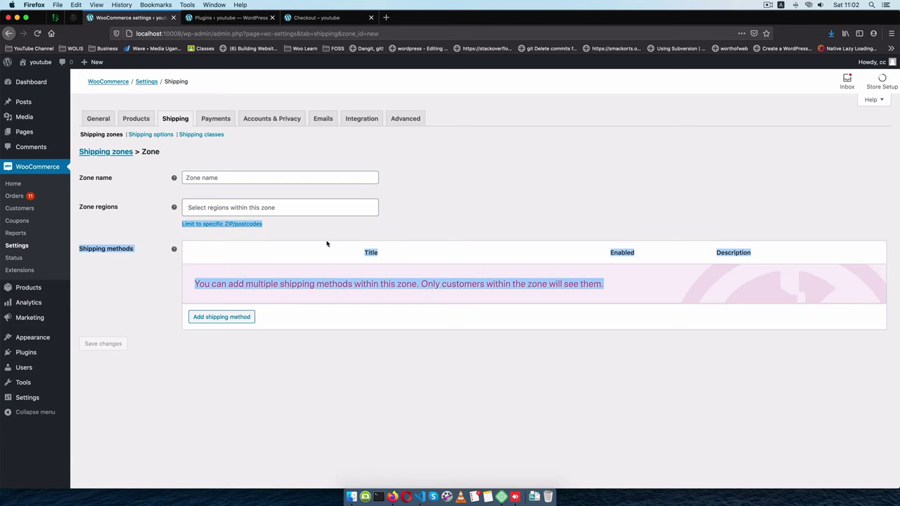
pyautogui.click(482, 184)
pyautogui.press('super+r')
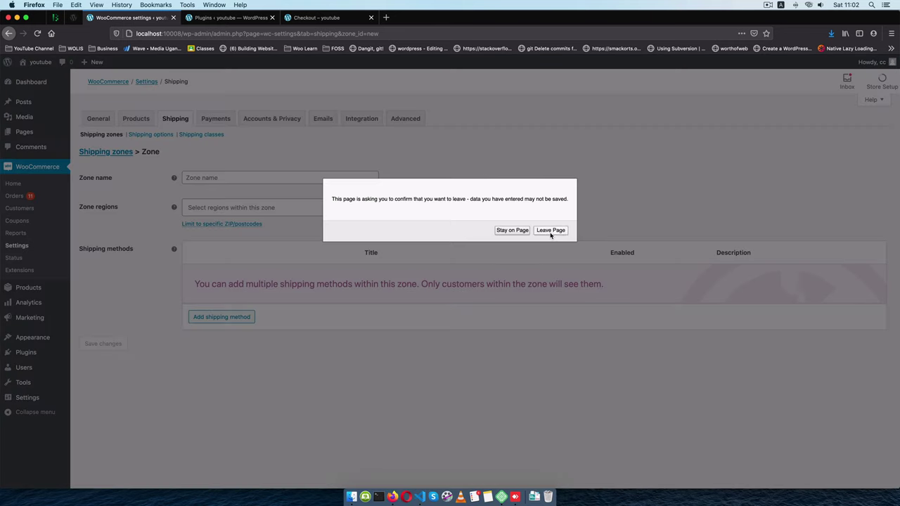
pyautogui.click(550, 231)
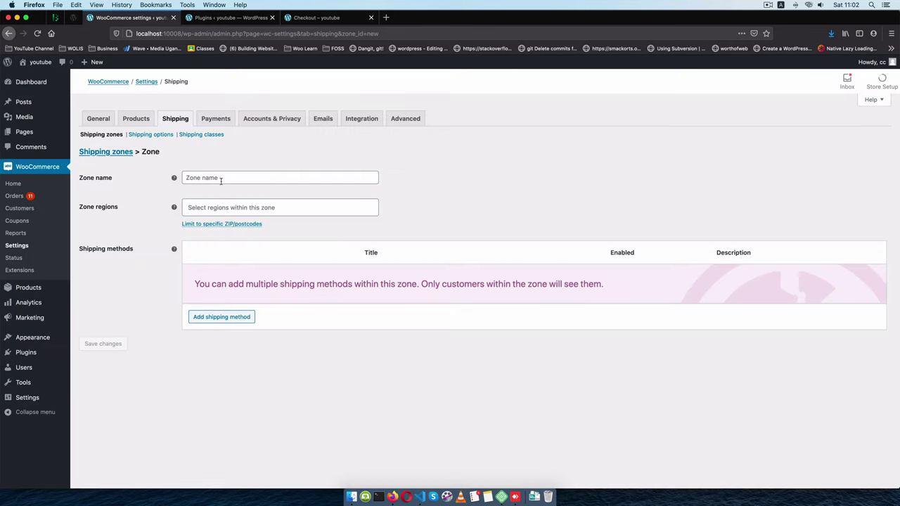
pyautogui.click(221, 181)
pyautogui.write('Nakawa,')
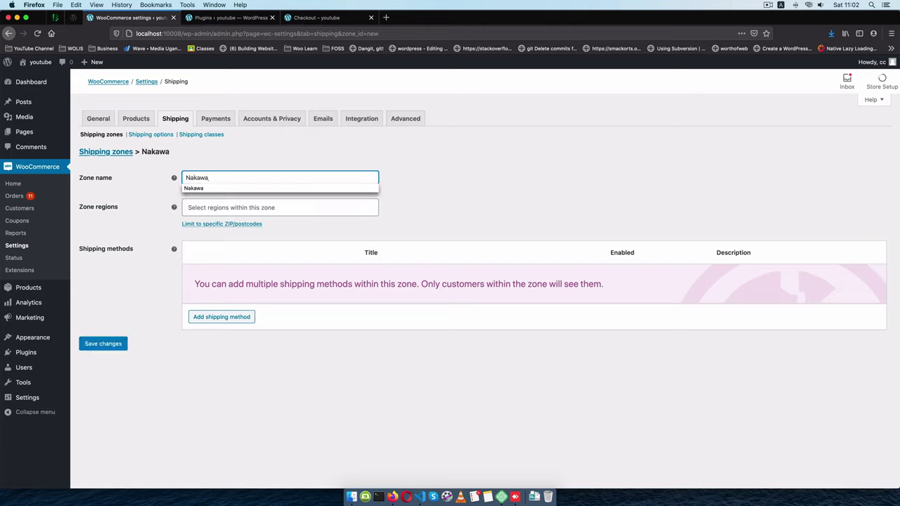
pyautogui.click(217, 191)
pyautogui.click(239, 207)
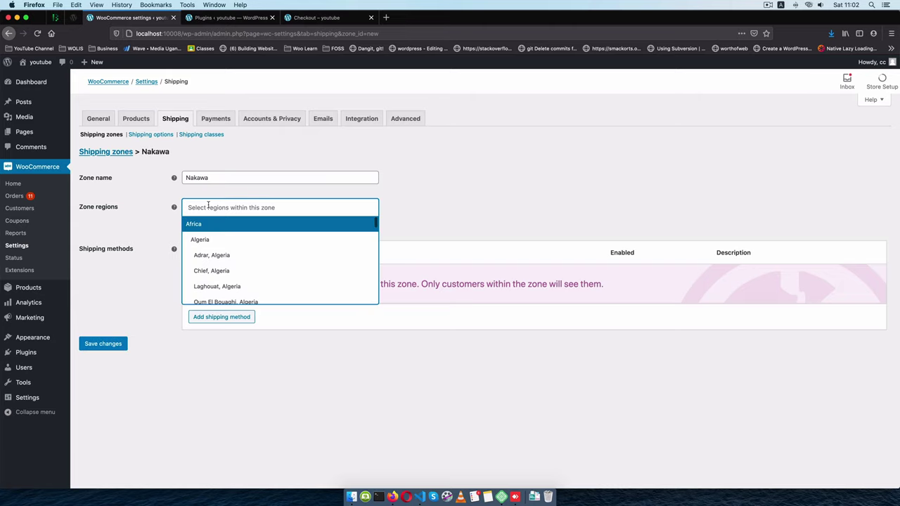
pyautogui.write('nakaw')
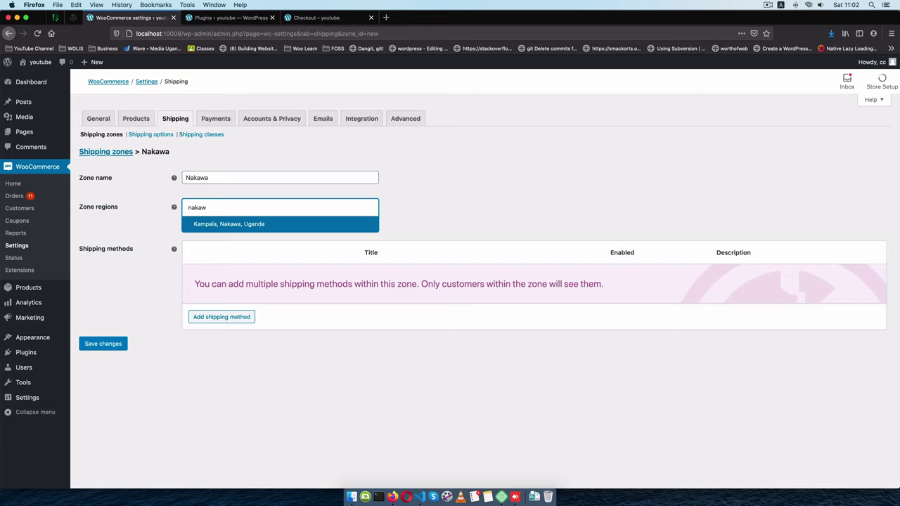
pyautogui.click(229, 225)
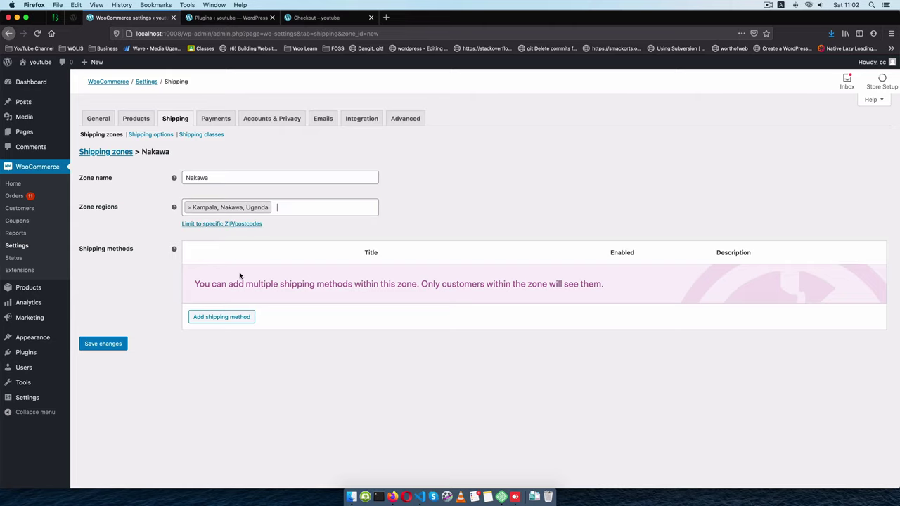
# Give the Nakawa zone a Flat rate method costing 30, save it, and return to the zones list.
pyautogui.click(232, 318)
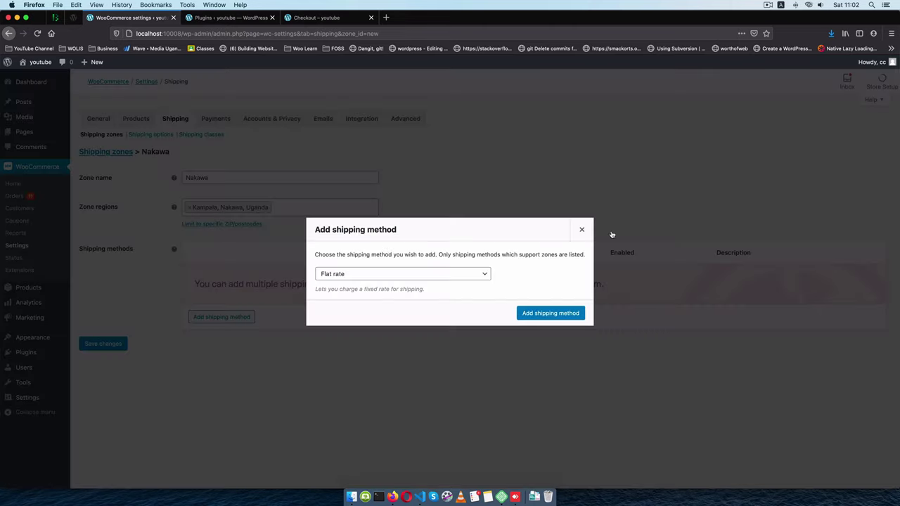
pyautogui.click(563, 319)
pyautogui.click(213, 288)
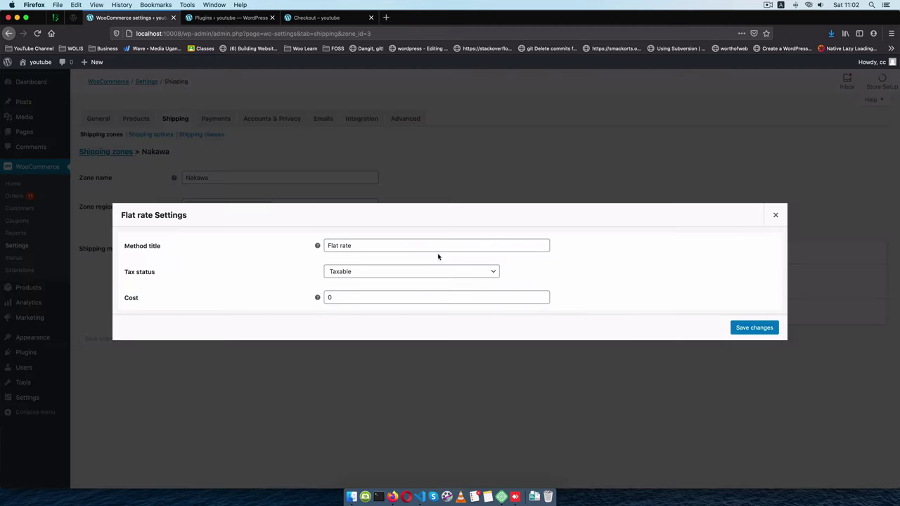
pyautogui.click(367, 296)
pyautogui.write('30')
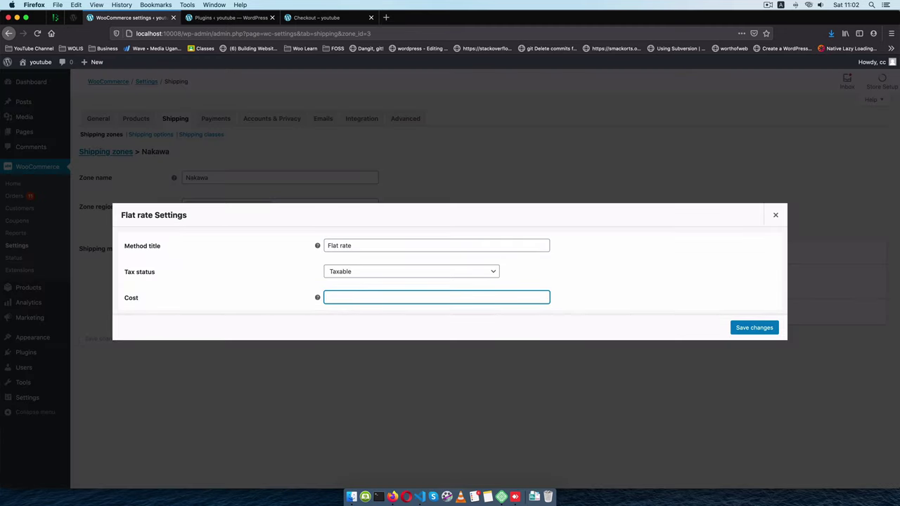
pyautogui.click(754, 328)
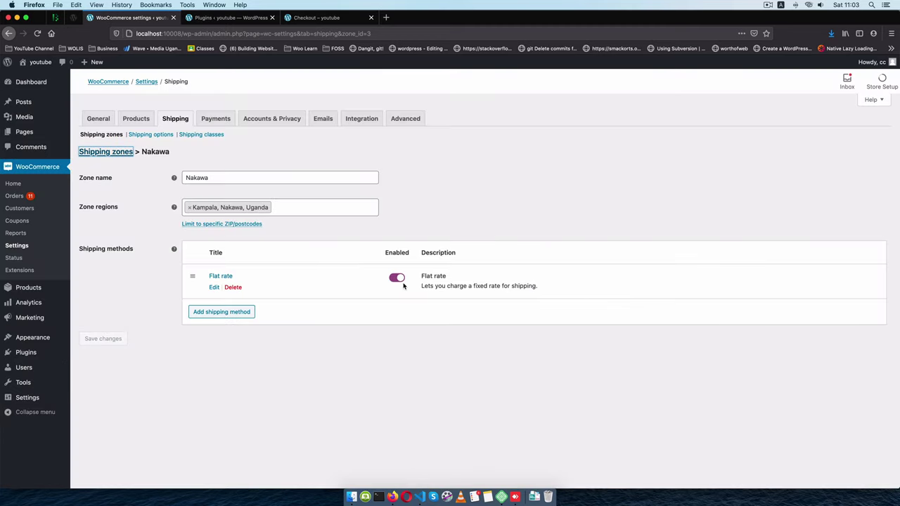
pyautogui.click(397, 277)
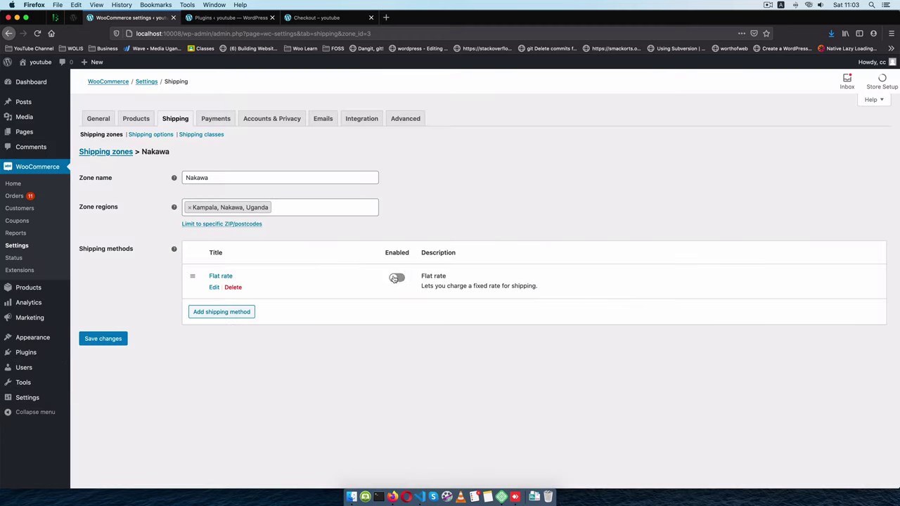
pyautogui.click(99, 340)
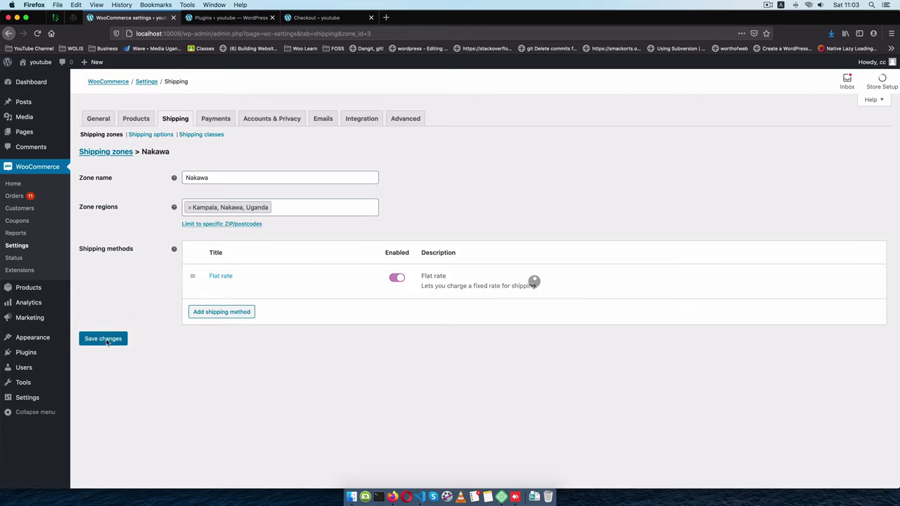
pyautogui.click(115, 154)
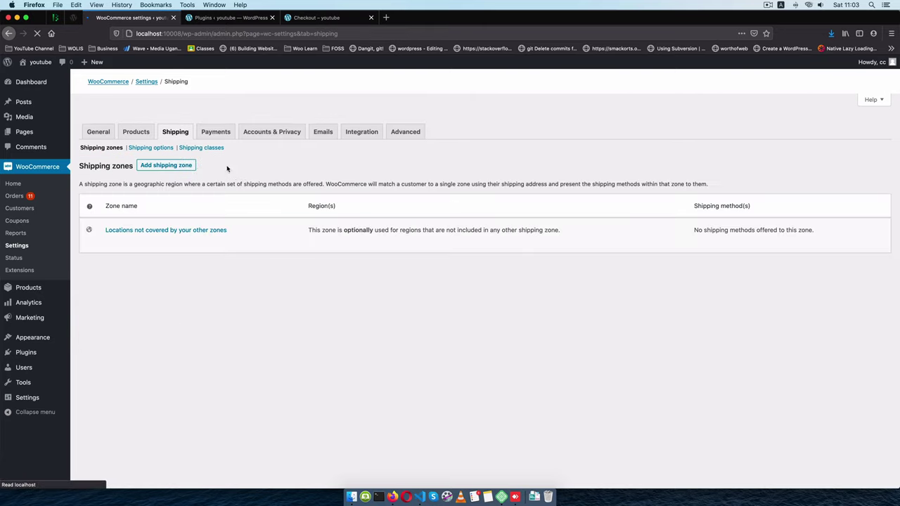
# Create a new shipping zone named Makindye covering Kampala, Makindye, Uganda.
pyautogui.click(161, 154)
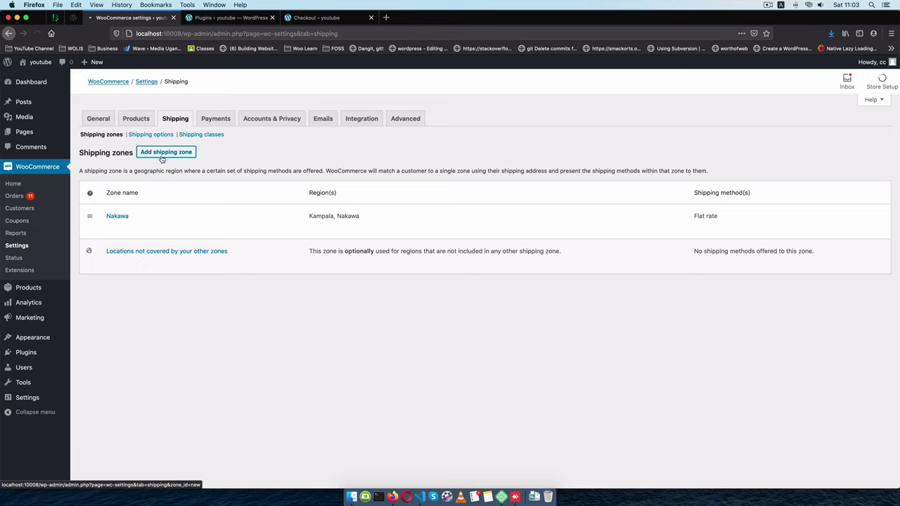
pyautogui.click(253, 180)
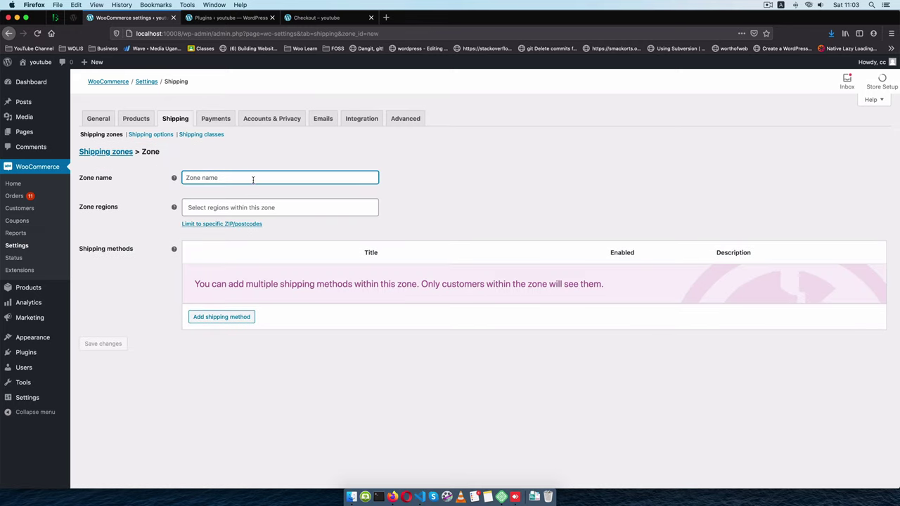
pyautogui.write('Makindye')
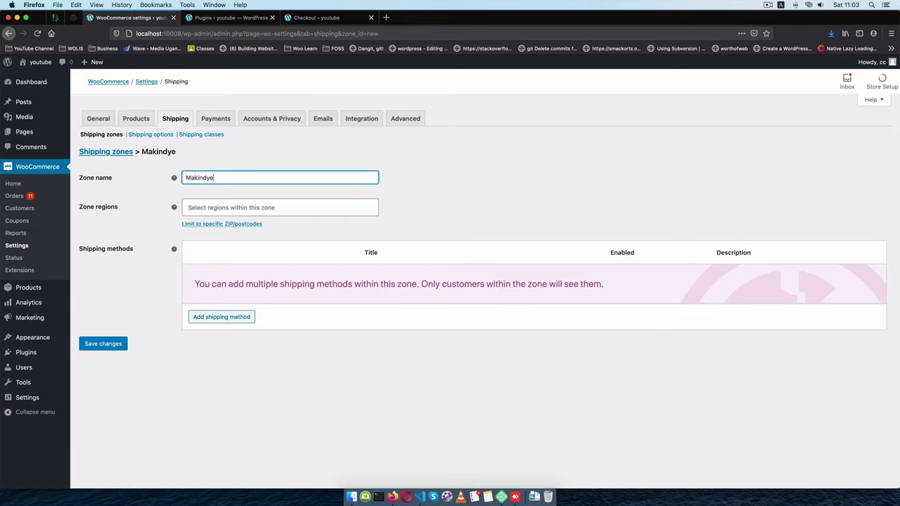
pyautogui.click(250, 204)
pyautogui.write('mak')
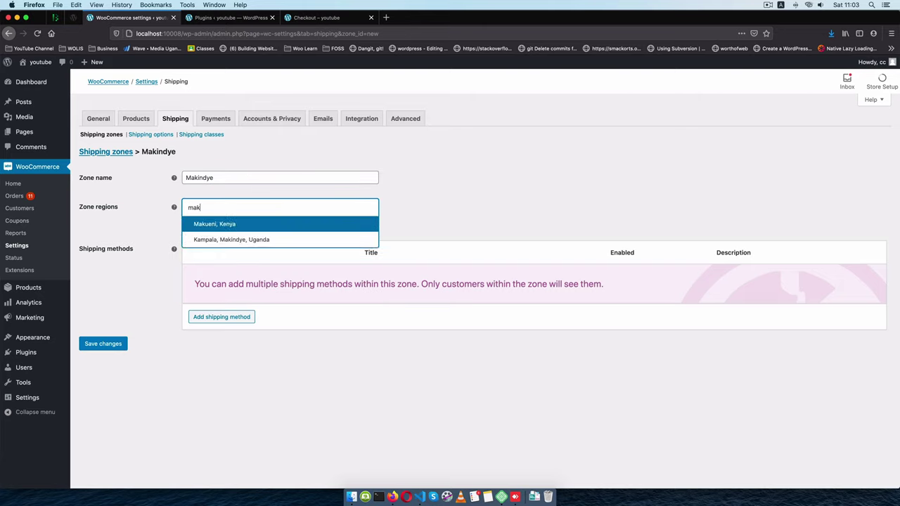
pyautogui.write('in')
pyautogui.click(260, 223)
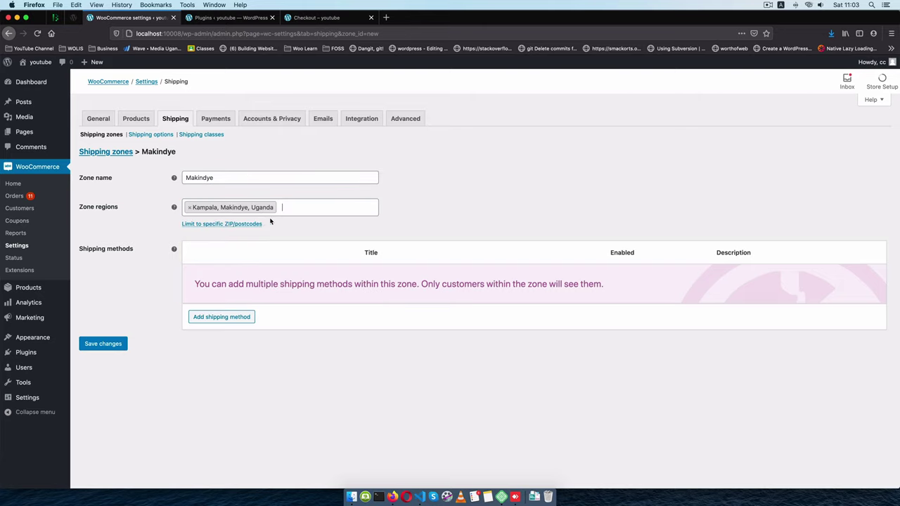
# Add a Flat rate method with cost 40 and save the Makindye zone.
pyautogui.click(235, 318)
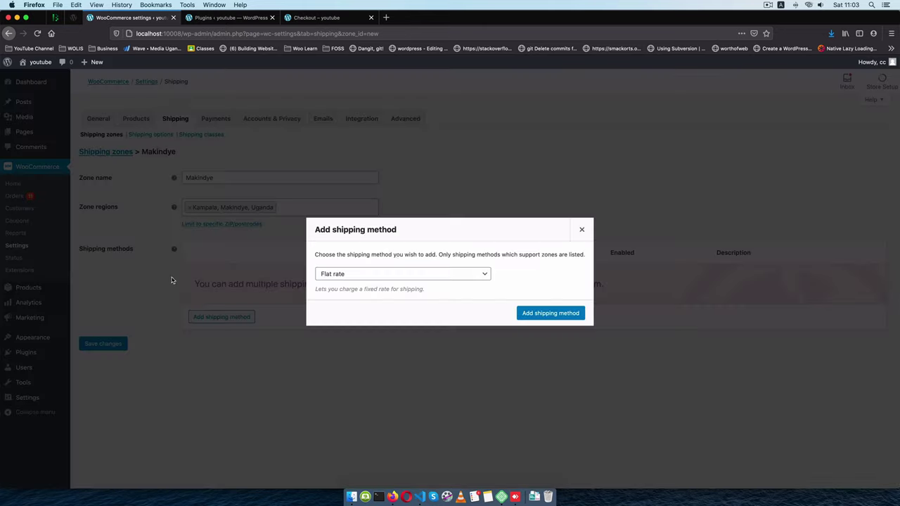
pyautogui.click(551, 312)
pyautogui.moveTo(221, 280)
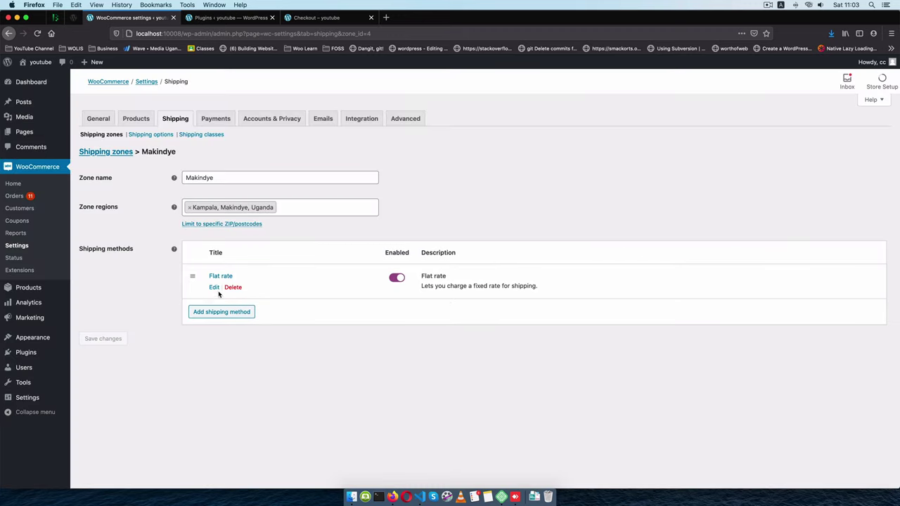
pyautogui.click(213, 287)
pyautogui.click(328, 297)
pyautogui.moveTo(327, 298); pyautogui.dragTo(318, 299)
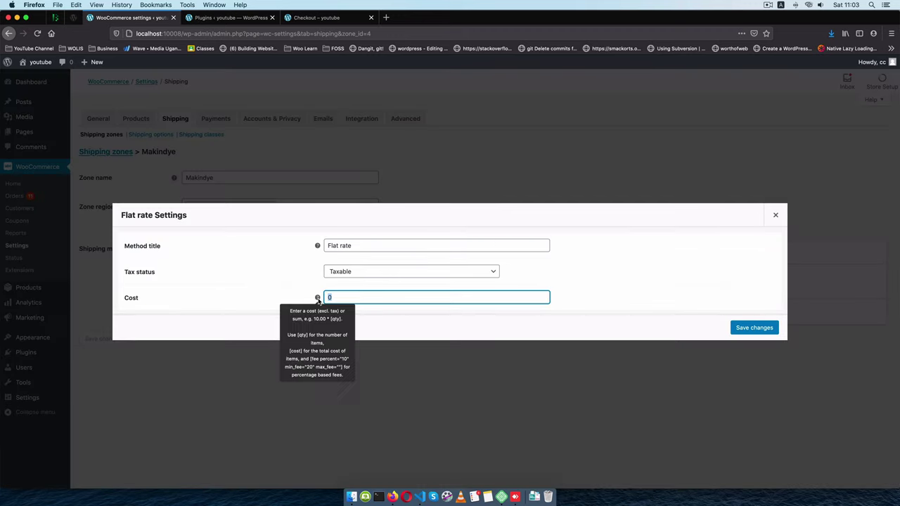
pyautogui.write('40')
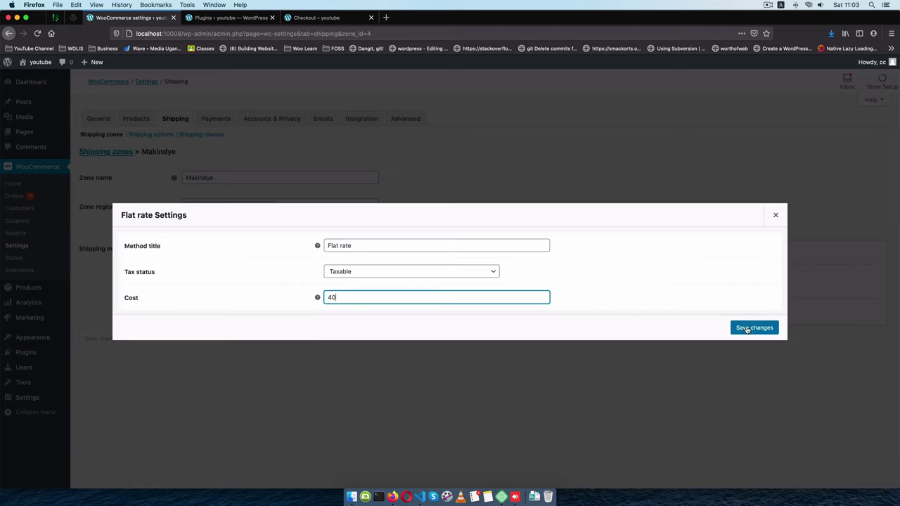
pyautogui.click(751, 327)
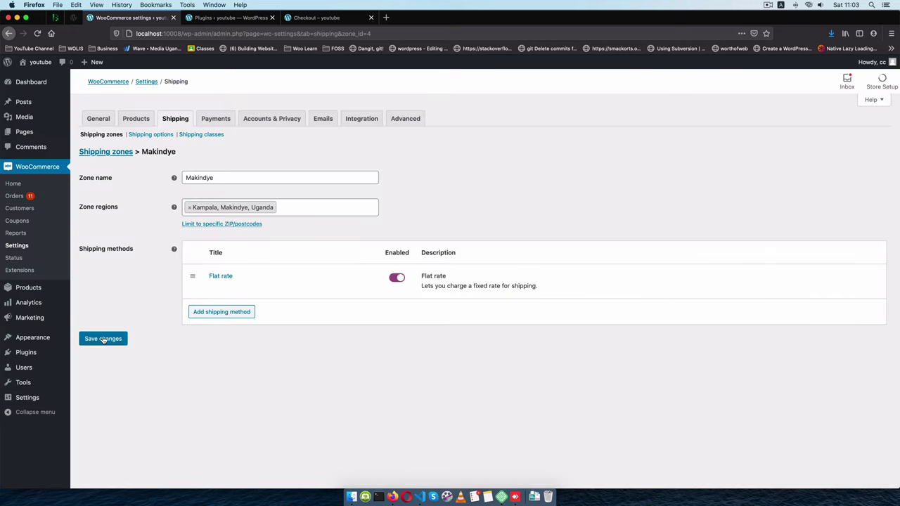
pyautogui.click(104, 340)
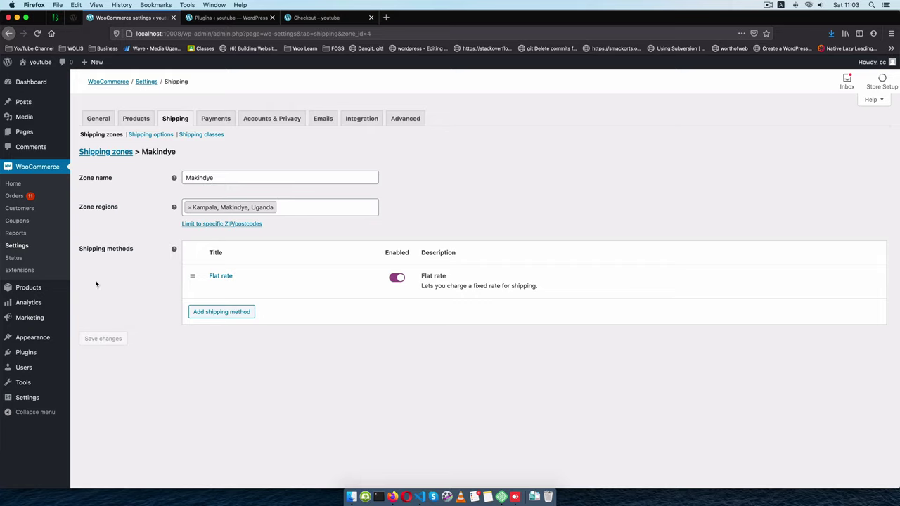
# In General settings, set shipping locations to specific countries only (Uganda) and save.
pyautogui.click(105, 118)
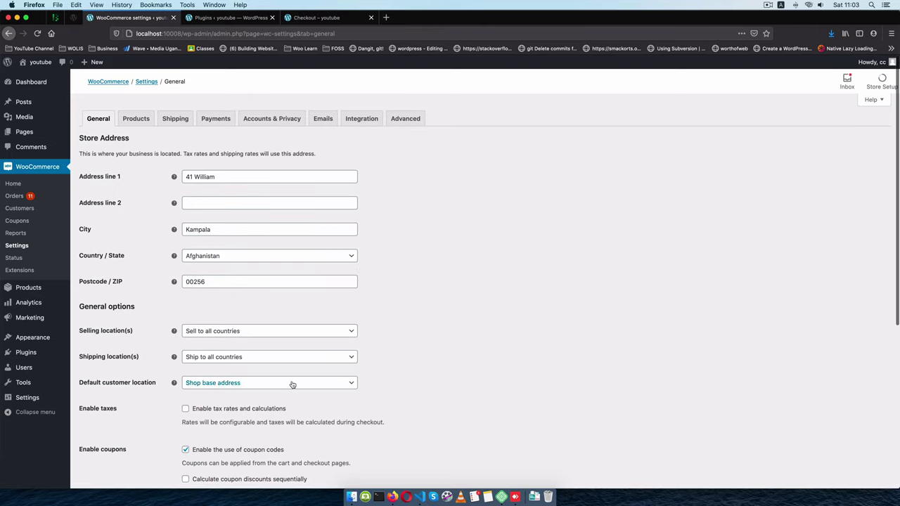
pyautogui.click(261, 358)
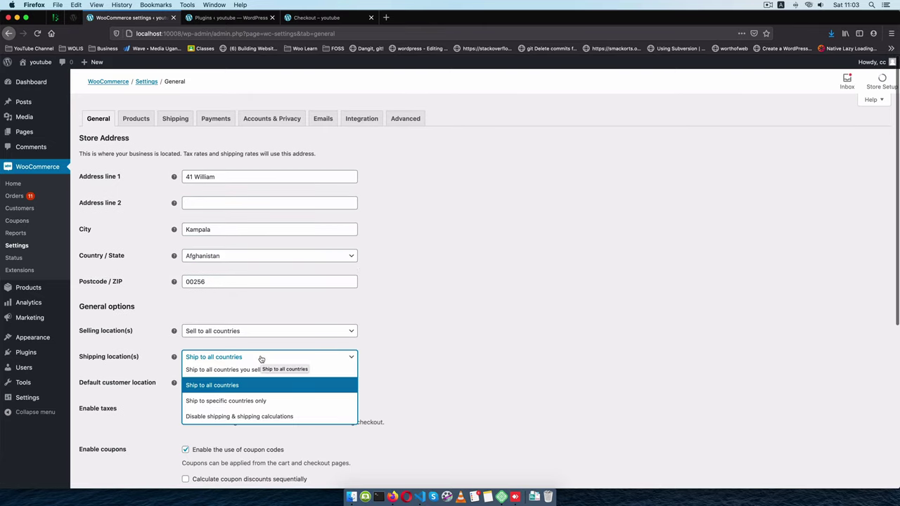
pyautogui.click(253, 400)
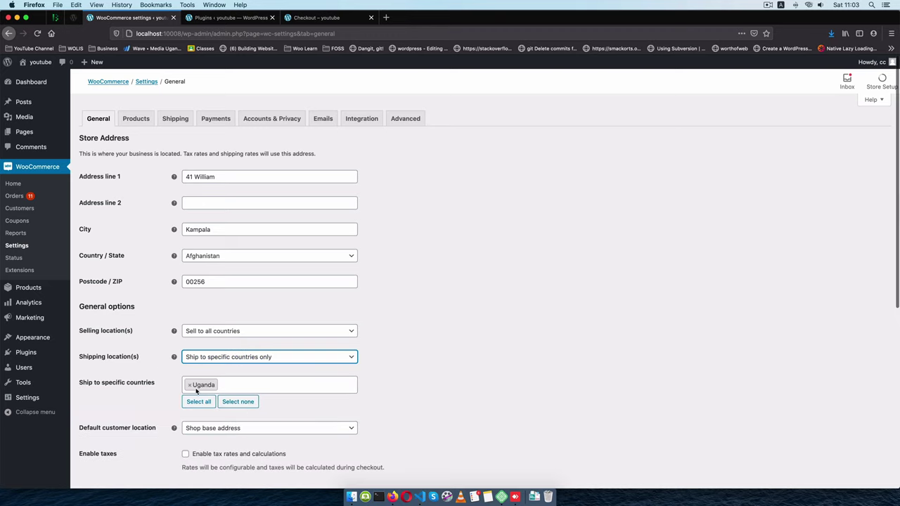
pyautogui.scroll(-3, 450, 408)
pyautogui.scroll(-1, 443, 408)
pyautogui.scroll(-4, 282, 400)
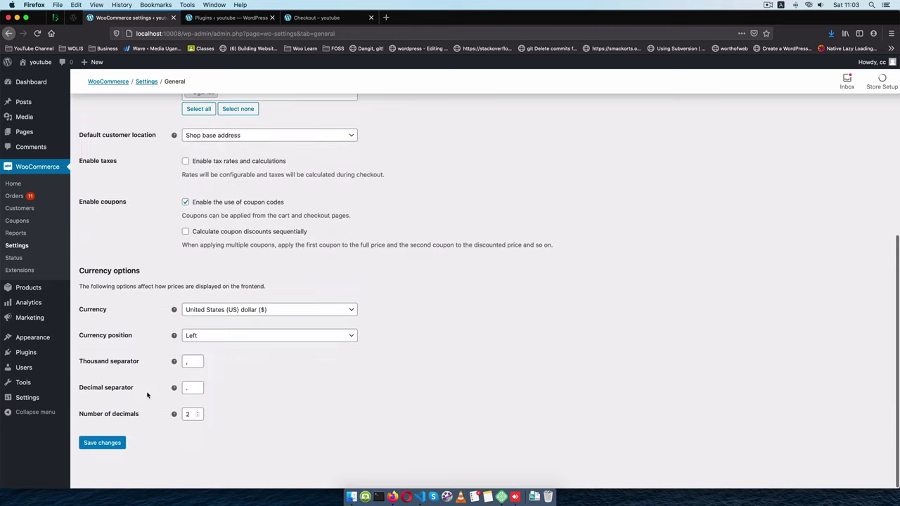
pyautogui.click(104, 443)
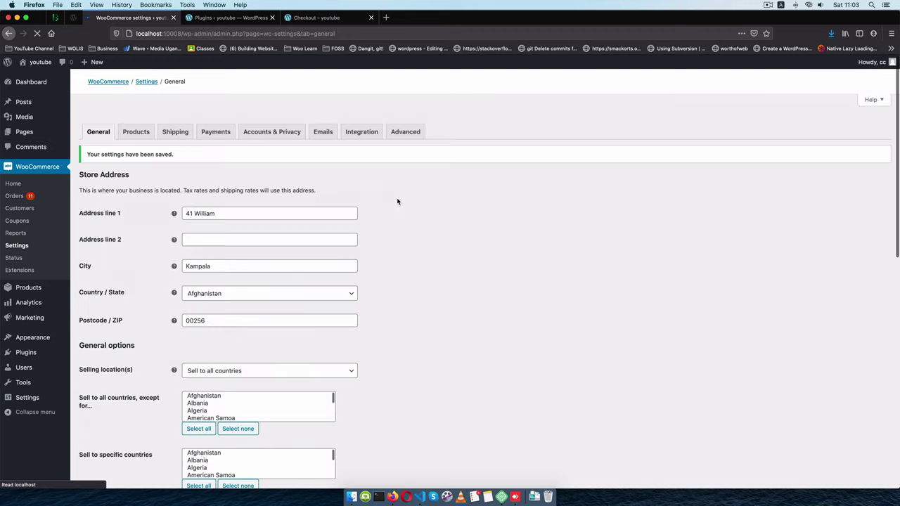
pyautogui.click(316, 17)
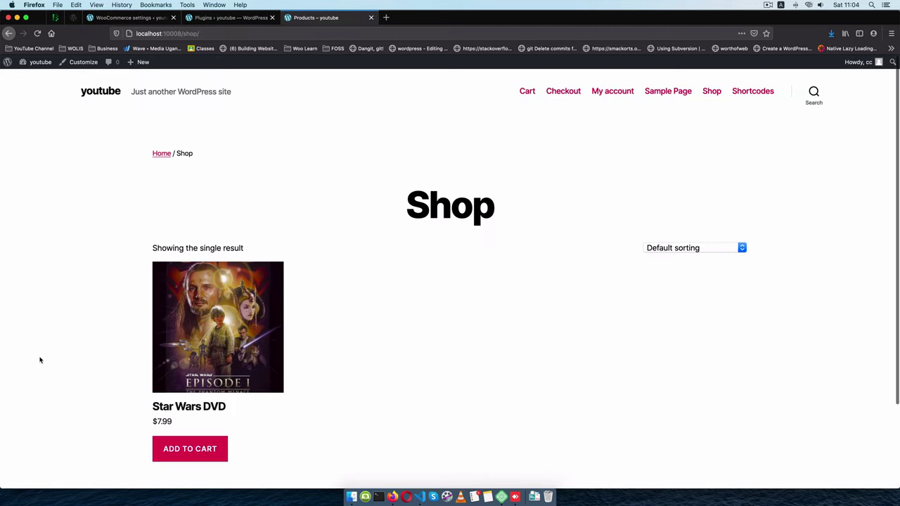
# Add the Star Wars DVD to the cart, view the cart, and go to checkout's District field.
pyautogui.click(190, 449)
pyautogui.click(181, 471)
pyautogui.scroll(-2, 573, 346)
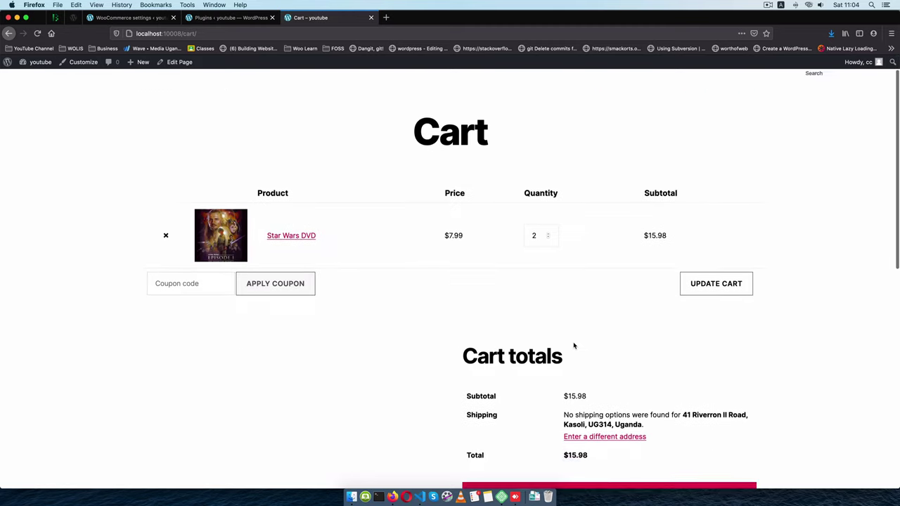
pyautogui.scroll(-4, 573, 345)
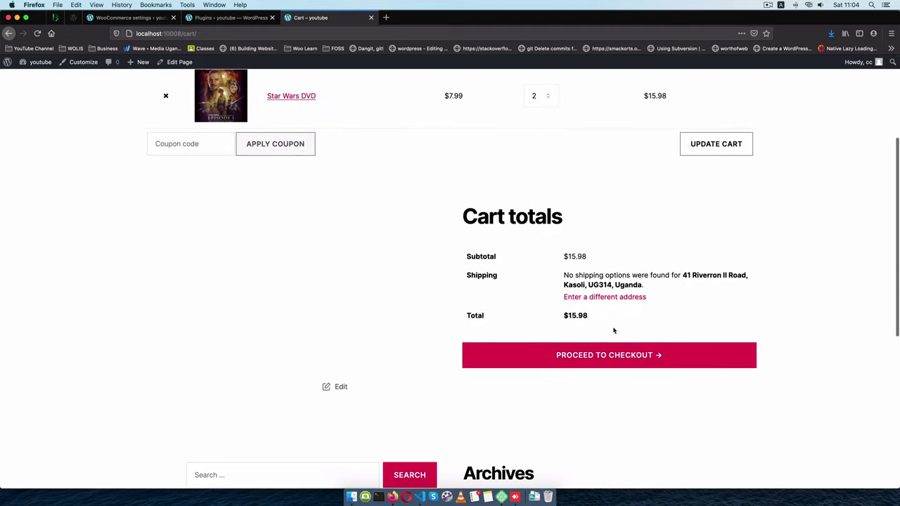
pyautogui.click(633, 357)
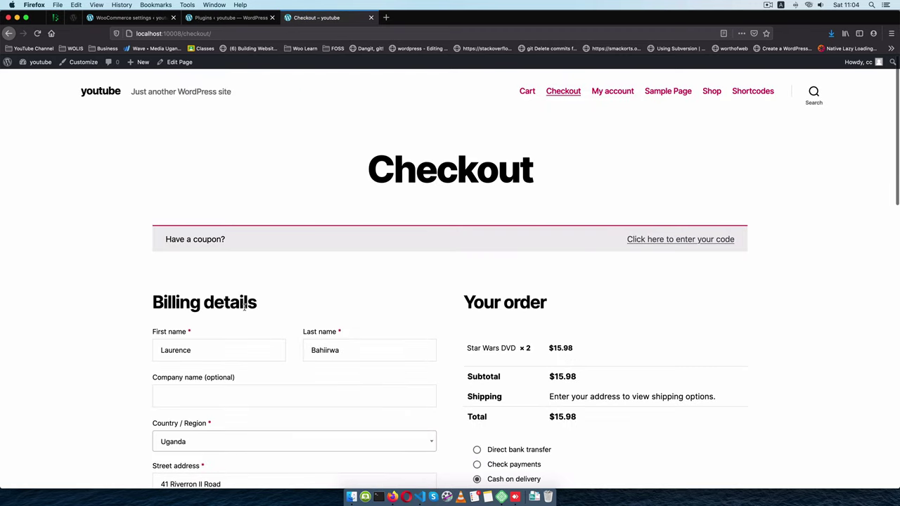
pyautogui.scroll(-3, 244, 310)
pyautogui.scroll(-2, 262, 221)
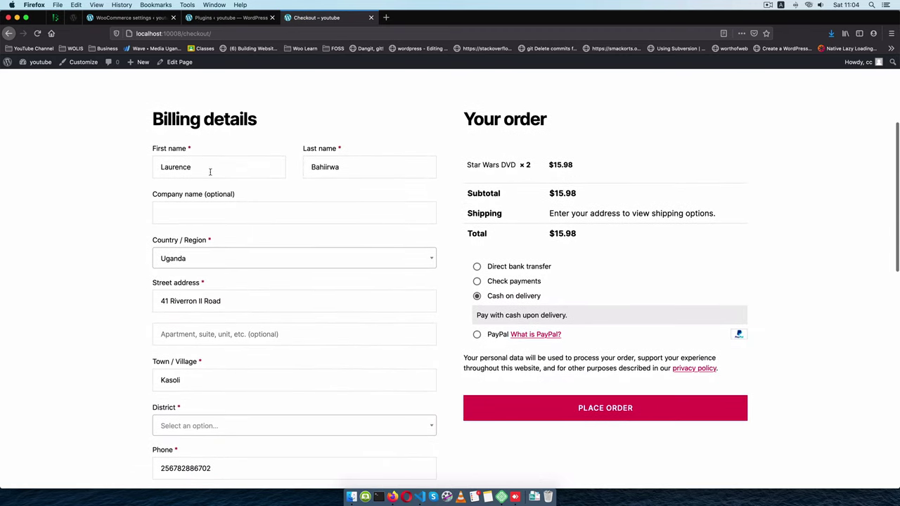
pyautogui.scroll(-2, 221, 330)
pyautogui.scroll(-1, 161, 323)
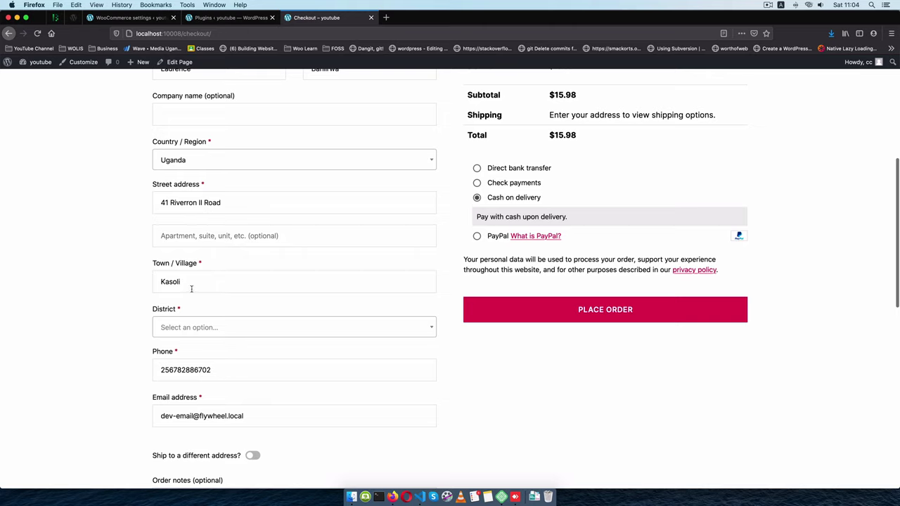
# Pick District Kampala, Nakawa ($30 rate), then Kampala, Makindye ($40 rate, $55.98 total).
pyautogui.click(262, 328)
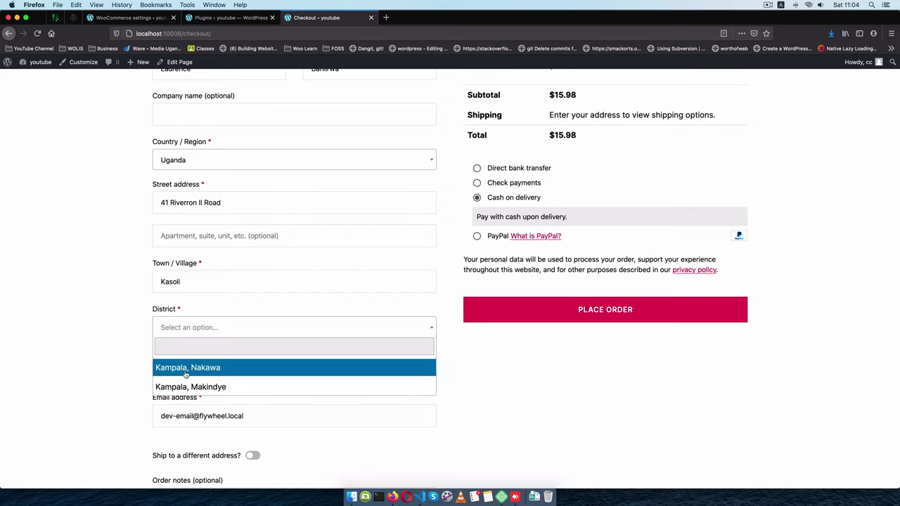
pyautogui.click(241, 369)
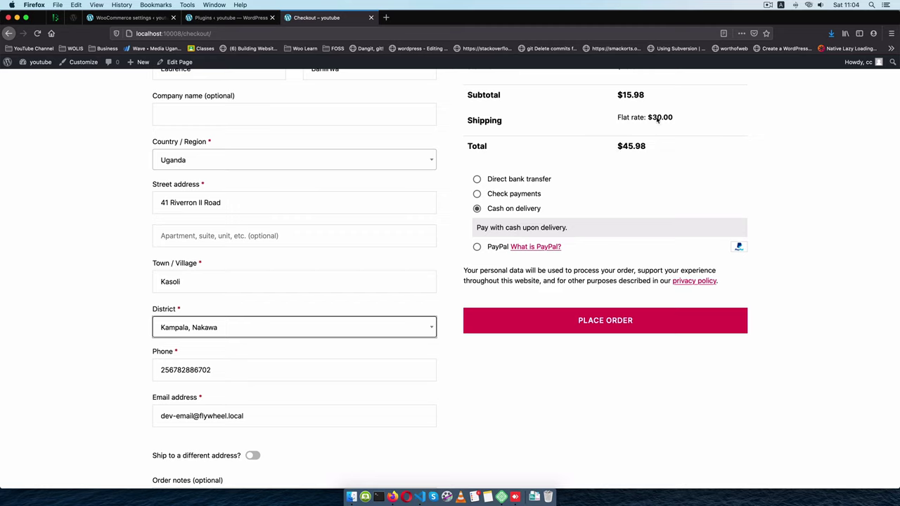
pyautogui.click(228, 337)
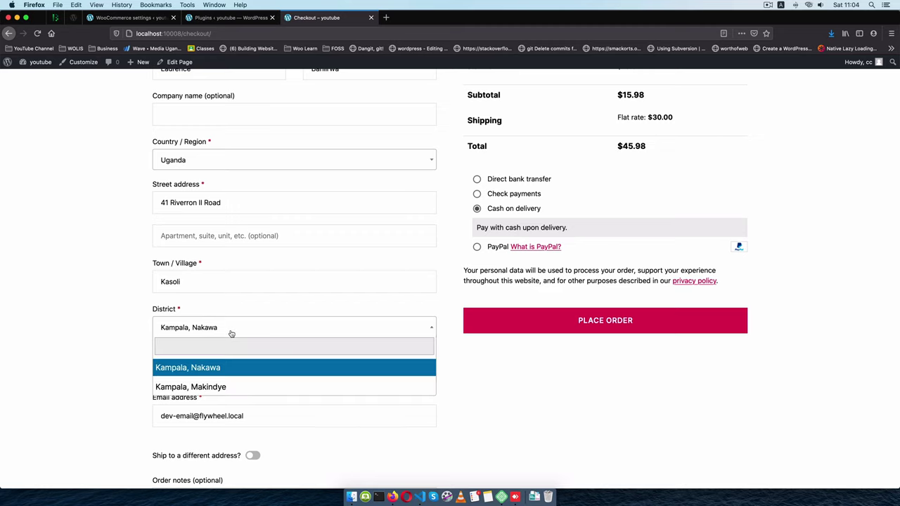
pyautogui.click(211, 386)
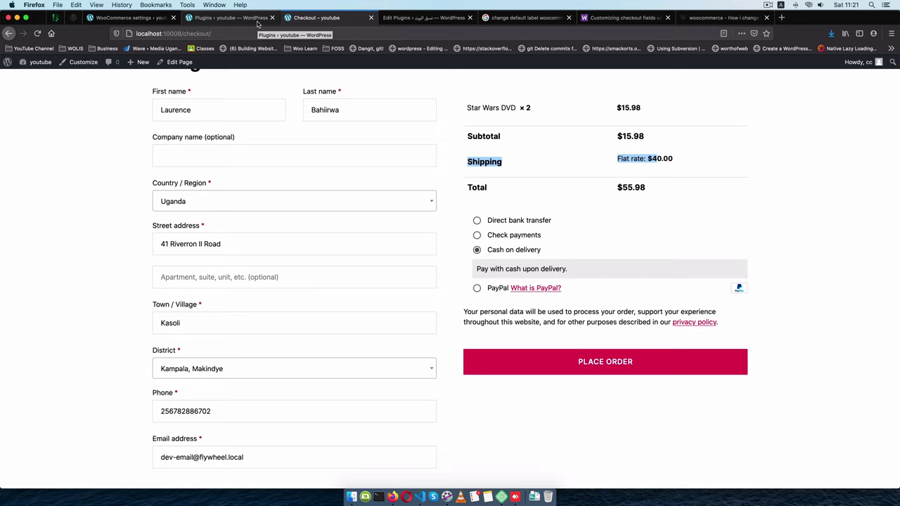
pyautogui.scroll(1, 253, 373)
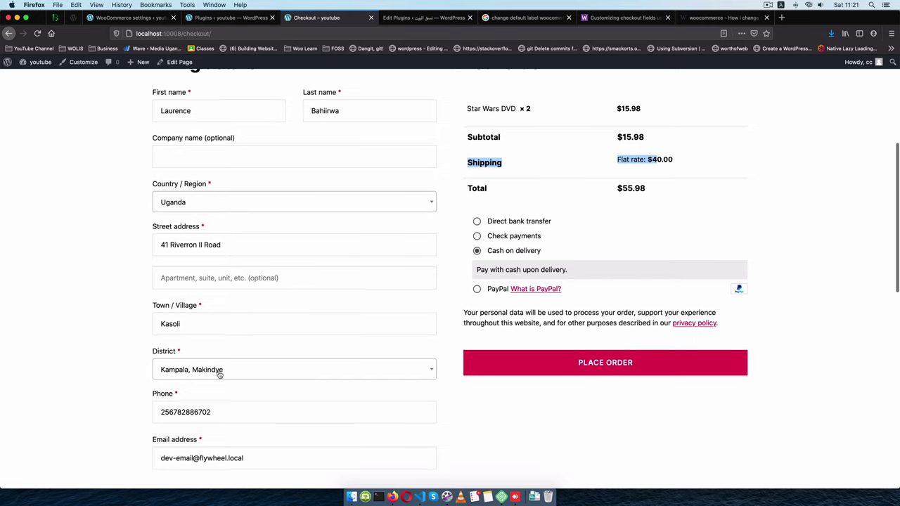